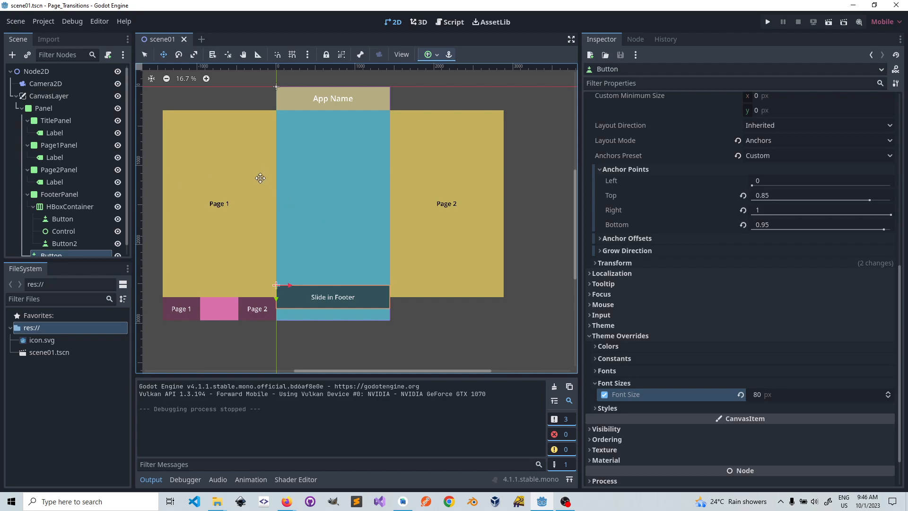
Step: Add an AnimationPlayer as a child node of Page1Panel
drag(580, 260, 626, 261)
scroll(57, 154, down, 1)
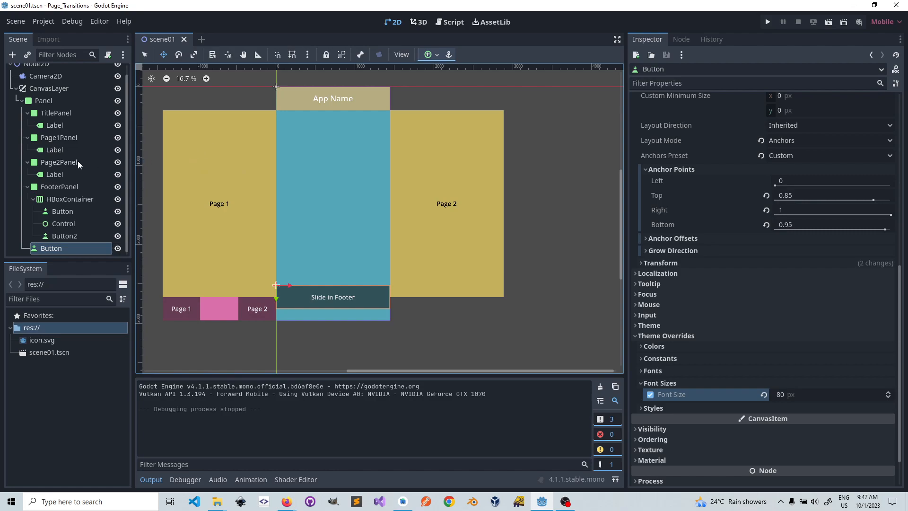
click(58, 139)
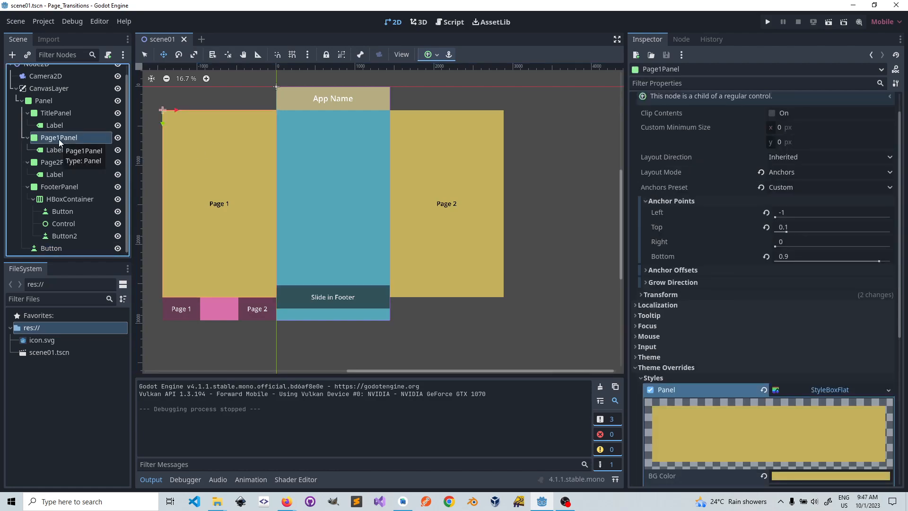
right_click(59, 139)
mouse_move(77, 148)
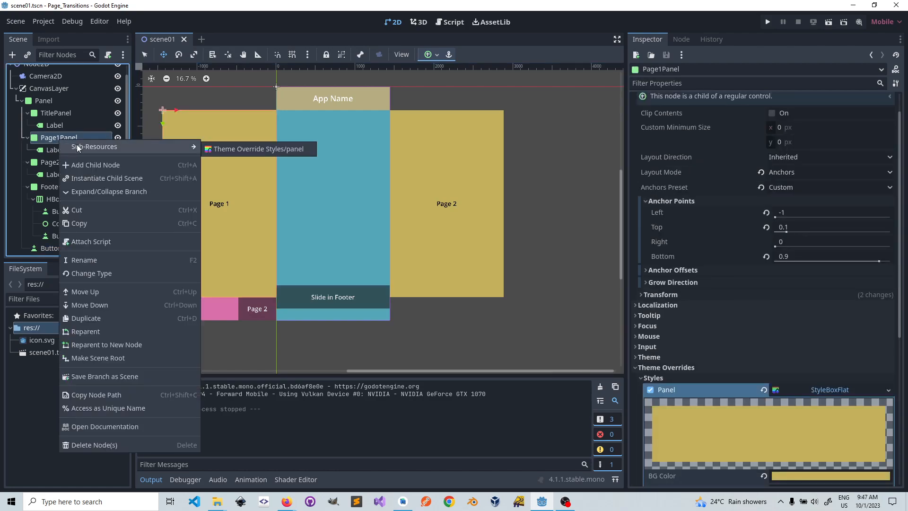
click(89, 164)
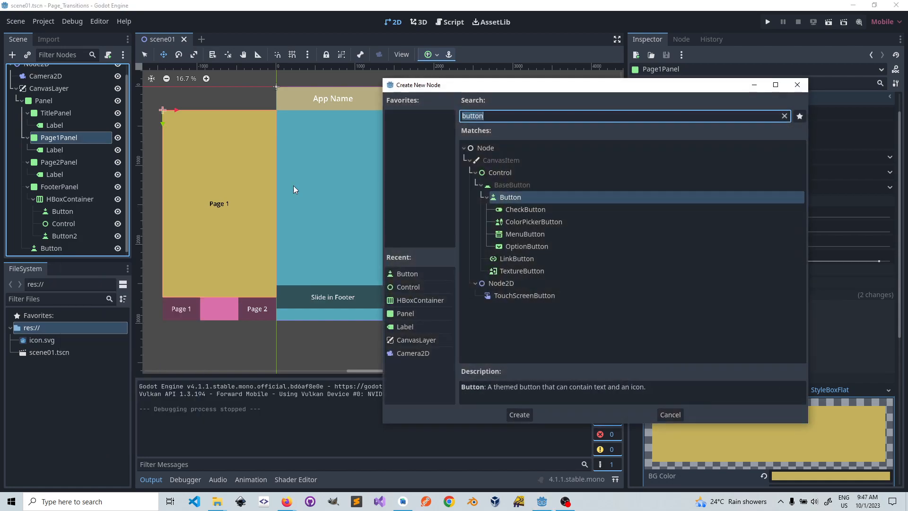
text(Anim)
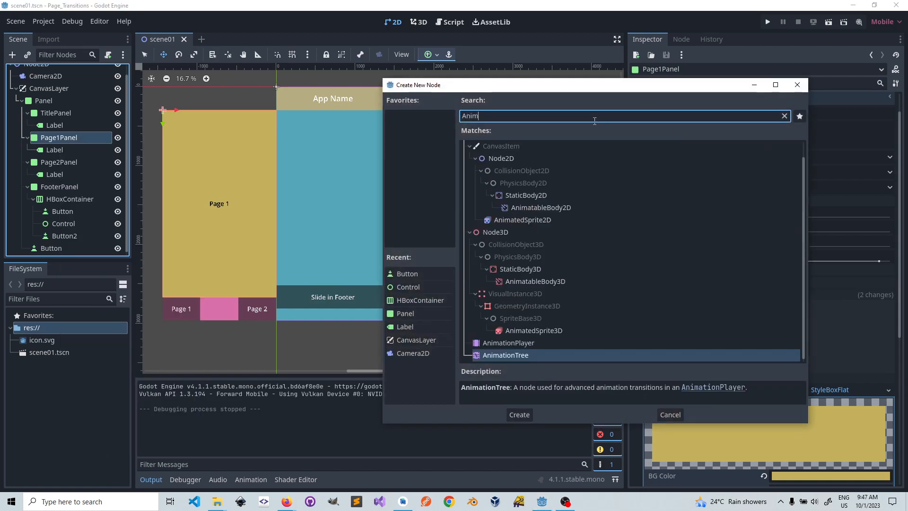
text(atp)
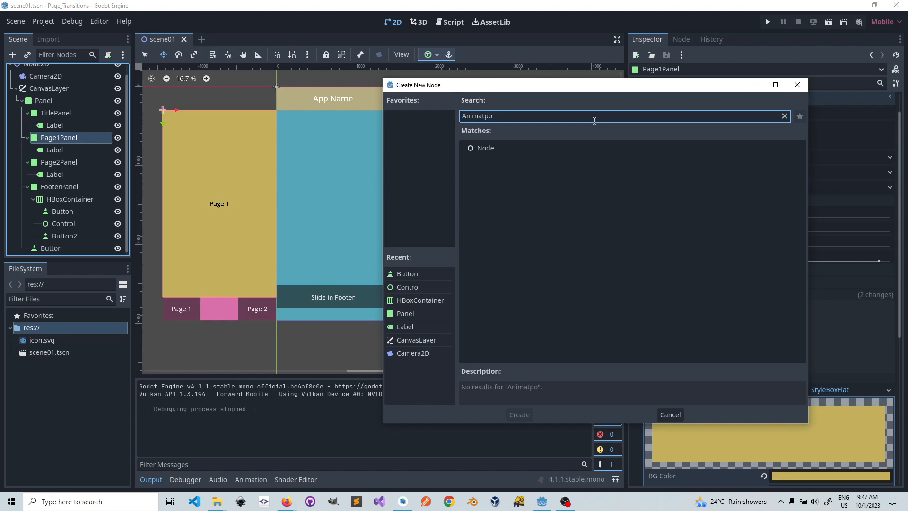
key(BackSpace)
text(ion)
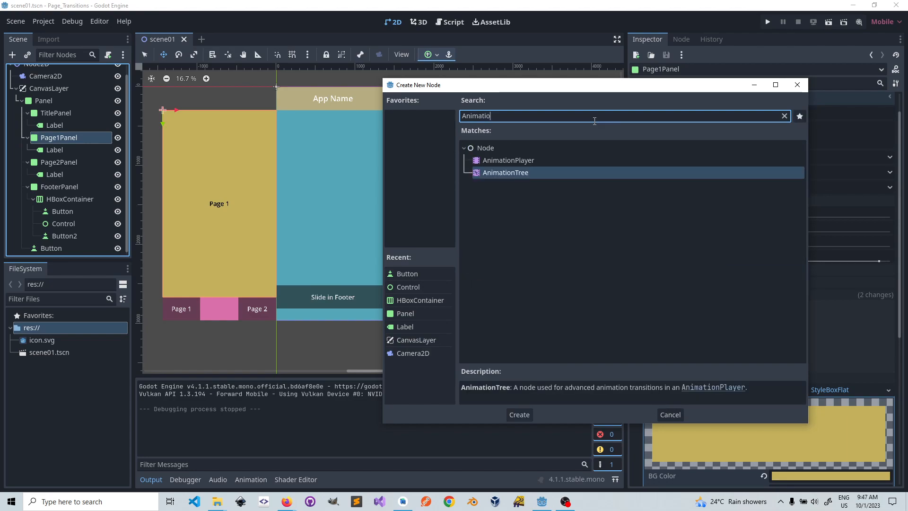
double_click(492, 163)
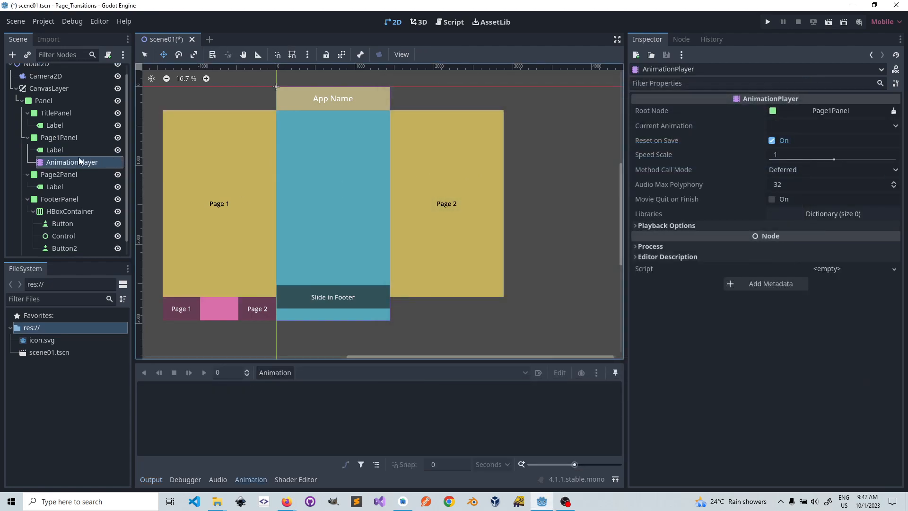
Step: Add an AnimationPlayer as a child node of Page2Panel
click(53, 178)
right_click(54, 177)
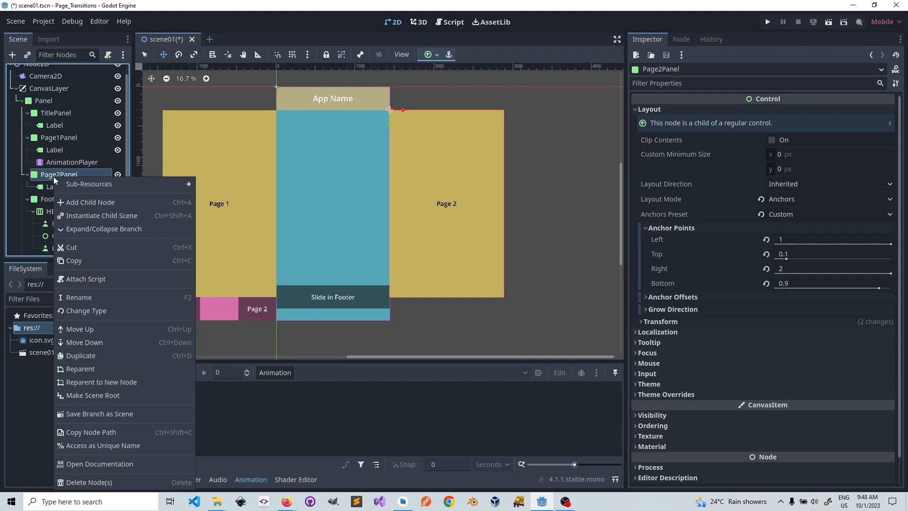
click(78, 202)
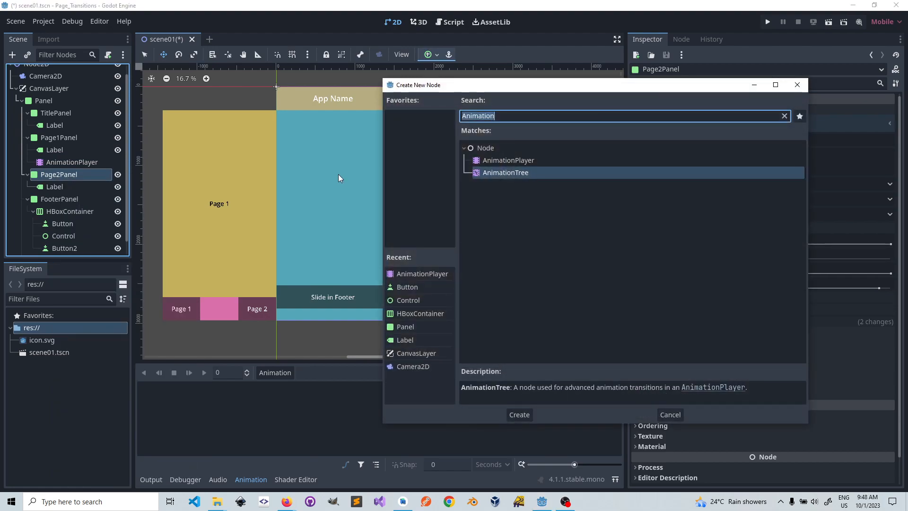
double_click(523, 160)
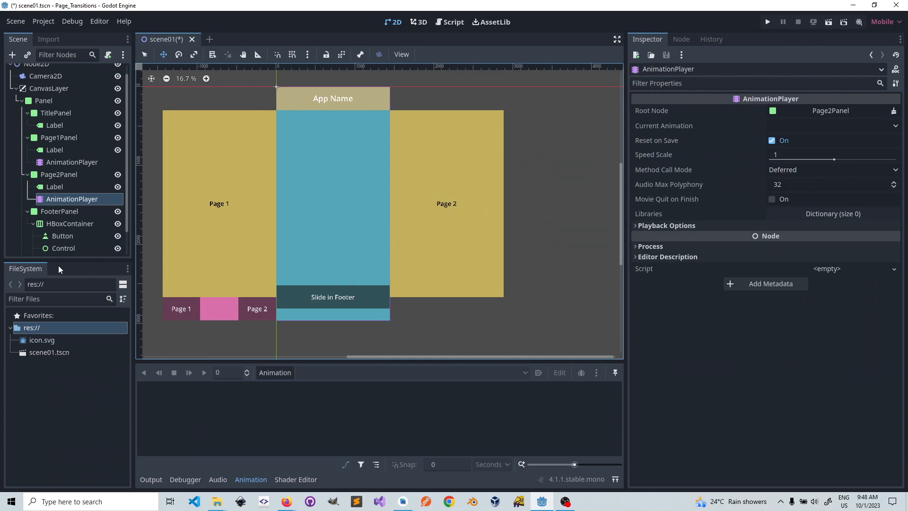
Step: Add an AnimationPlayer as a child node of FooterPanel
scroll(89, 225, down, 2)
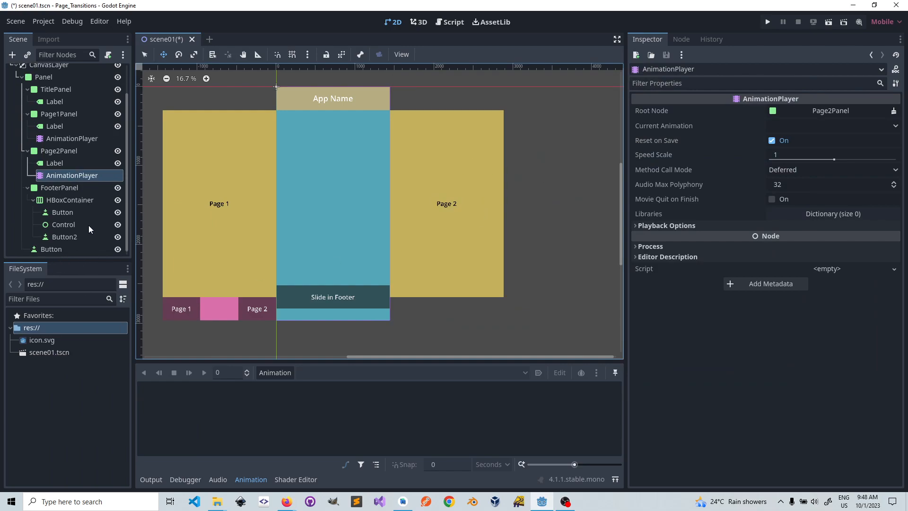
click(63, 187)
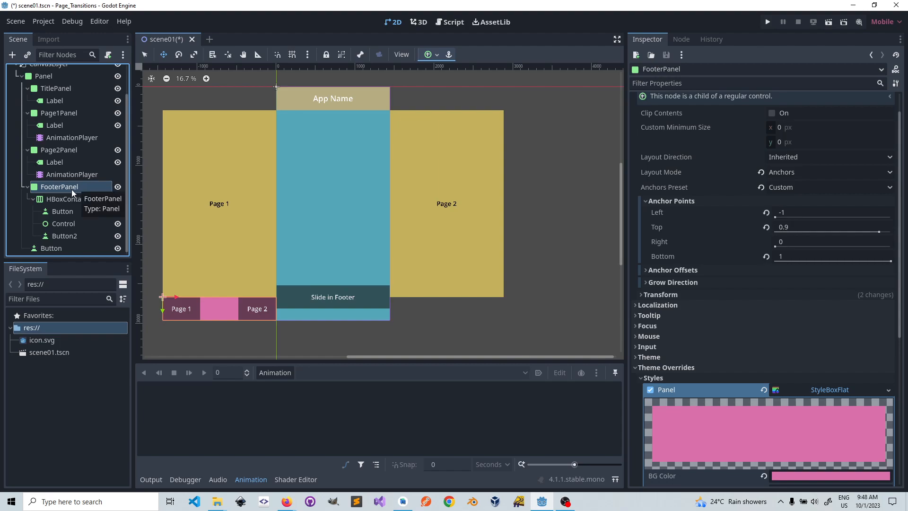
right_click(72, 188)
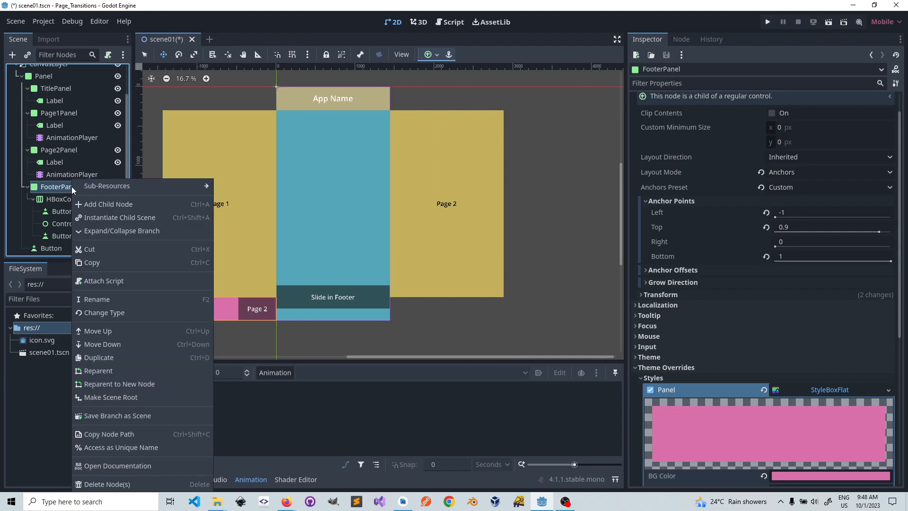
click(102, 187)
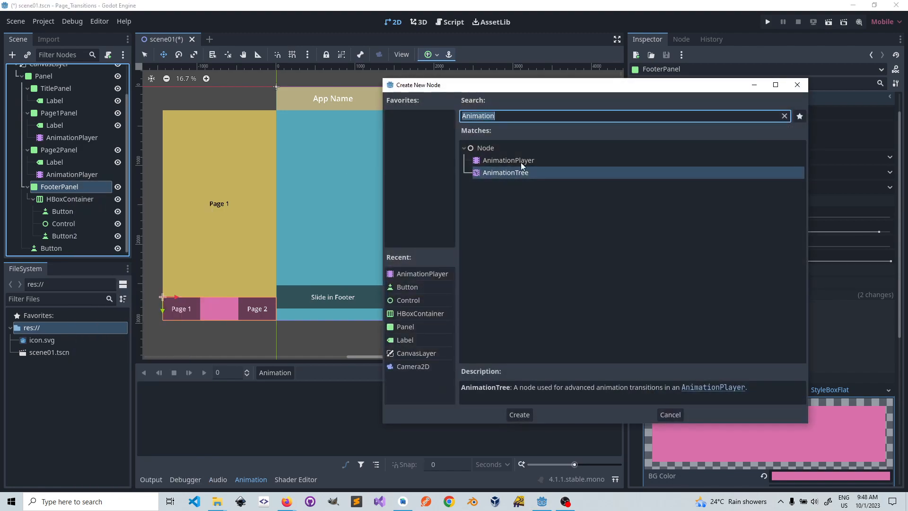
double_click(521, 163)
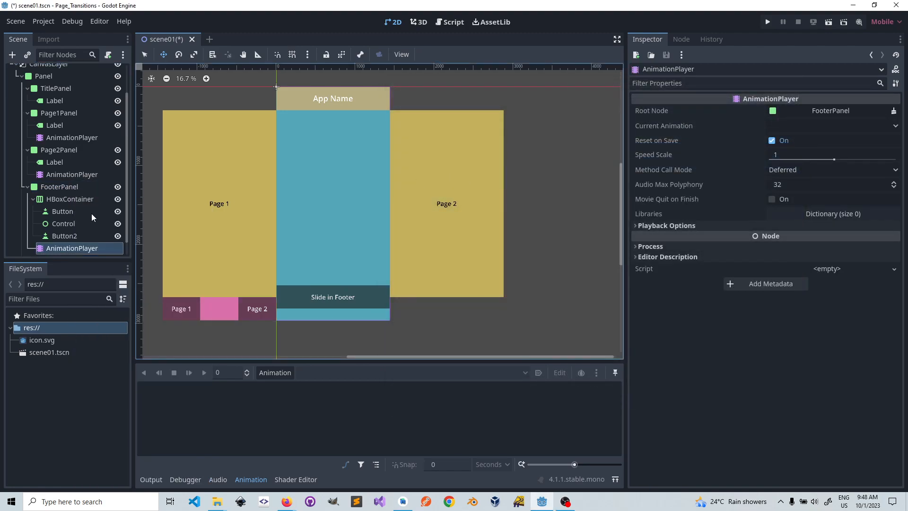
Step: Collapse the title, page and footer panel branches and move the Slide in Footer button node between TitlePanel and Page1Panel
scroll(94, 208, down, 1)
scroll(77, 158, up, 1)
scroll(77, 159, down, 1)
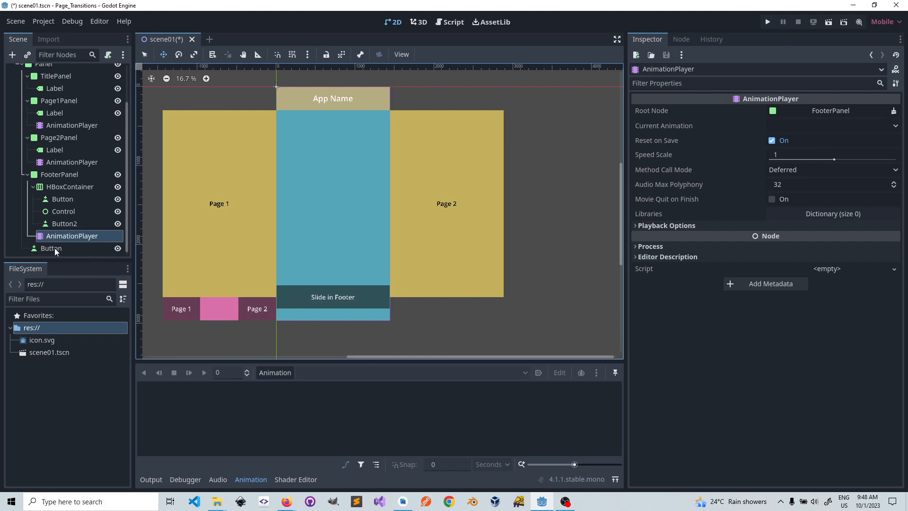
click(27, 174)
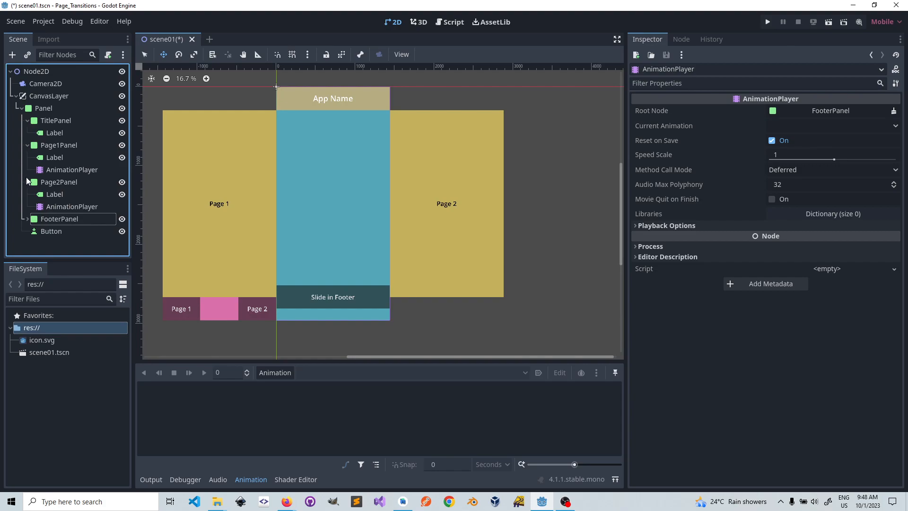
click(27, 182)
click(27, 145)
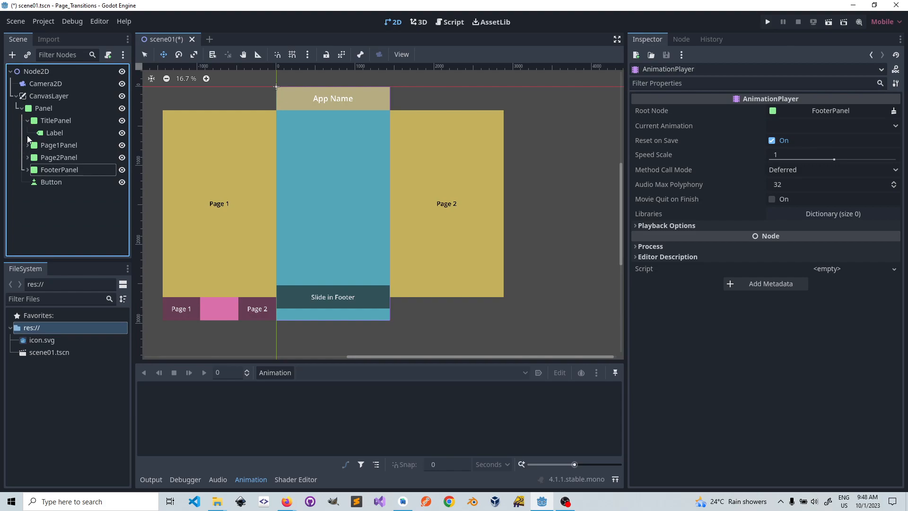
click(27, 120)
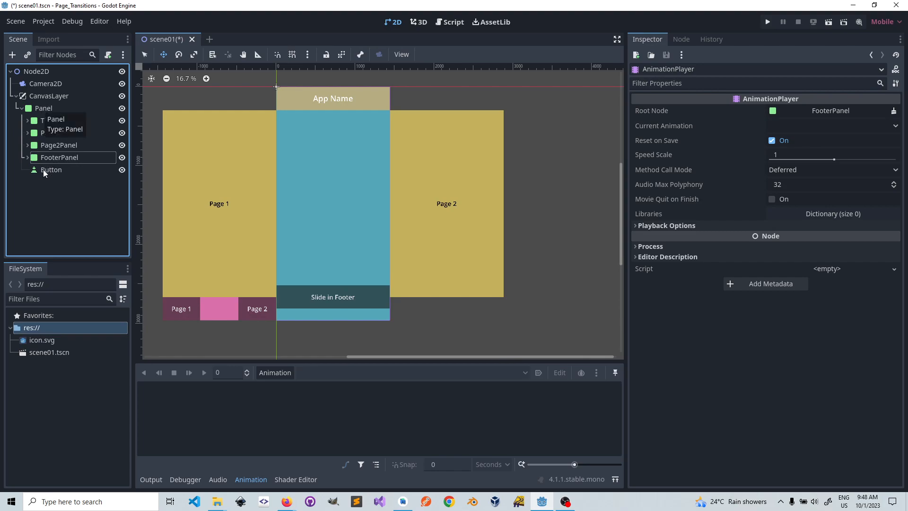
drag(46, 170, 47, 128)
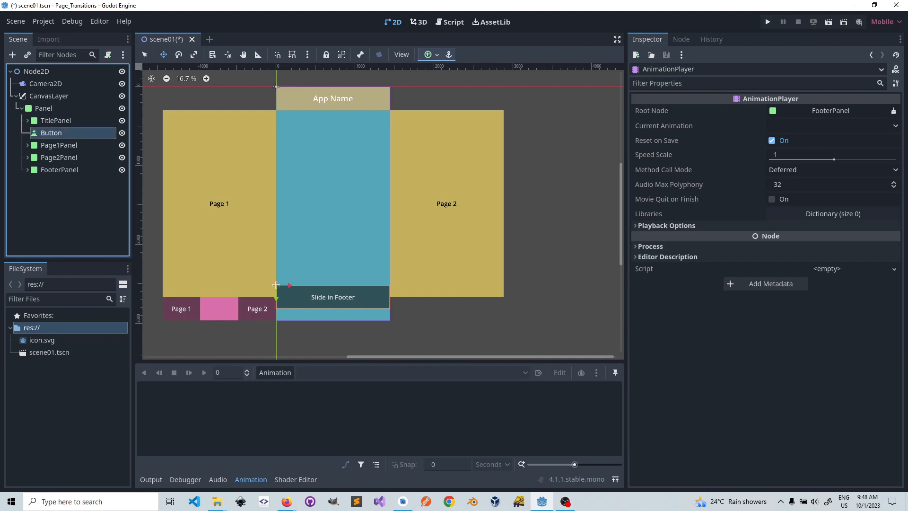
Step: Expand the Page1Panel, Page2Panel and FooterPanel branches and select the AnimationPlayer under Page1Panel
click(25, 149)
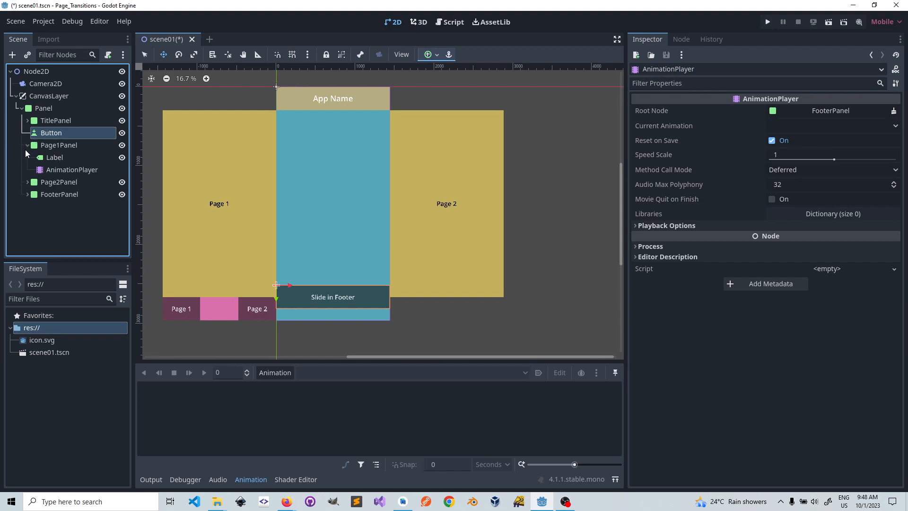
click(27, 182)
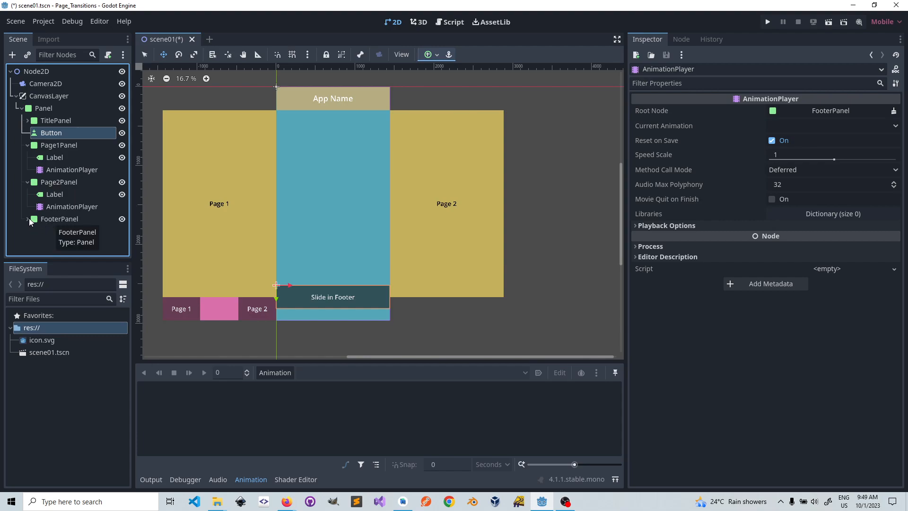
click(62, 169)
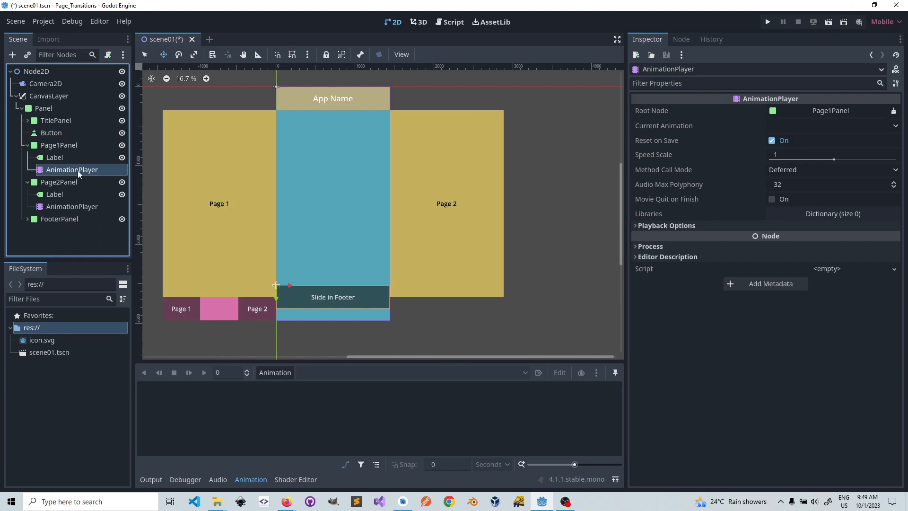
click(27, 219)
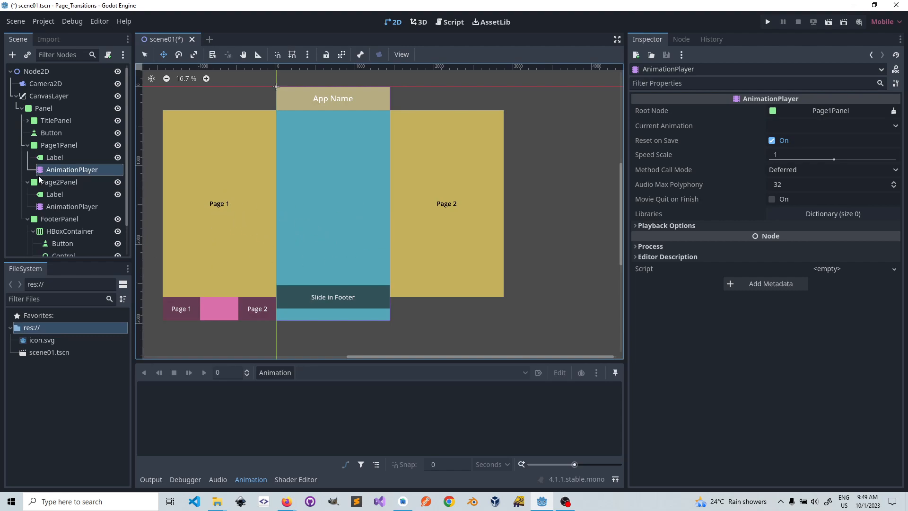
scroll(63, 232, down, 1)
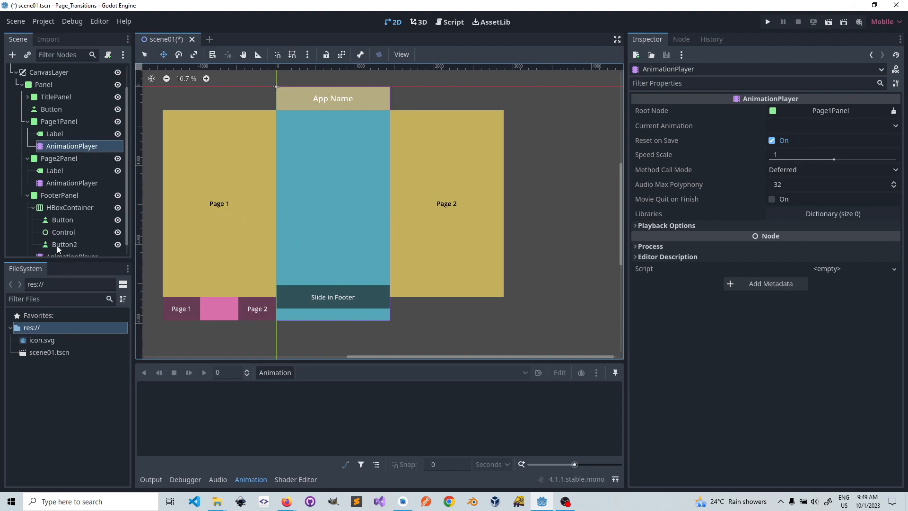
scroll(63, 246, down, 1)
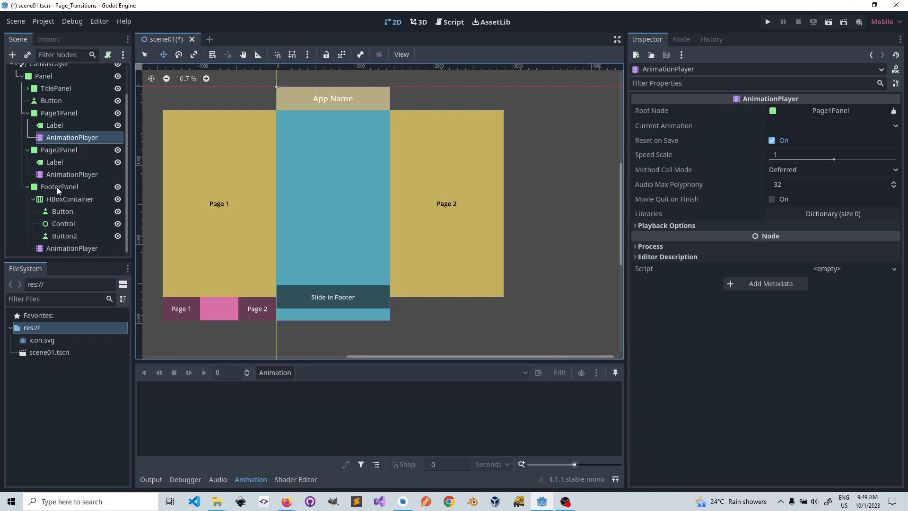
scroll(71, 166, up, 1)
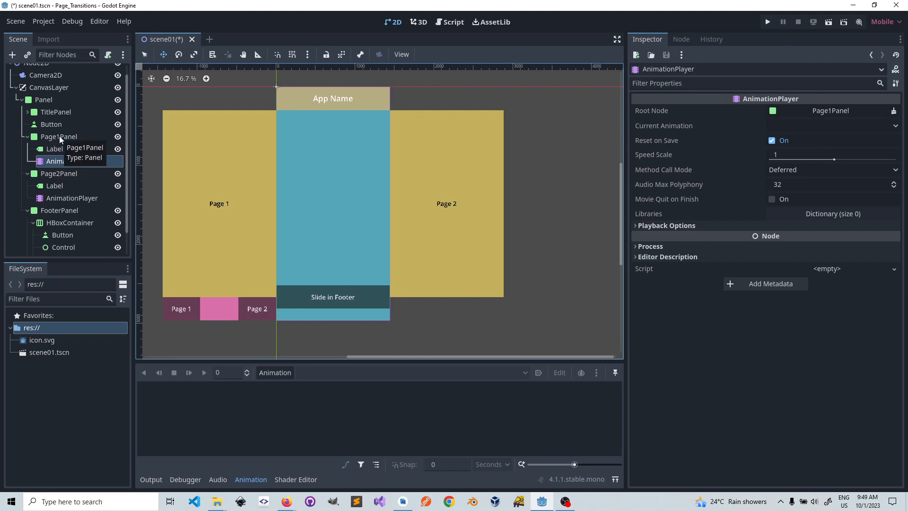
scroll(71, 251, down, 1)
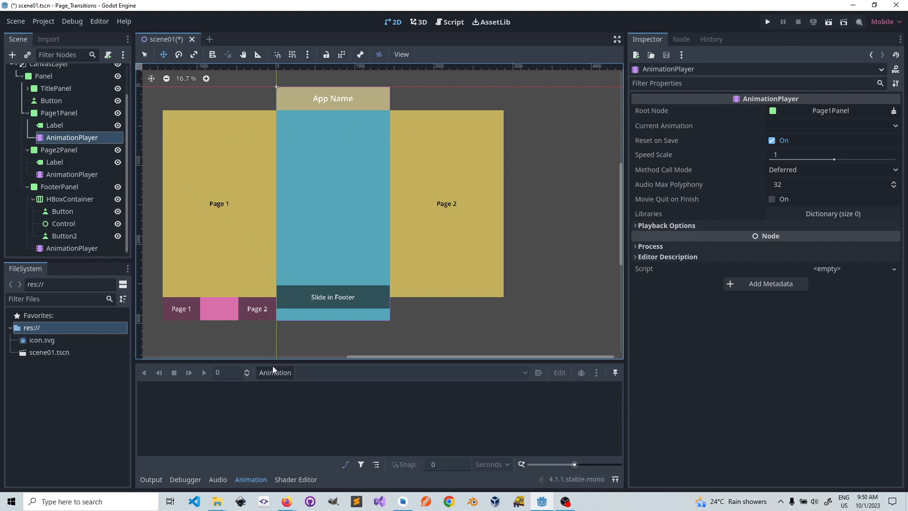
Step: Create a new animation named InFromLeft in Page1Panel's AnimationPlayer and resize the animation editor area
mouse_move(303, 362)
mouse_down()
mouse_move(303, 292)
mouse_move(304, 357)
mouse_up()
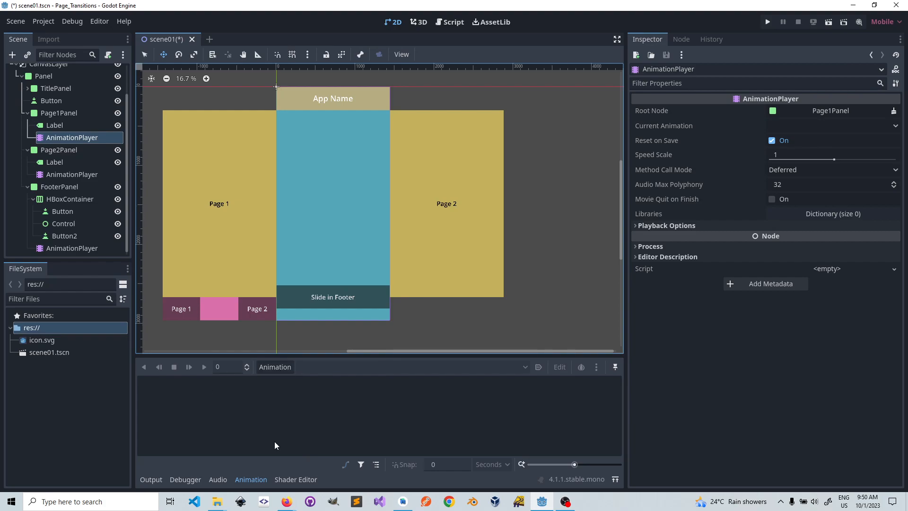
click(337, 351)
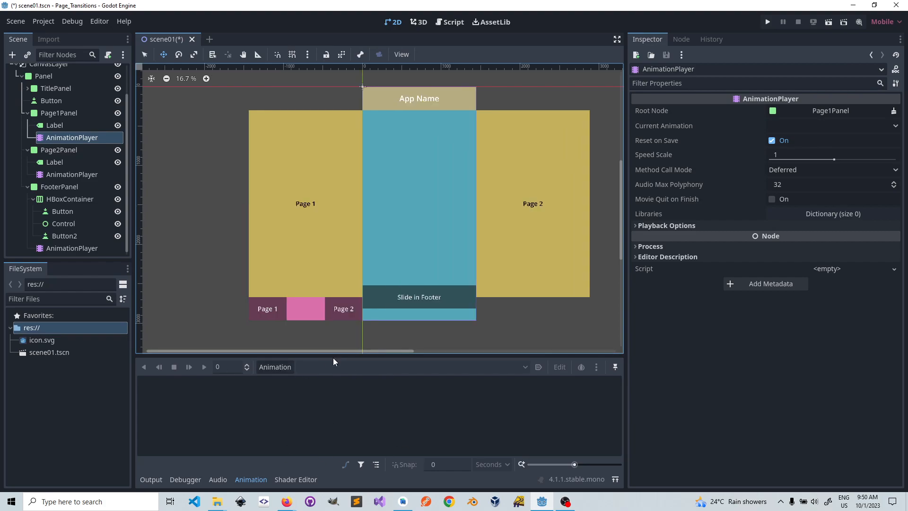
drag(332, 356, 337, 289)
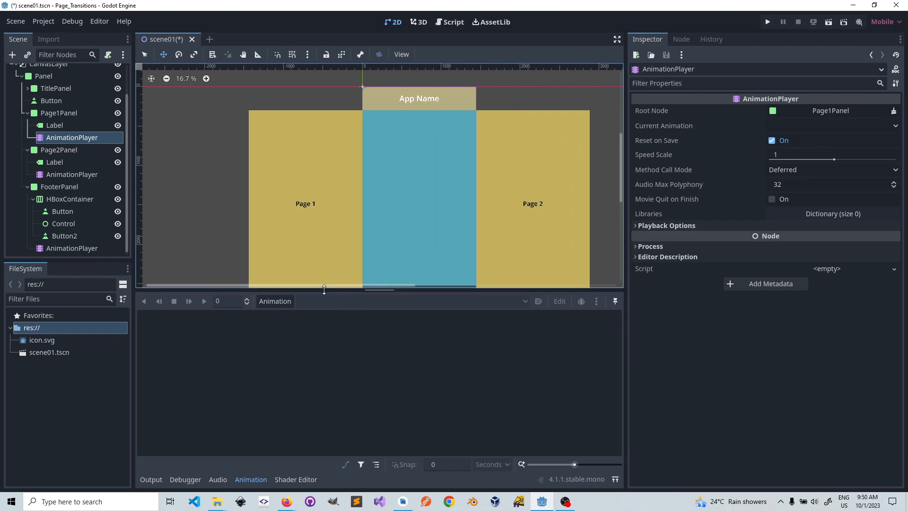
click(279, 303)
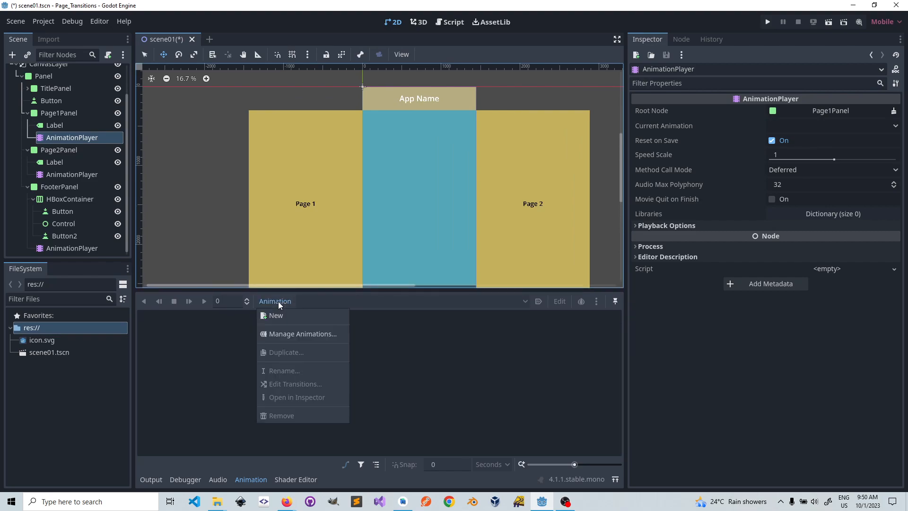
click(282, 315)
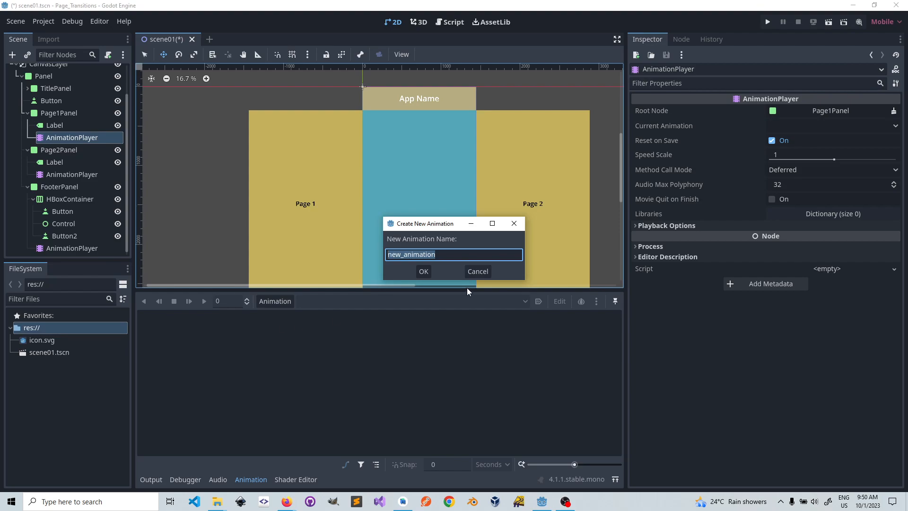
text(InFromLeft)
click(424, 271)
drag(266, 290, 269, 319)
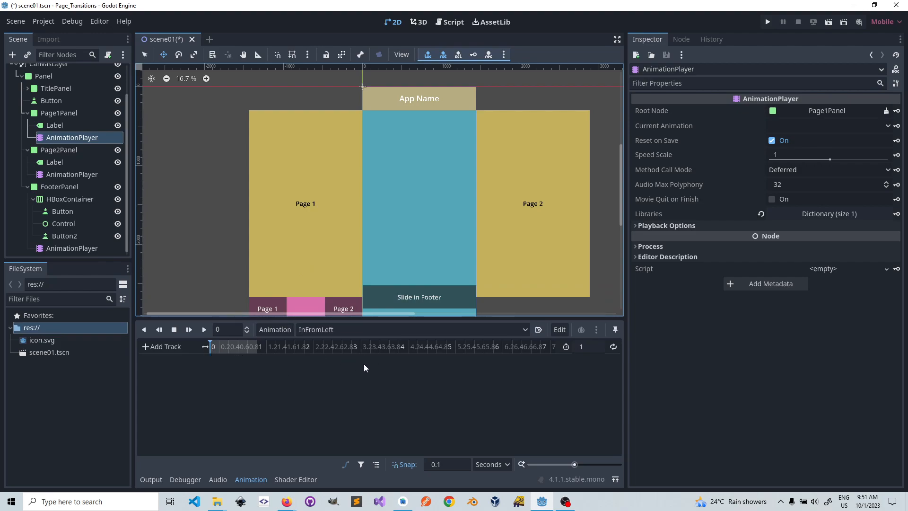
Step: Set the length of the InFromLeft animation to 0.6 seconds
click(204, 330)
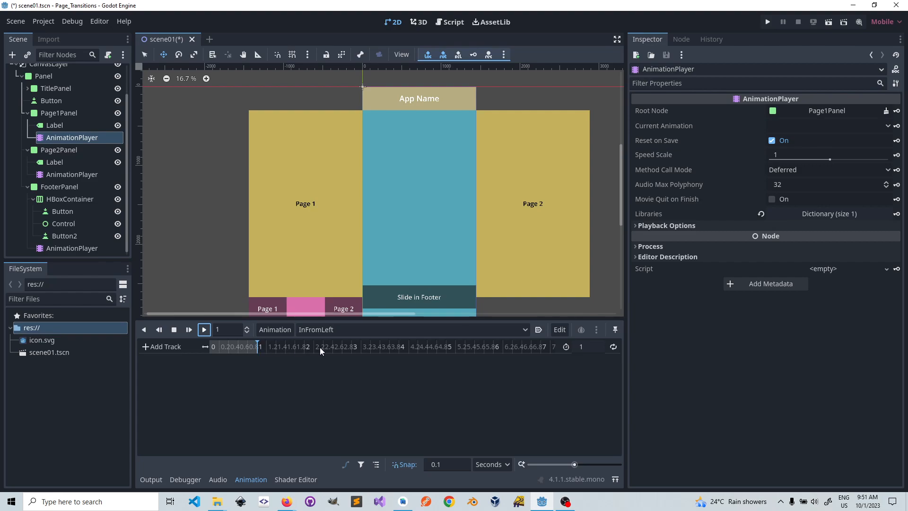
click(584, 348)
text(0.6)
key(Return)
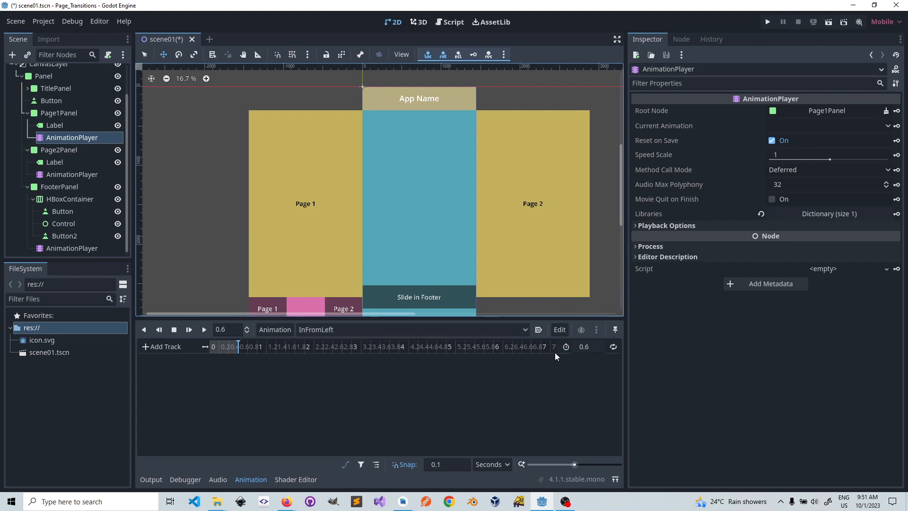
click(585, 347)
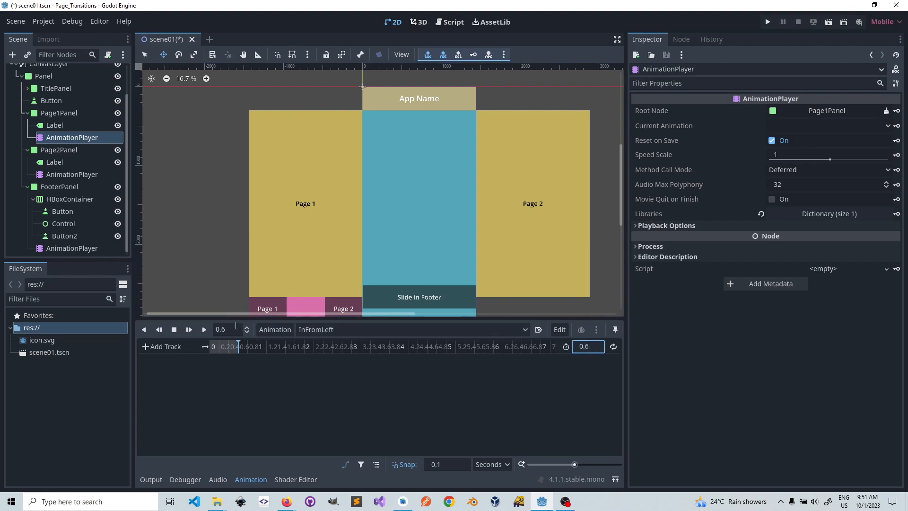
click(224, 330)
Step: Add a property track for Page1Panel's anchor_left to the InFromLeft animation
click(152, 349)
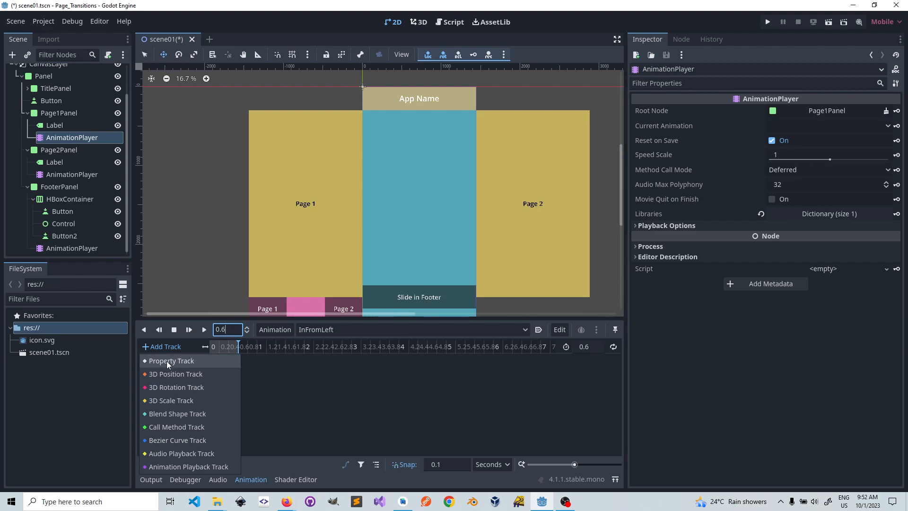
click(166, 361)
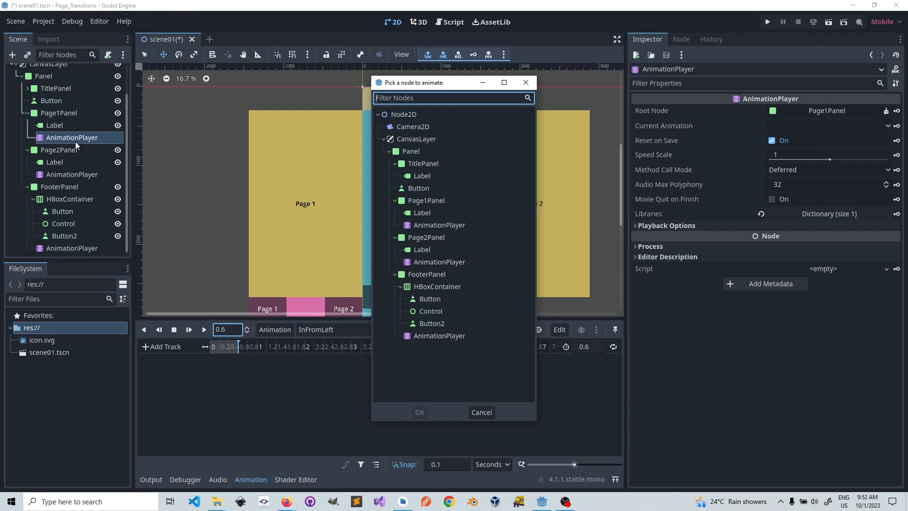
click(425, 200)
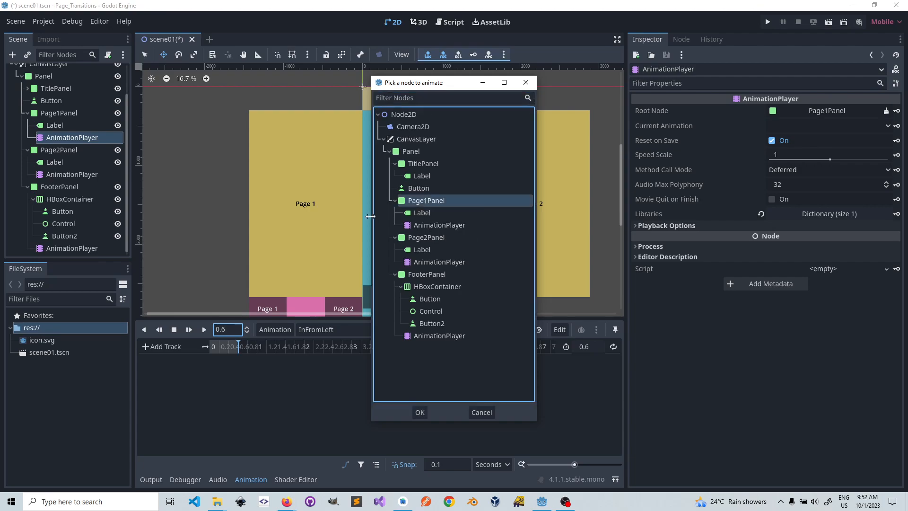
click(419, 413)
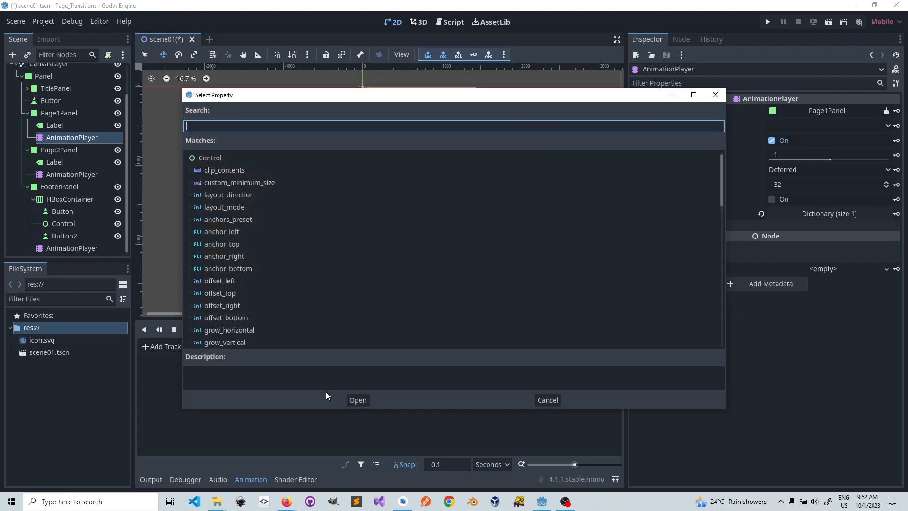
click(223, 232)
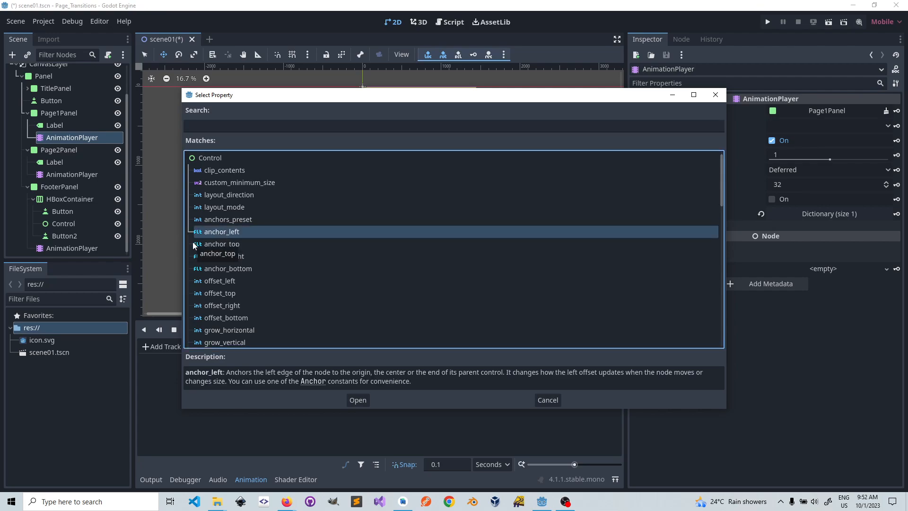
click(358, 400)
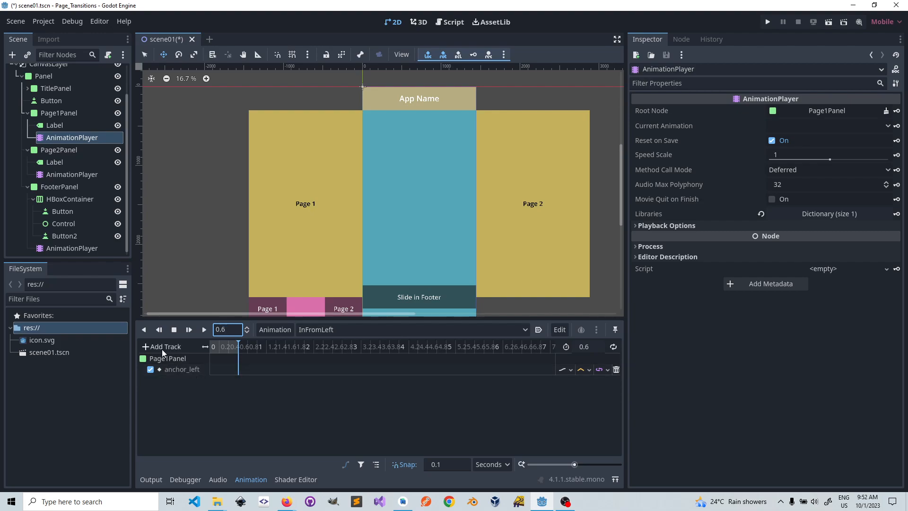
Step: Add a second property track to InFromLeft for Page1Panel's anchor_right
click(147, 347)
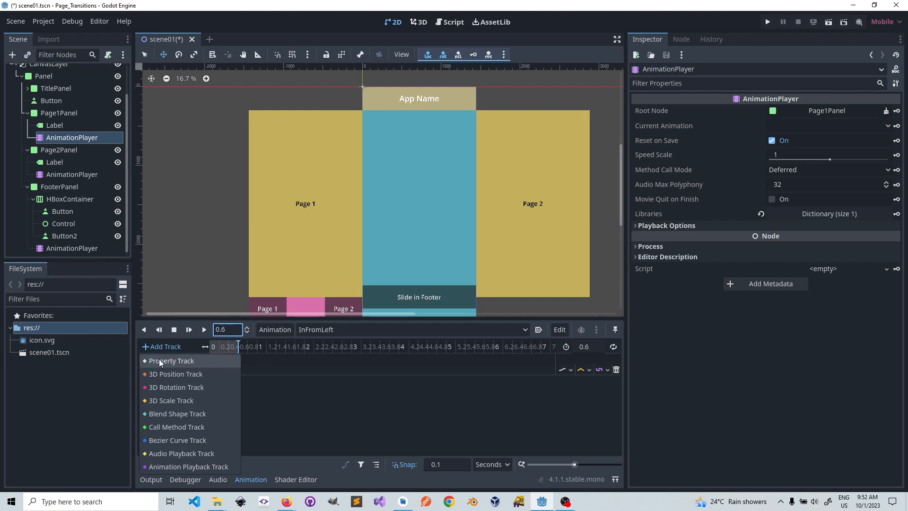
click(160, 361)
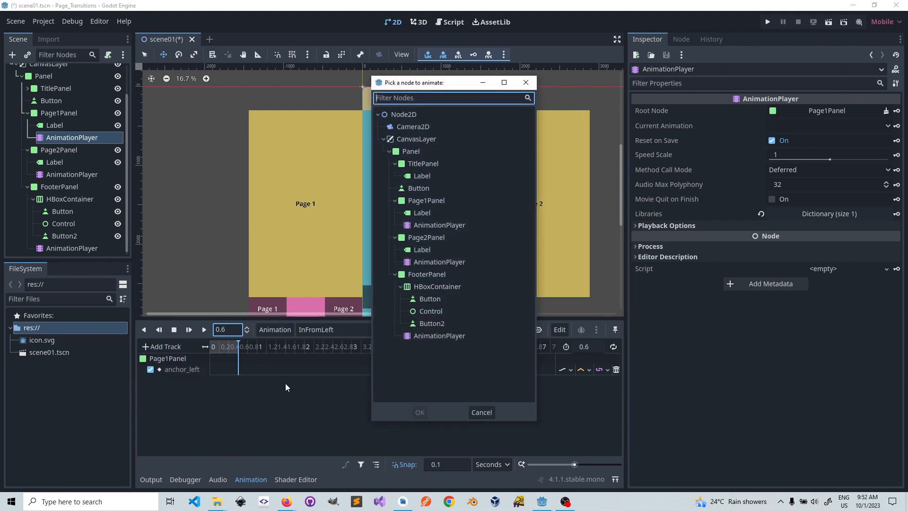
click(427, 201)
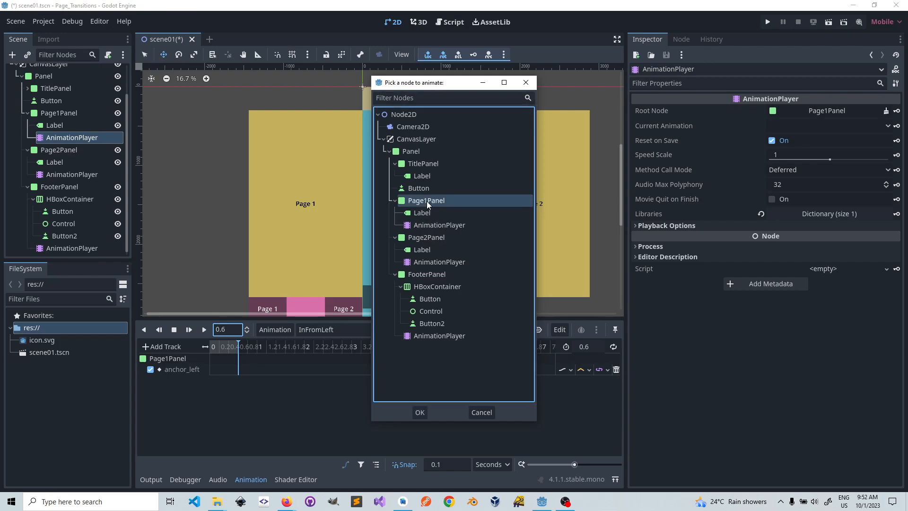
click(422, 412)
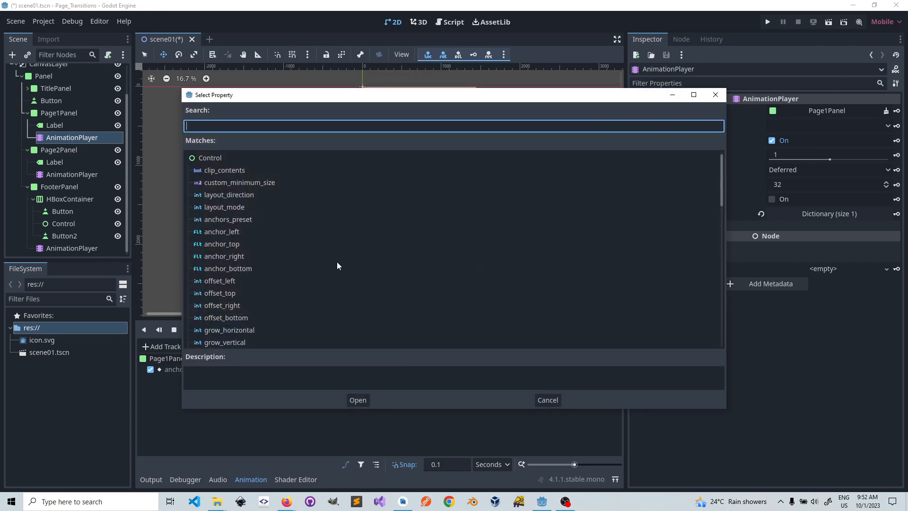
click(226, 257)
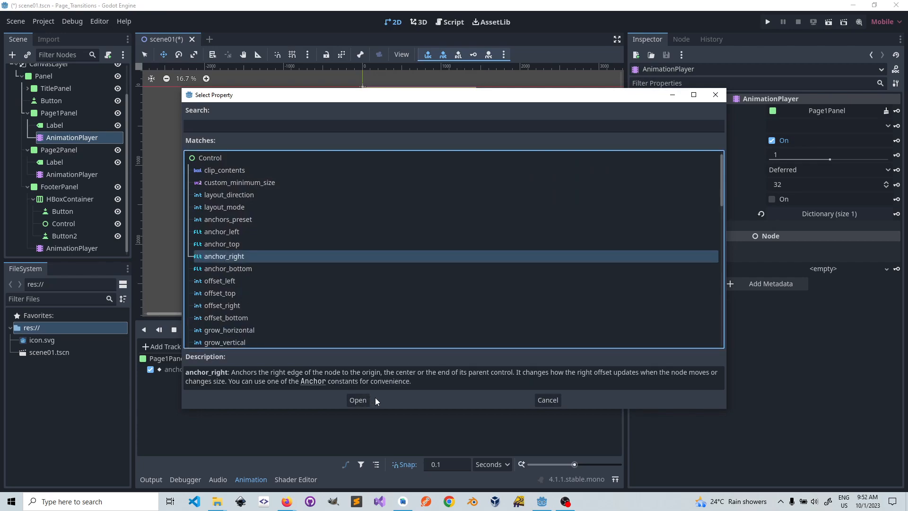
click(360, 400)
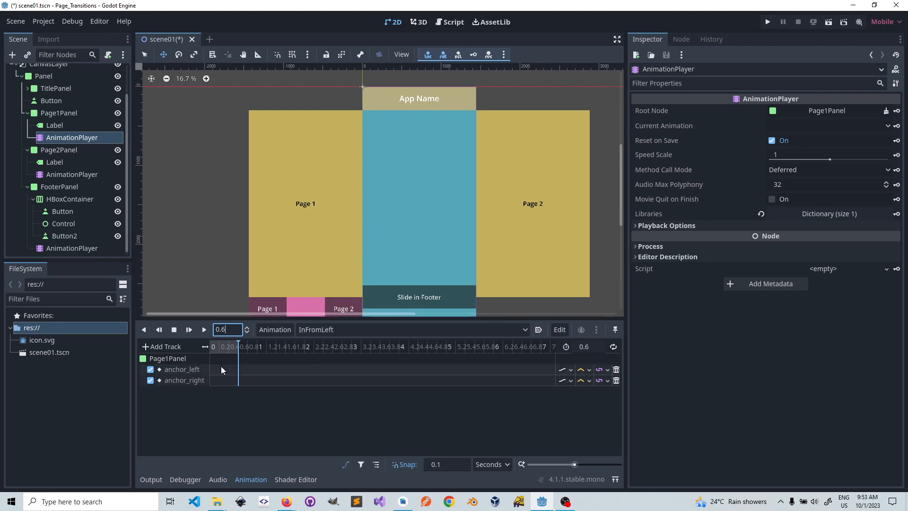
Step: Insert keyframes at 0 seconds for Page1Panel's left anchor at -1 and right anchor at 0
drag(239, 342, 209, 344)
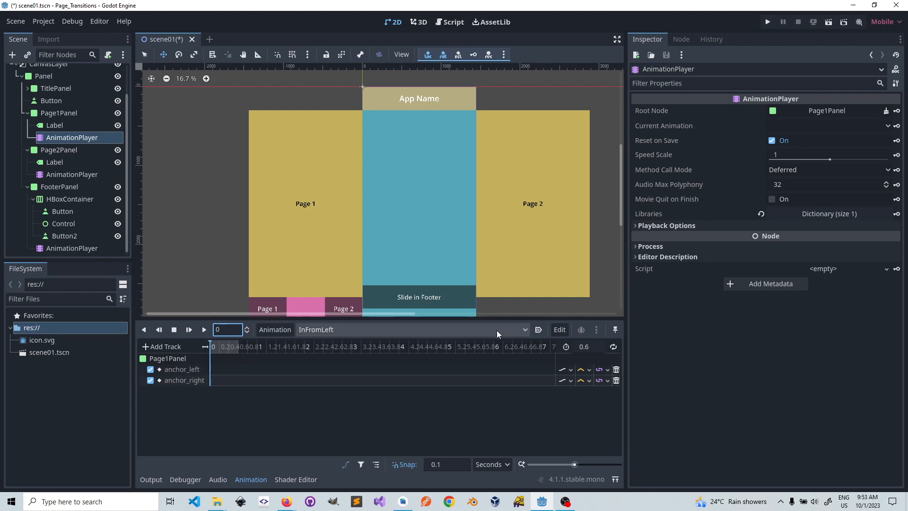
click(526, 328)
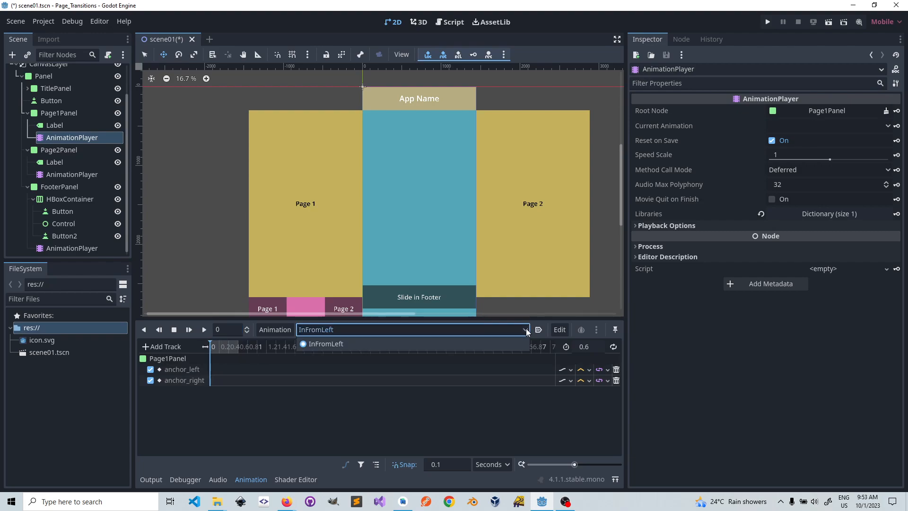
click(447, 346)
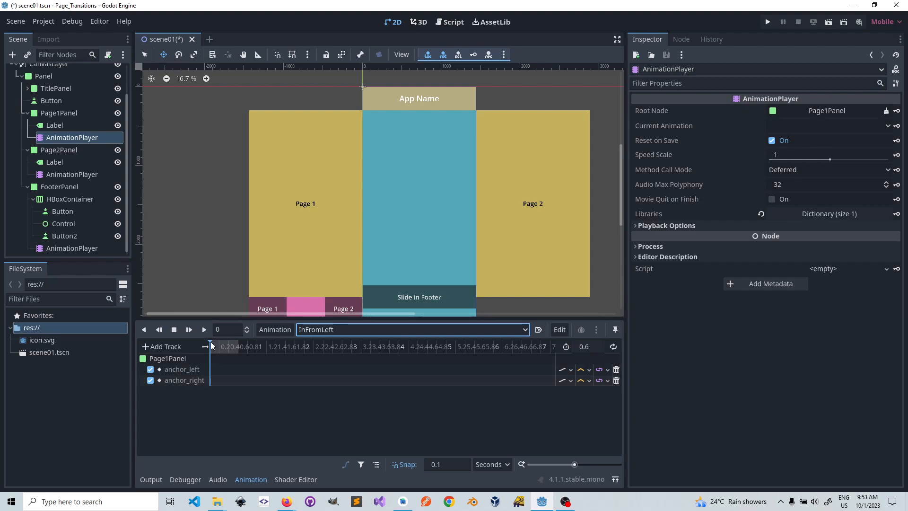
mouse_move(211, 342)
mouse_down()
mouse_move(235, 342)
mouse_move(211, 342)
mouse_up()
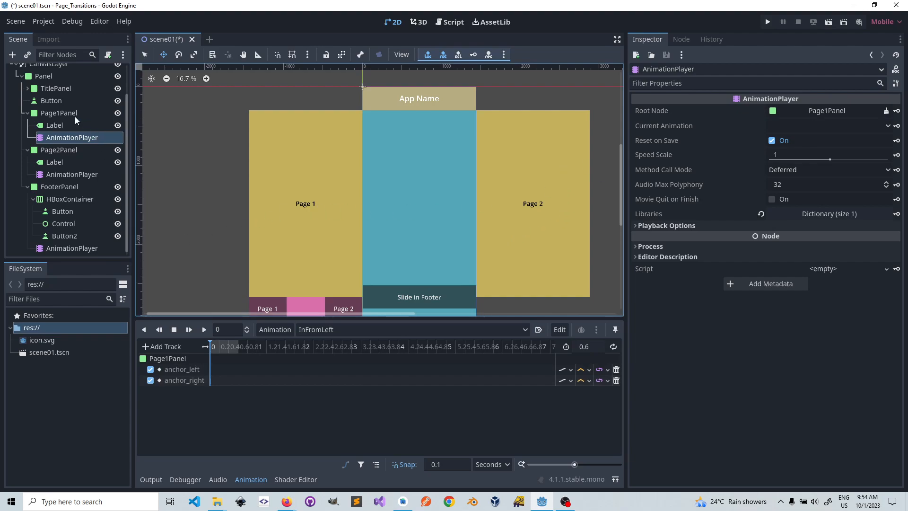
click(63, 113)
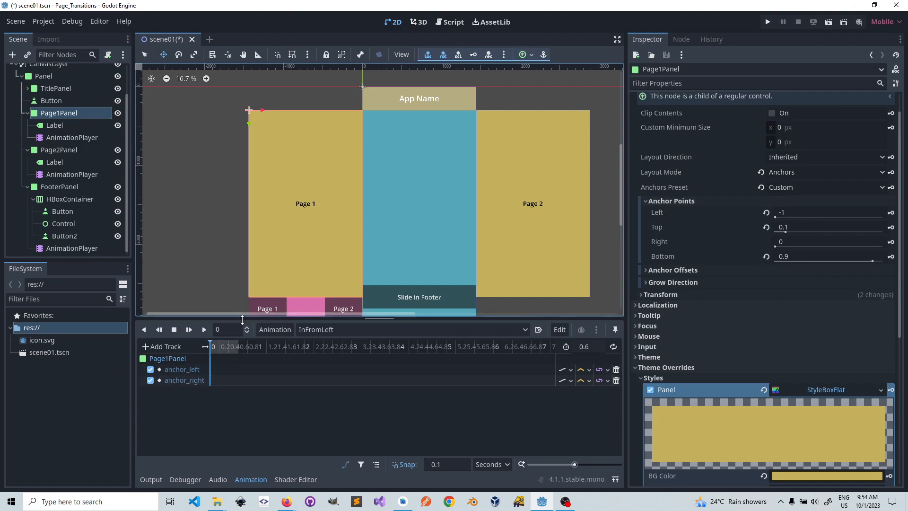
click(892, 213)
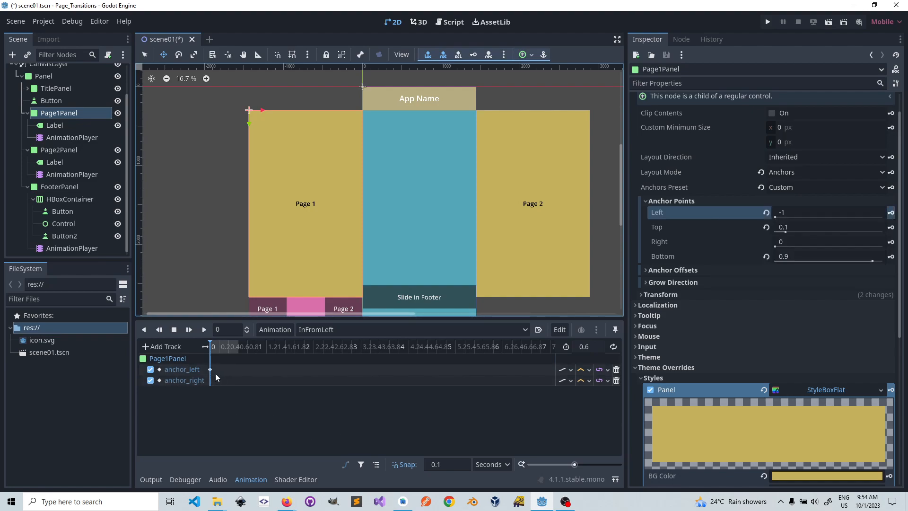
mouse_move(211, 370)
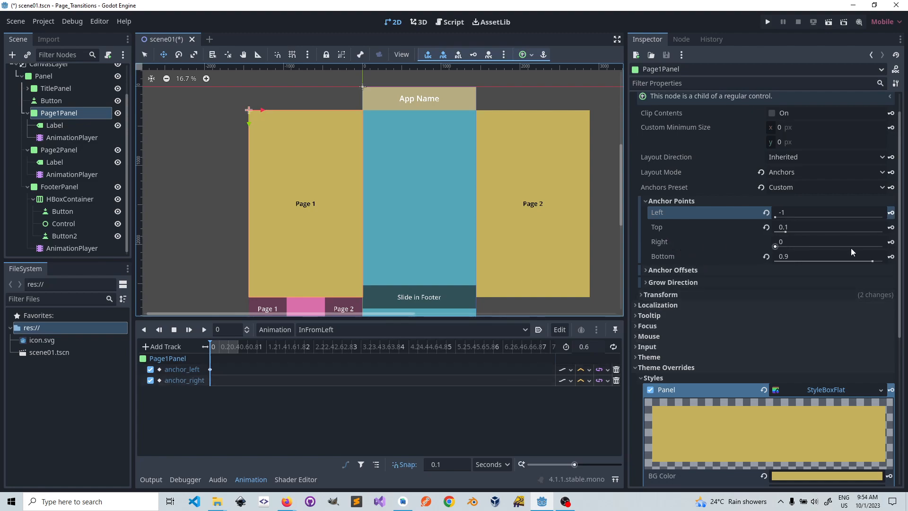
click(891, 242)
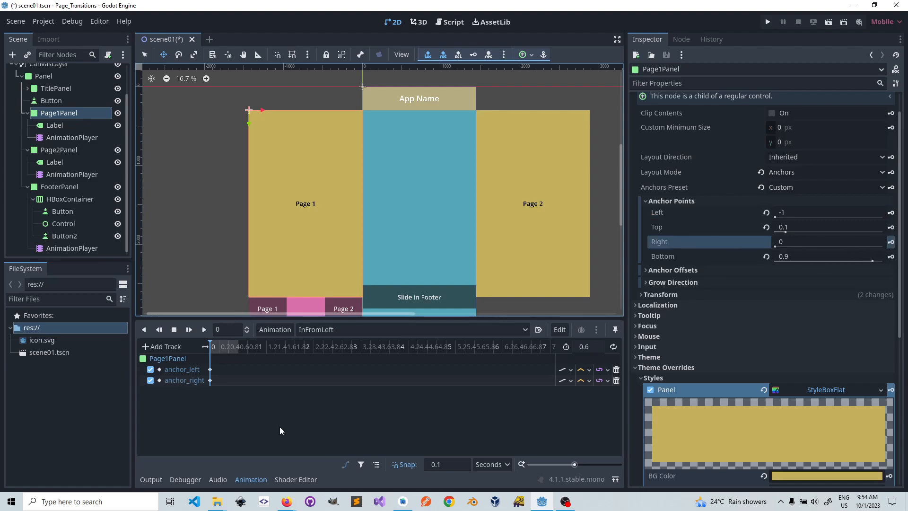
Step: At 0.6 seconds, enter 0 for Page1Panel's left anchor and 1 for its right anchor, and insert keyframes for both
click(220, 351)
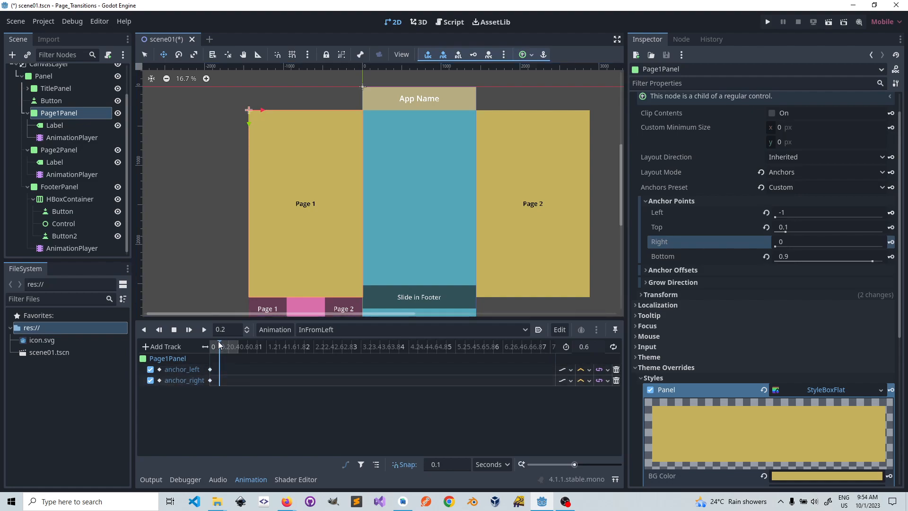
drag(222, 346, 209, 348)
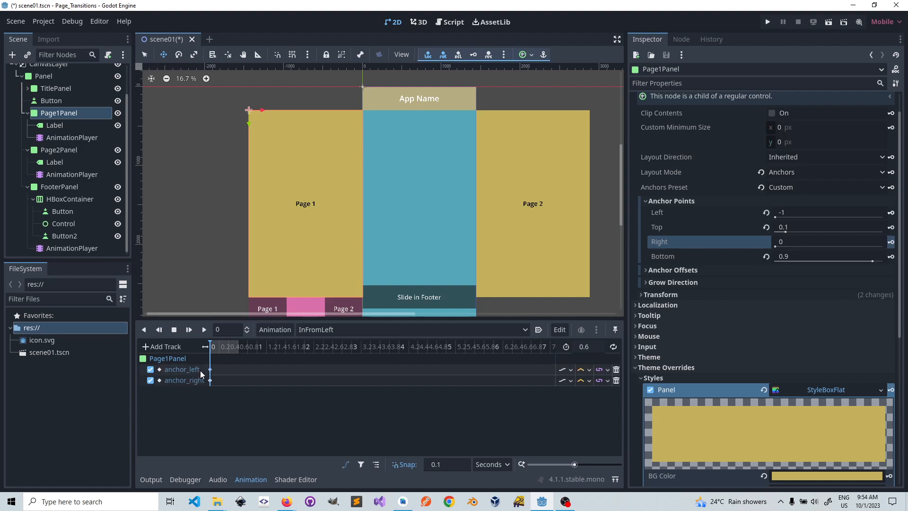
click(220, 346)
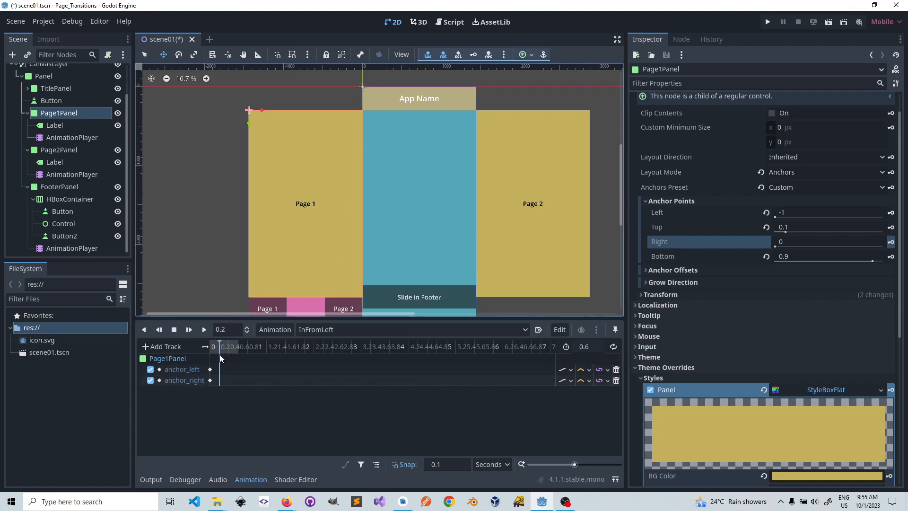
drag(216, 362, 225, 362)
click(790, 211)
text(0)
click(804, 241)
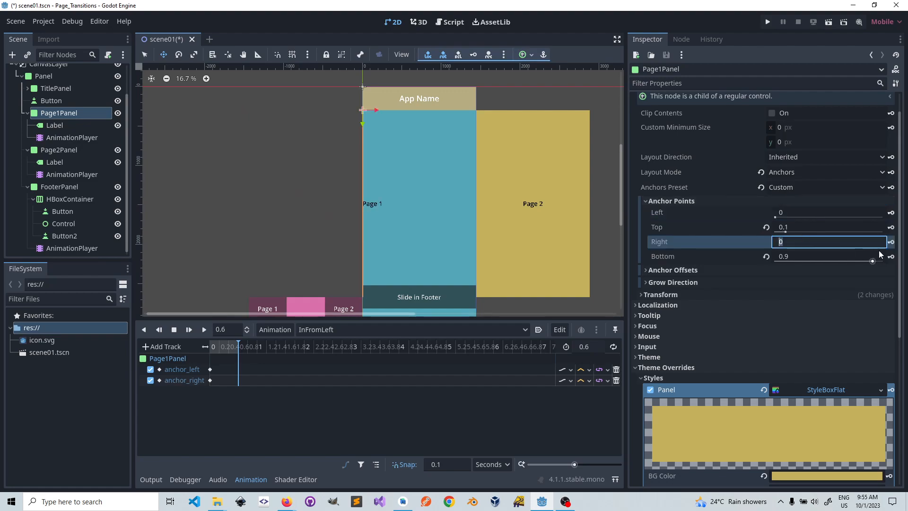
text(1)
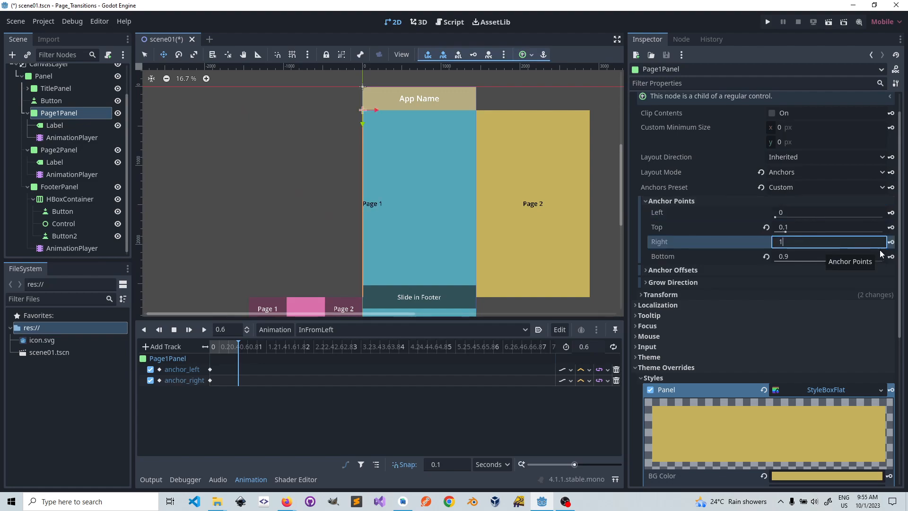
click(892, 214)
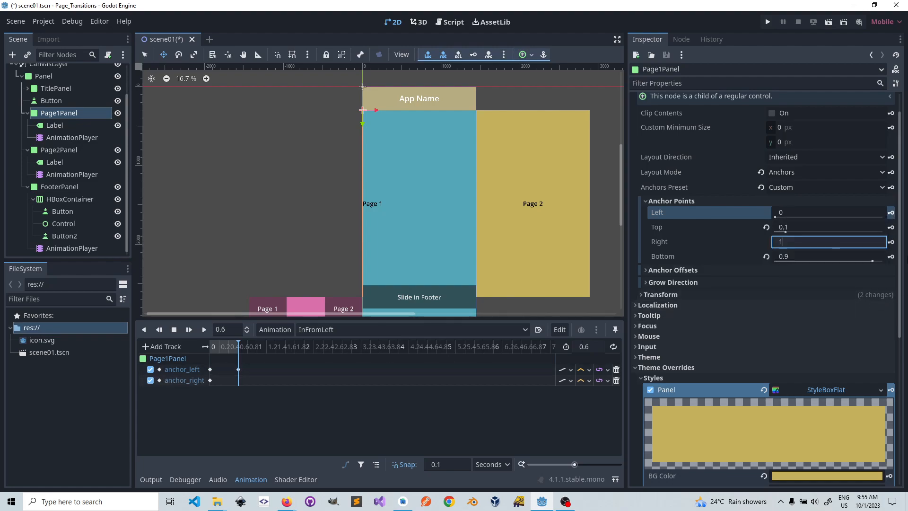
click(892, 242)
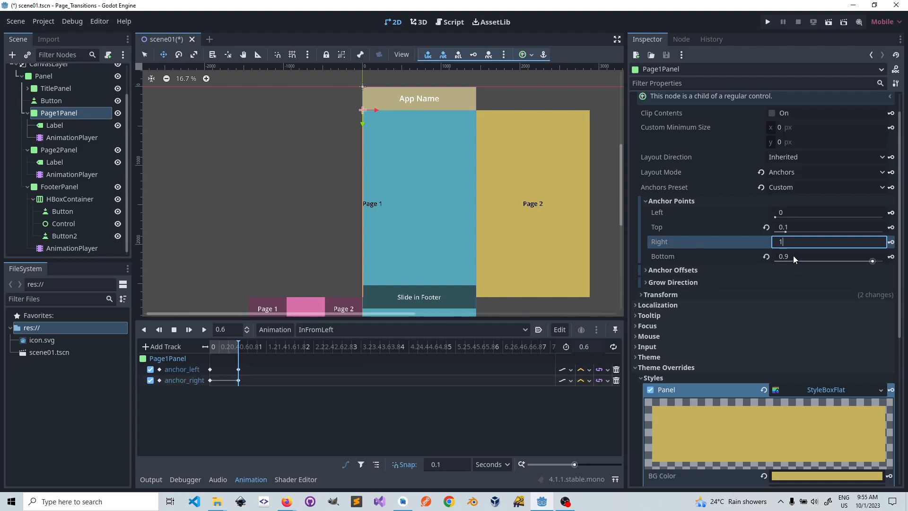
Step: Inspect the anchor_right keyframe at 0 seconds and set Page1Panel's right anchor to 0 at that time
click(774, 241)
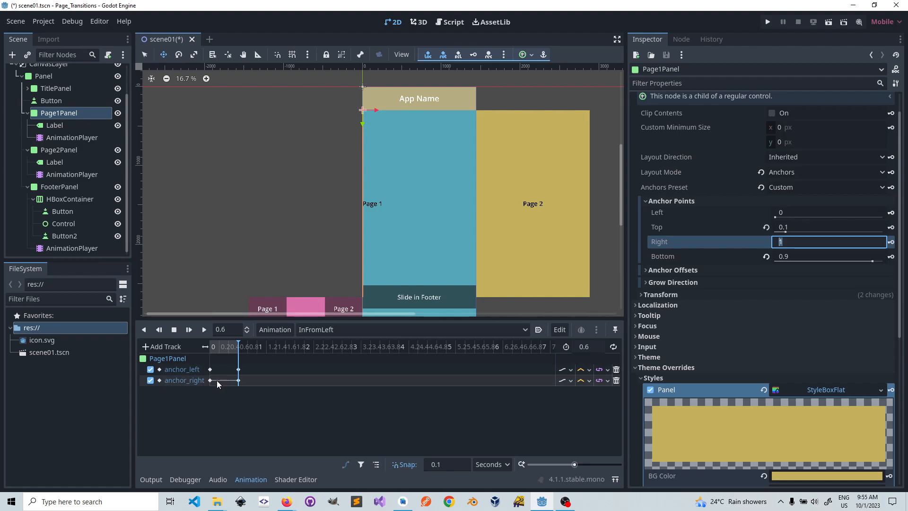
drag(239, 348, 211, 347)
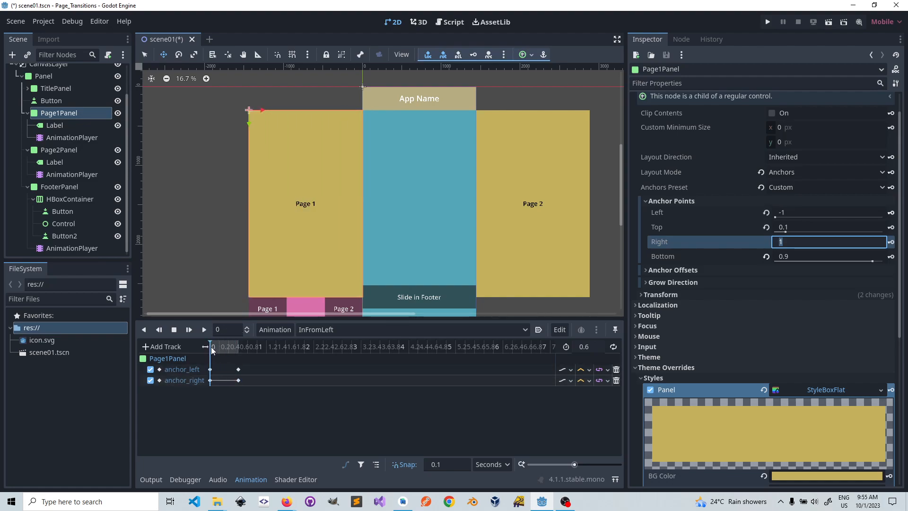
click(209, 380)
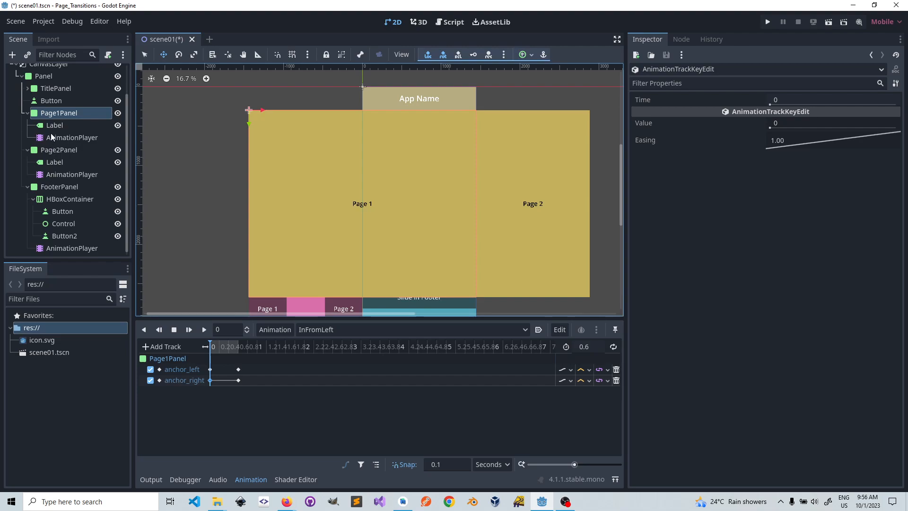
click(56, 114)
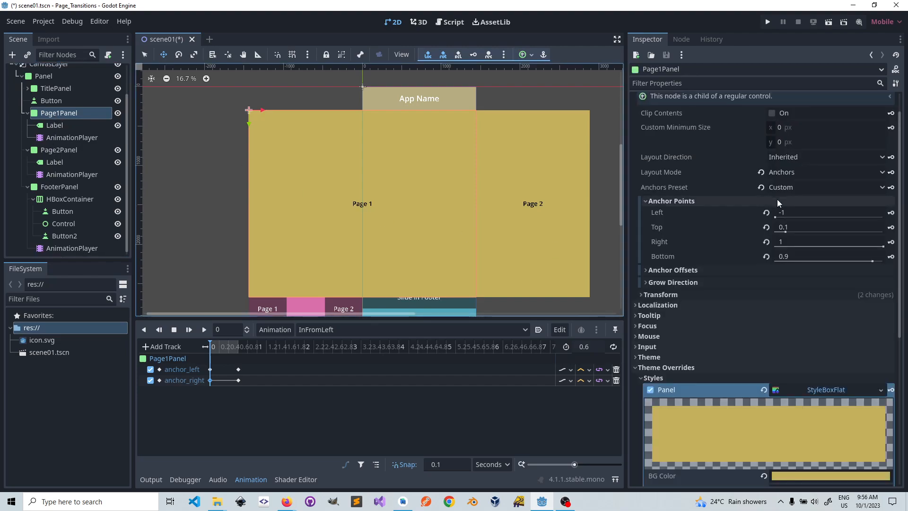
click(782, 241)
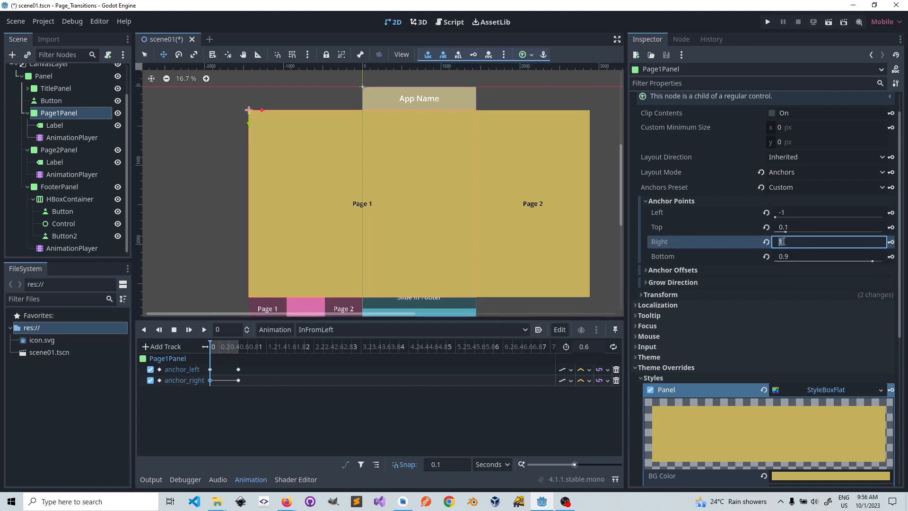
text(0)
key(Return)
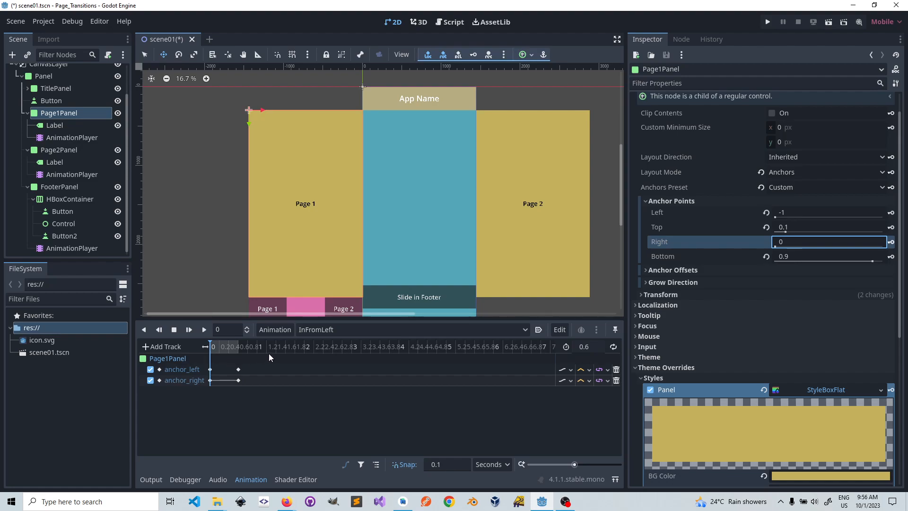
Step: At 0.6 seconds, set Page1Panel's right anchor to 1 and insert a keyframe for it
click(240, 345)
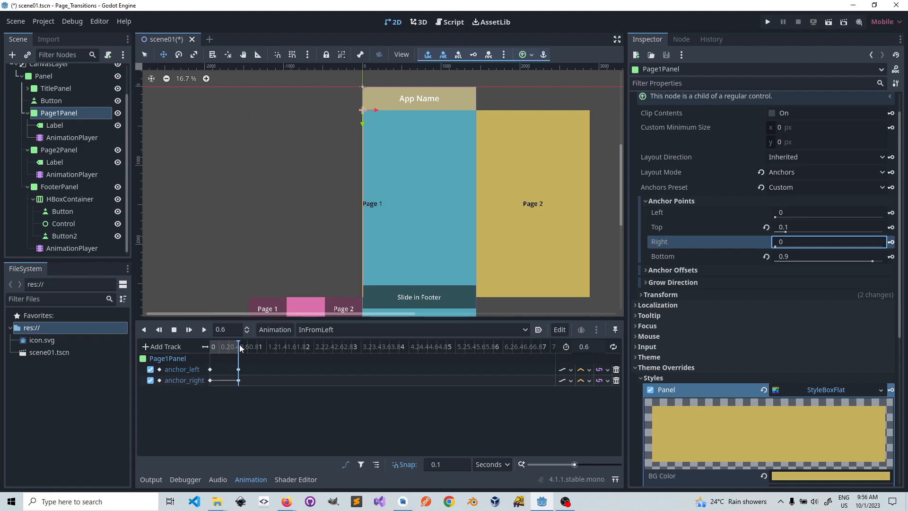
click(787, 242)
text(1)
key(Return)
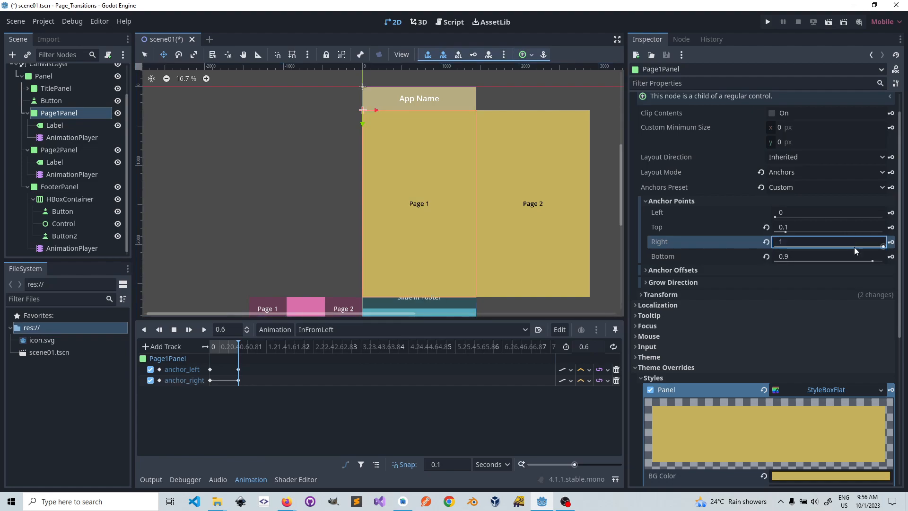
click(892, 242)
Step: Play the InFromLeft animation several times from 0 seconds to check Page1Panel's slide, and return the playhead to the start
click(235, 343)
drag(235, 343, 209, 344)
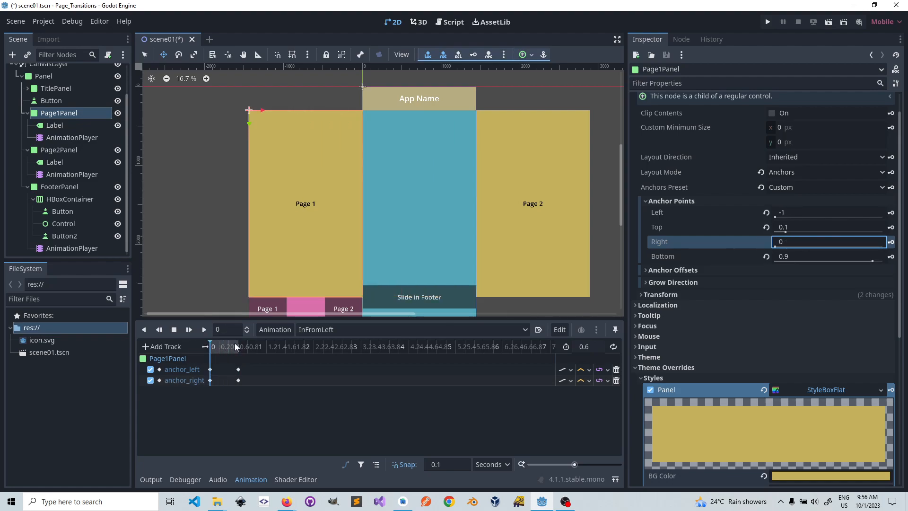
click(203, 328)
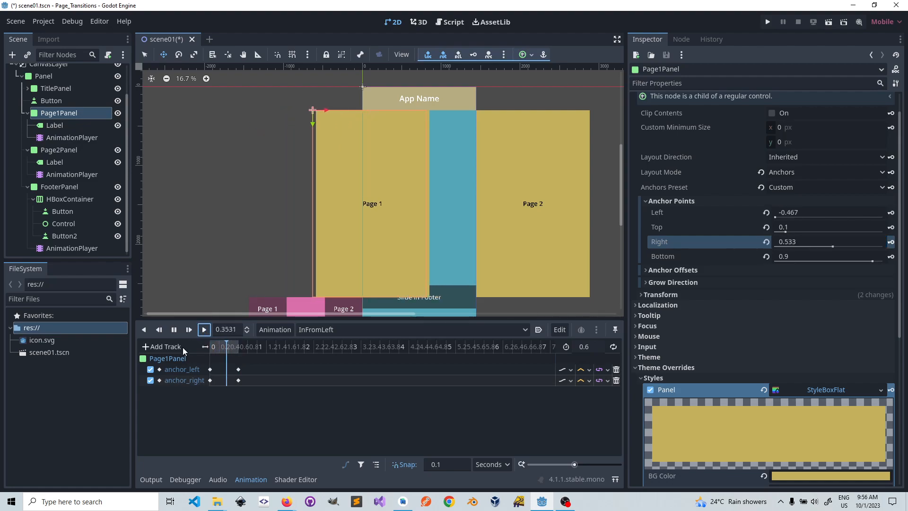
click(204, 330)
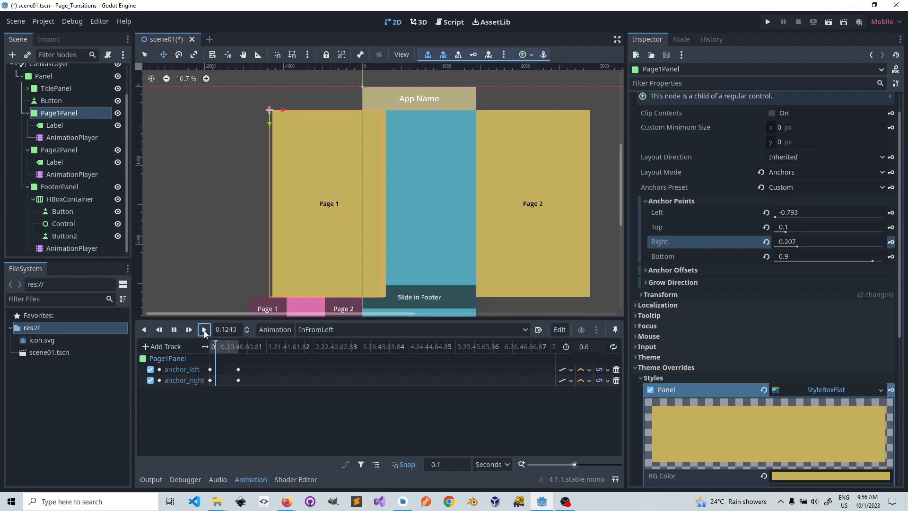
click(204, 330)
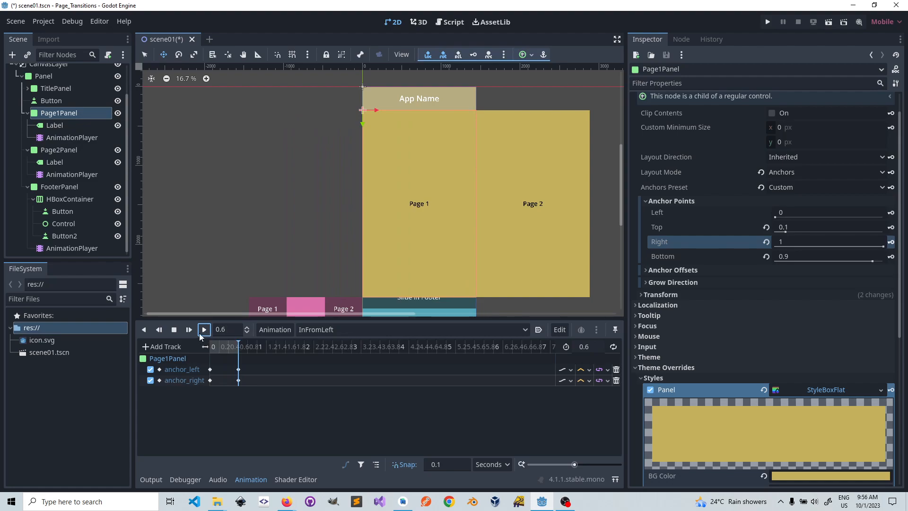
click(203, 333)
click(205, 332)
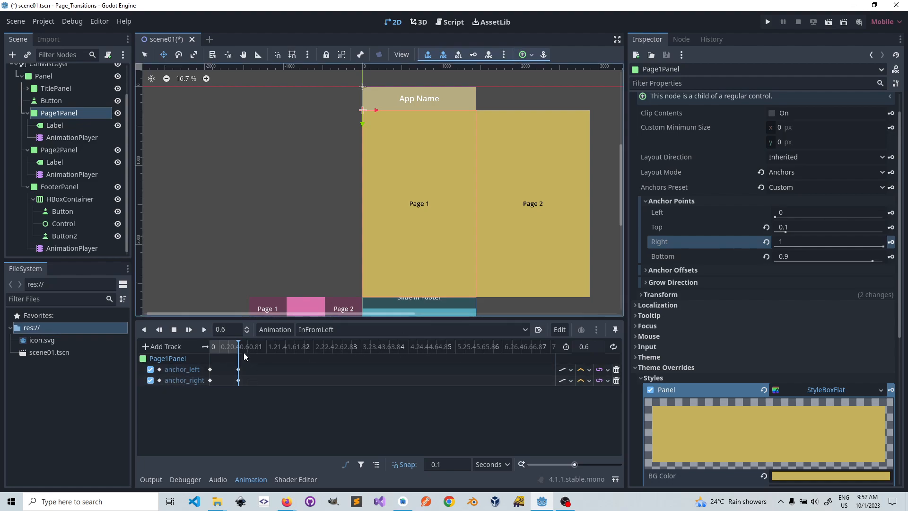
drag(238, 341, 211, 348)
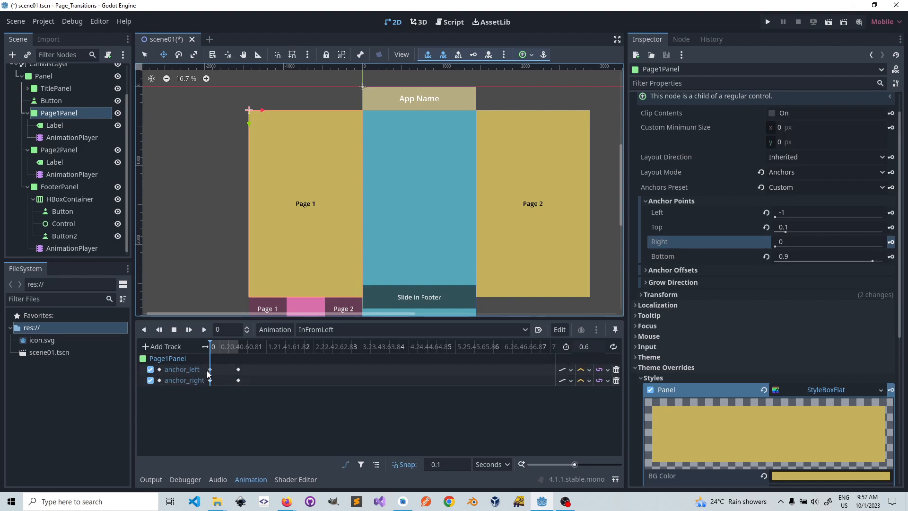
click(204, 330)
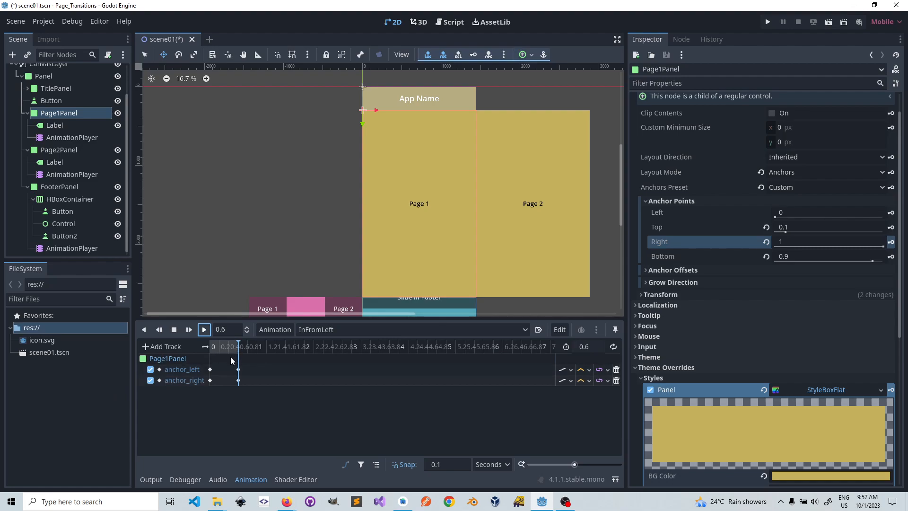
drag(238, 341, 211, 345)
Step: Select all keyframes on both anchor tracks and set the anchor_right track's interpolation to Cubic
drag(254, 366, 203, 391)
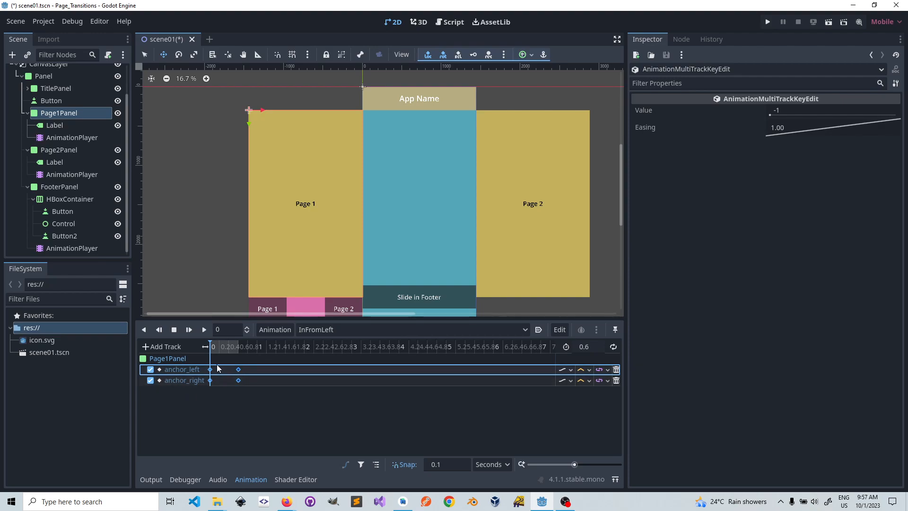
click(256, 419)
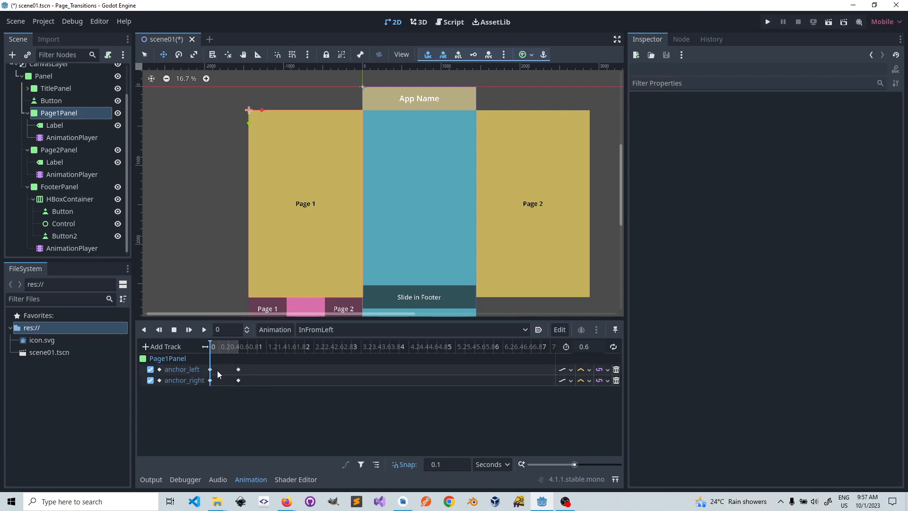
drag(272, 359, 185, 398)
click(265, 360)
drag(269, 365, 192, 395)
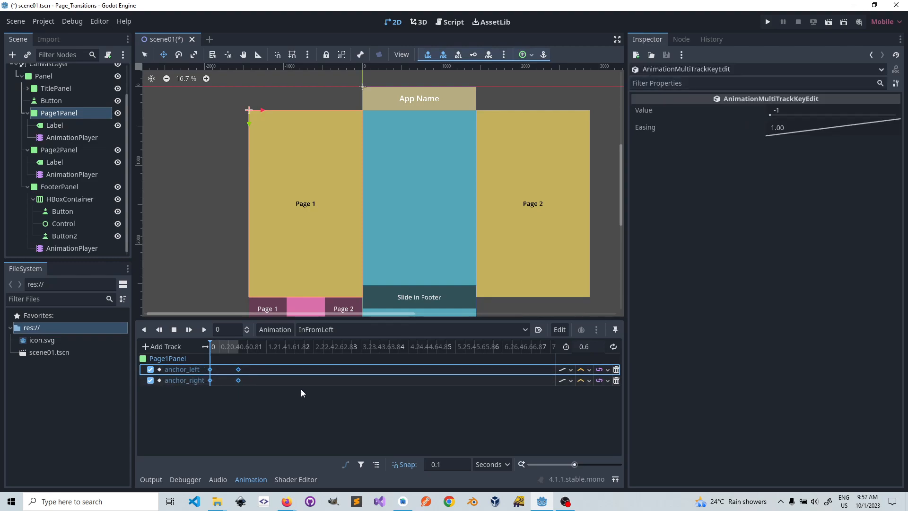
click(591, 382)
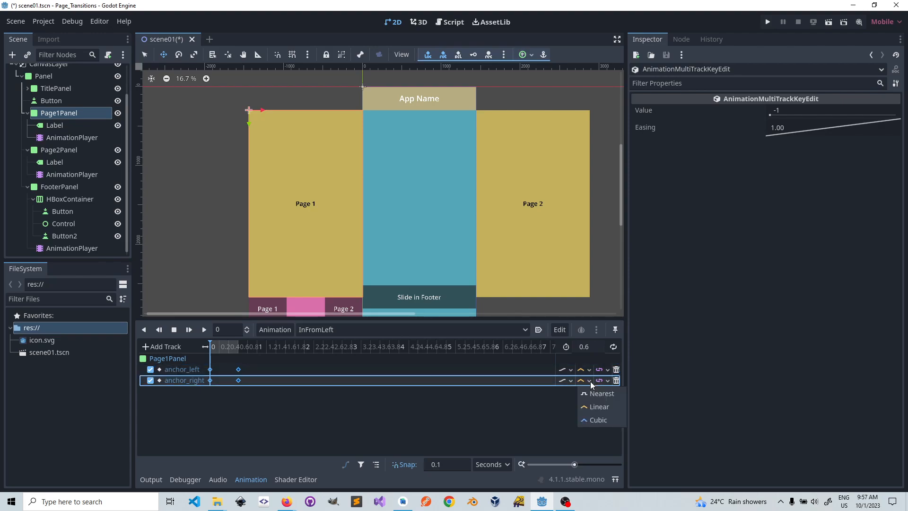
click(598, 420)
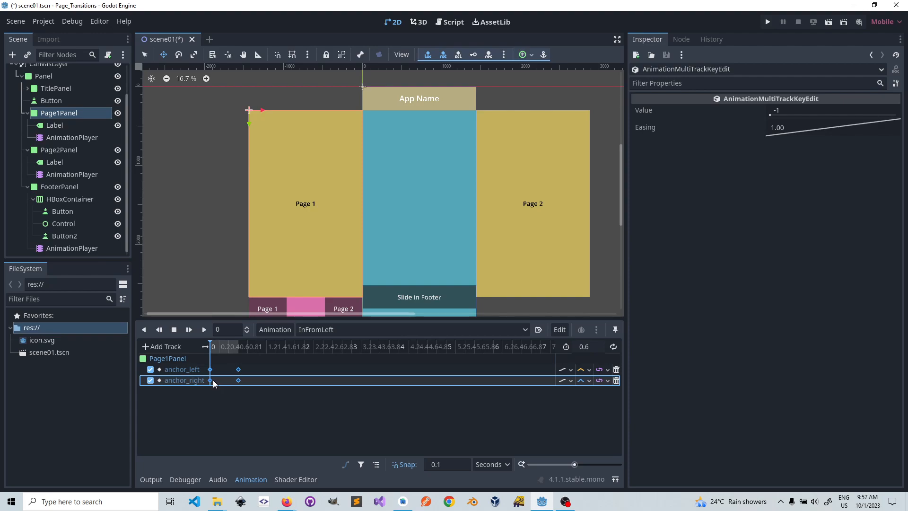
Step: Inspect the anchor_right keyframes at 0.6 and 0 seconds and the track's interpolation options
click(239, 381)
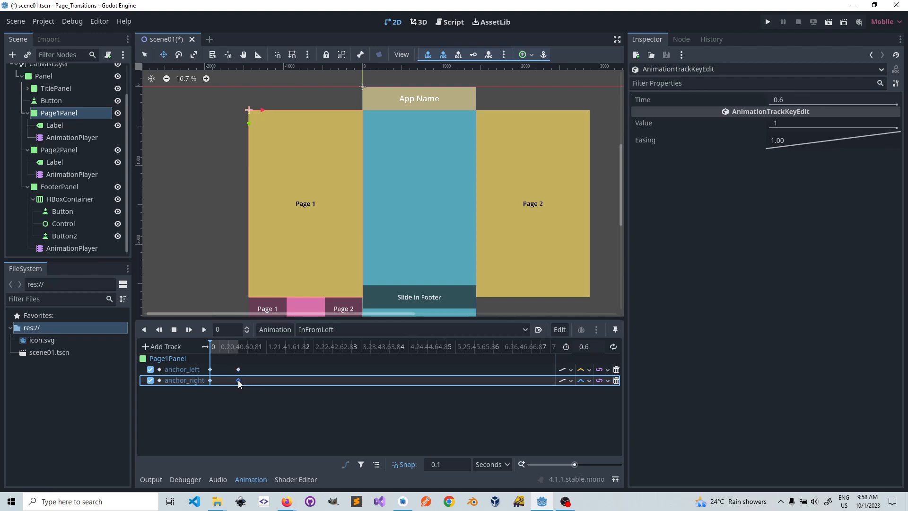
click(211, 380)
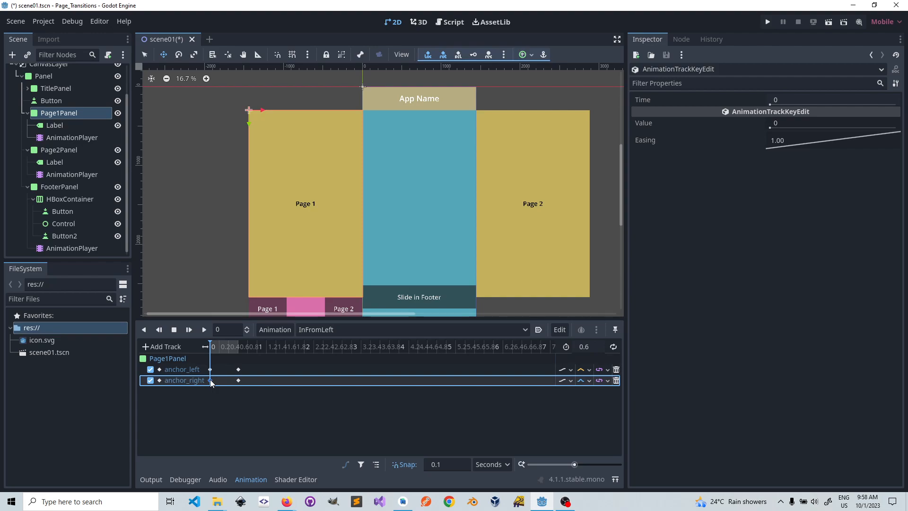
click(589, 381)
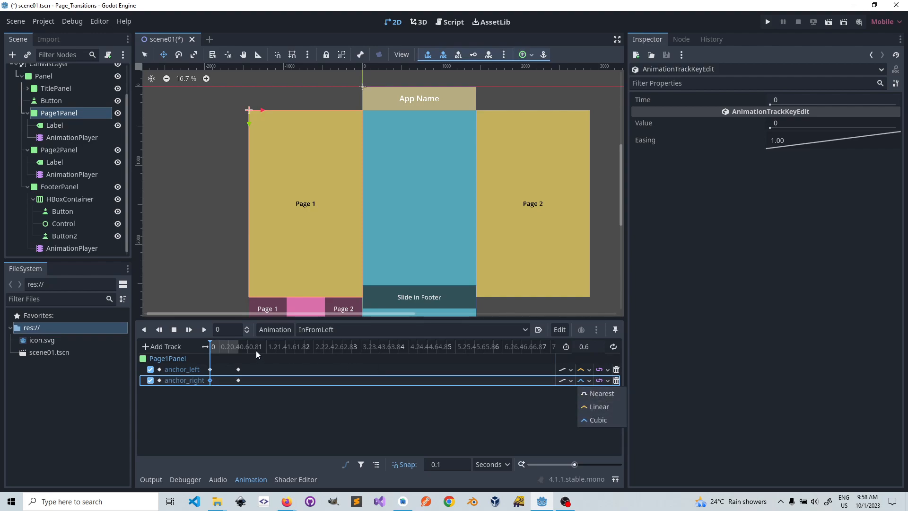
click(262, 364)
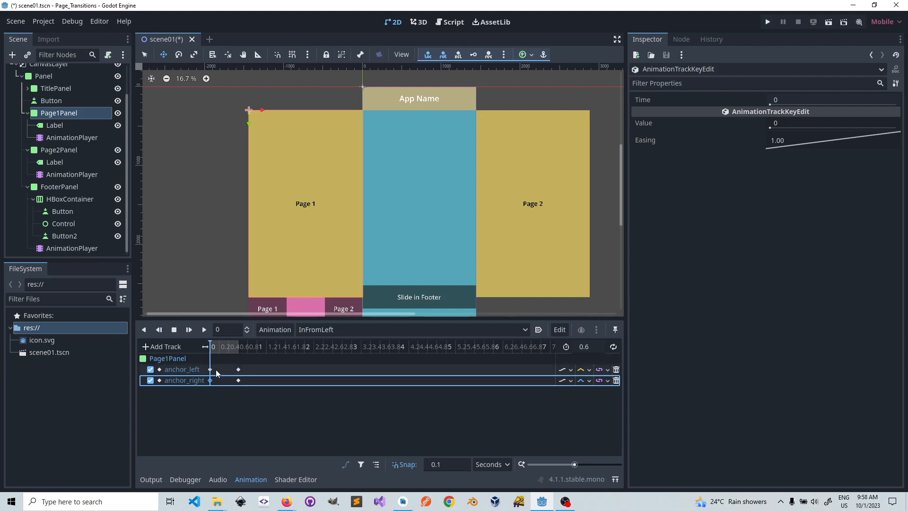
Step: Set the anchor_left track's interpolation to Cubic
drag(261, 363, 201, 371)
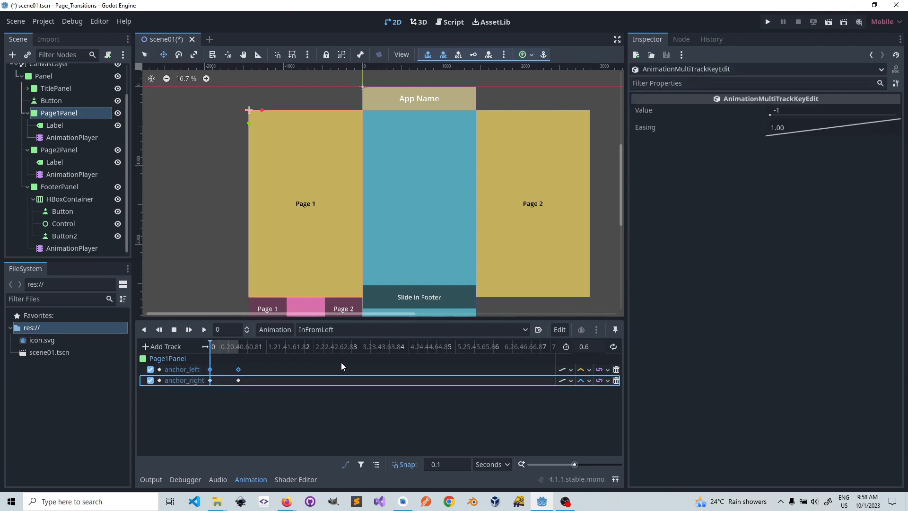
click(586, 370)
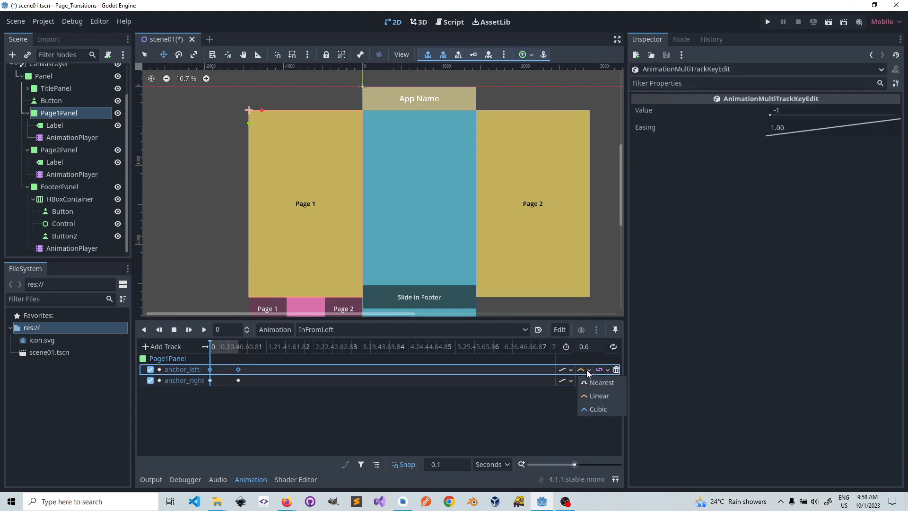
click(263, 391)
click(263, 368)
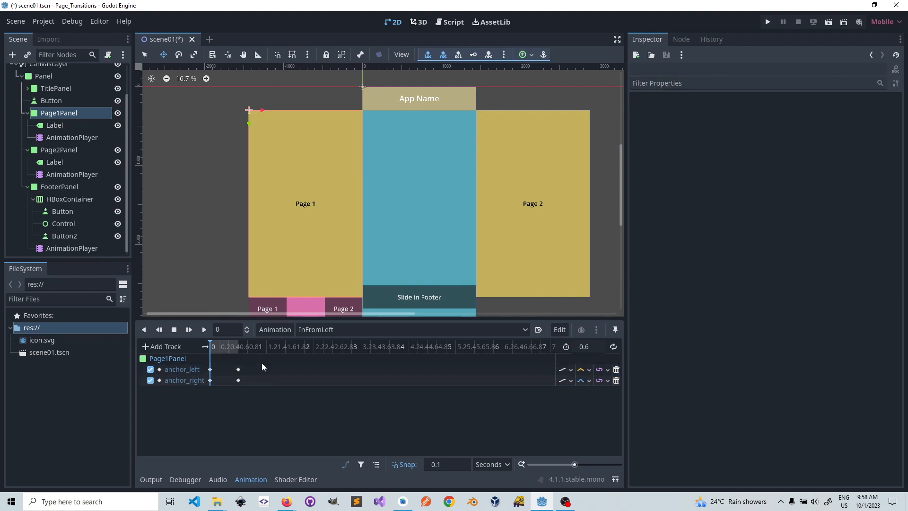
click(587, 369)
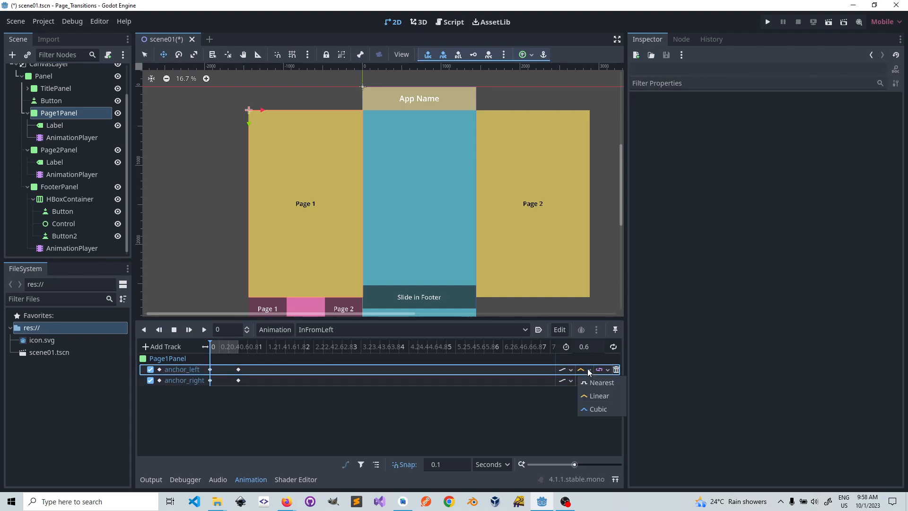
click(591, 408)
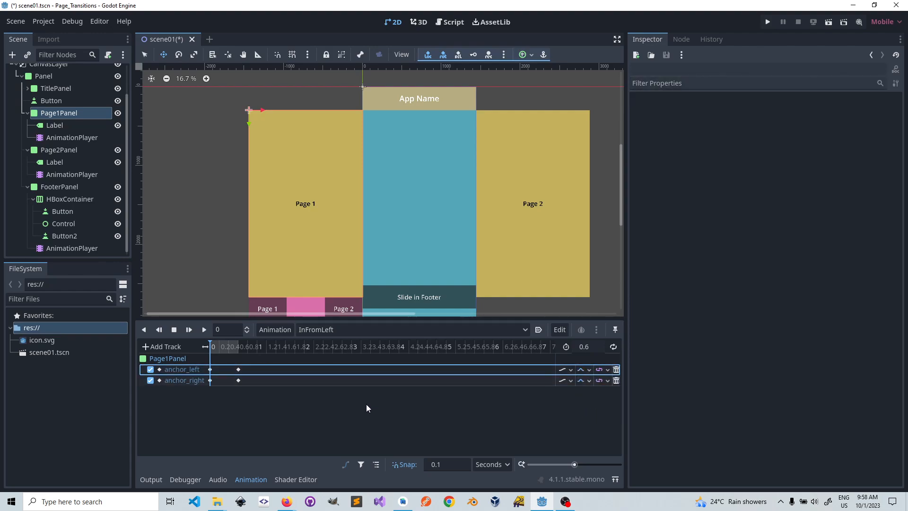
Step: Inspect the anchor_left keyframes at 0.6 and 0 seconds and review the track's interpolation options
click(239, 370)
click(211, 370)
click(228, 381)
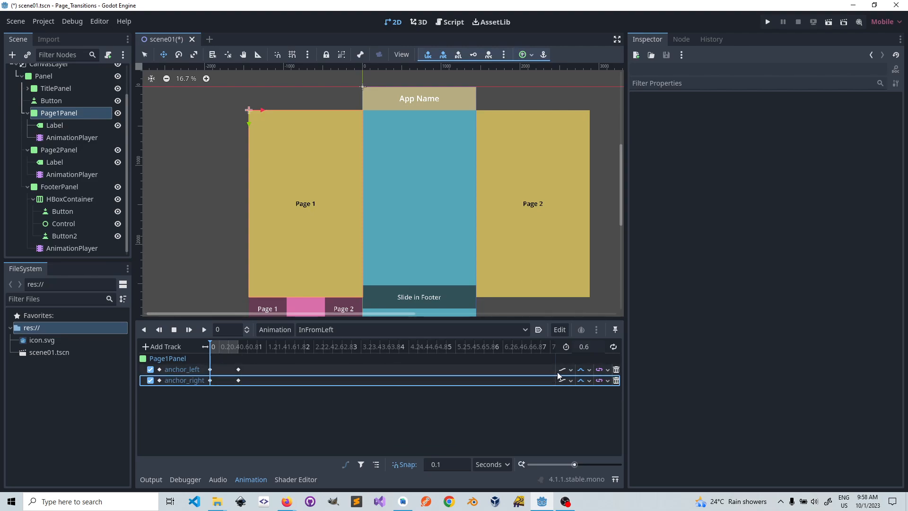
click(589, 370)
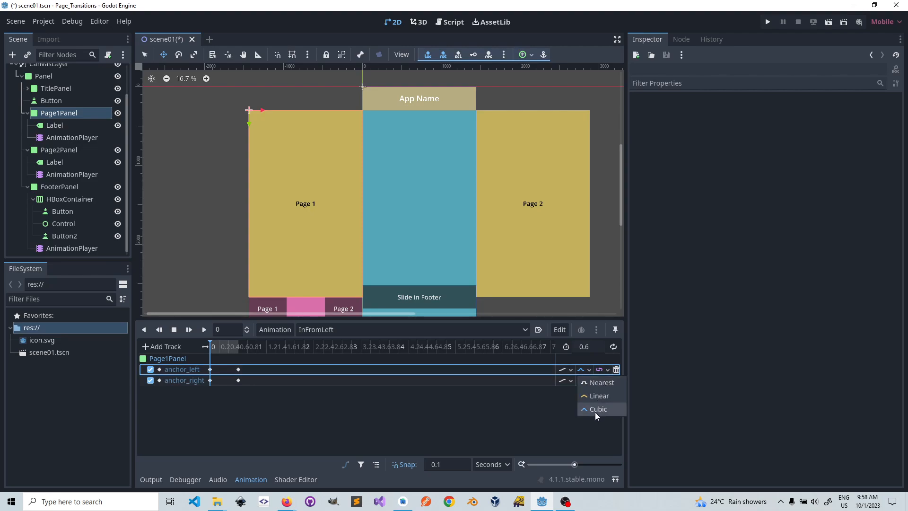
click(529, 419)
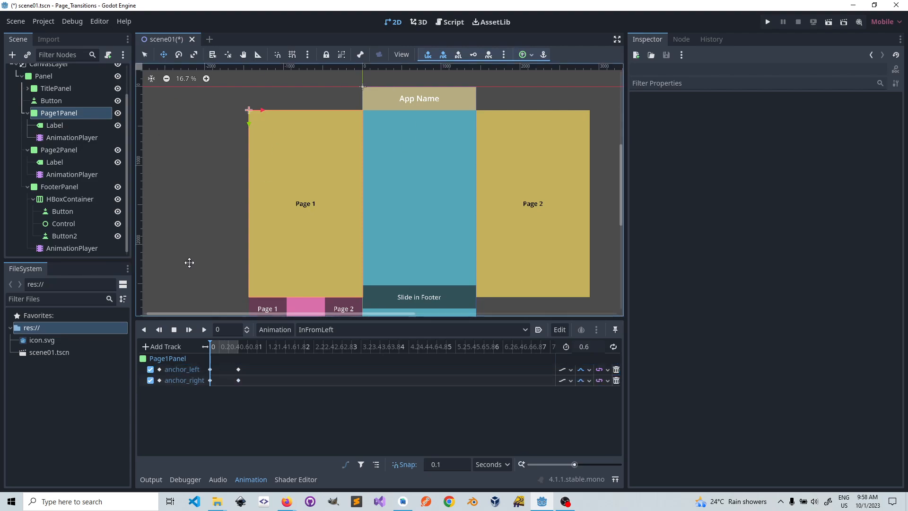
Step: Replay InFromLeft with the cubic interpolation, resetting playback to the start before the last run
click(204, 329)
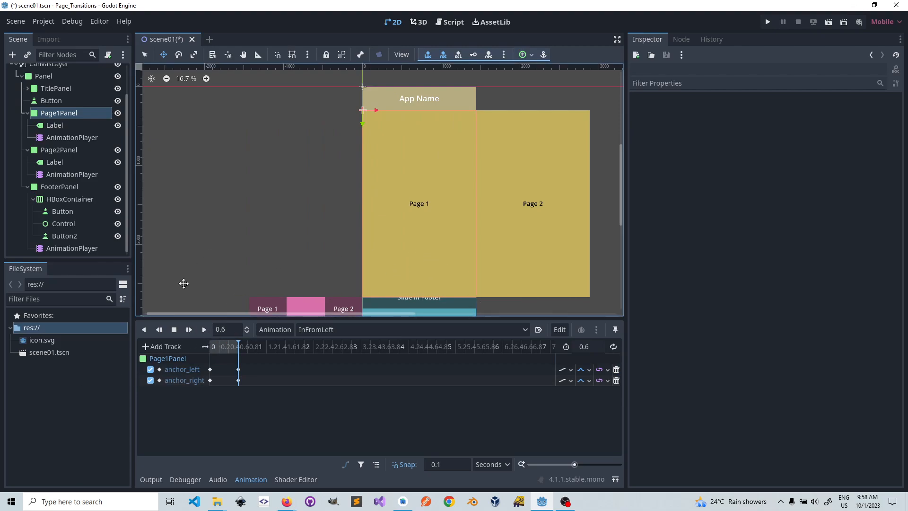
click(205, 329)
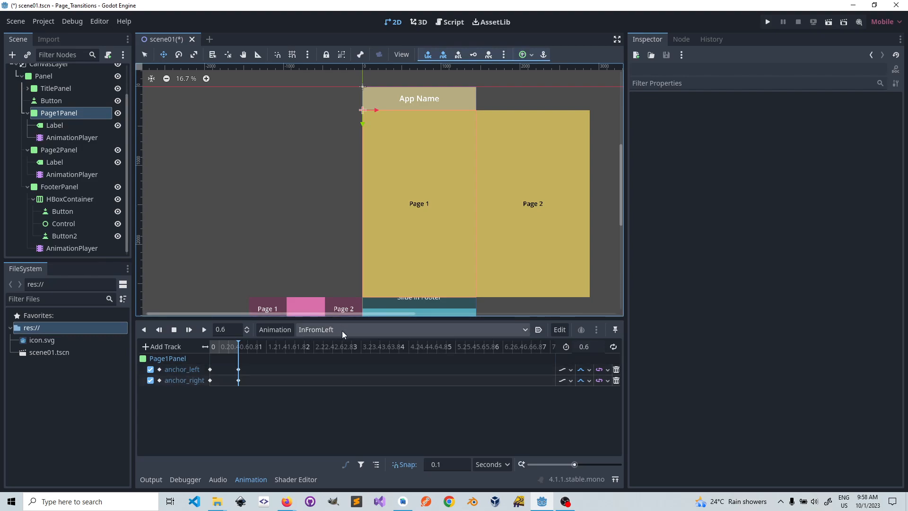
click(175, 330)
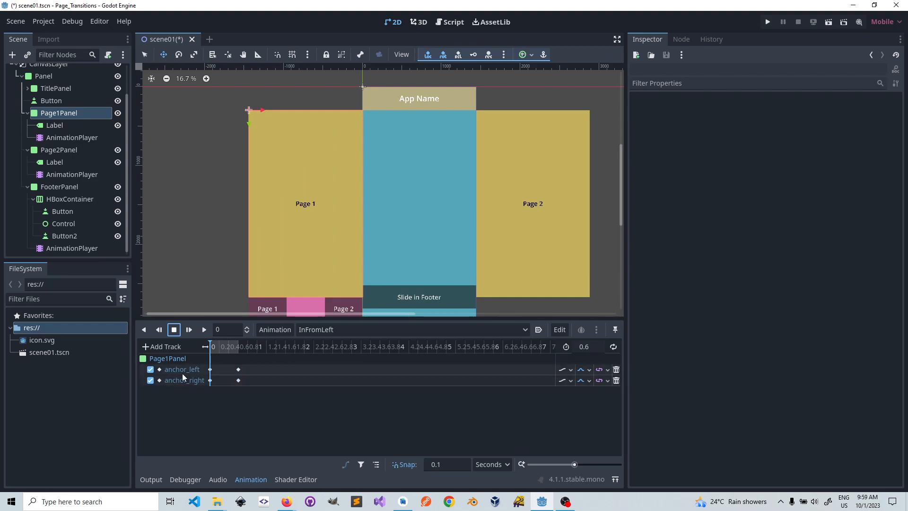
click(204, 330)
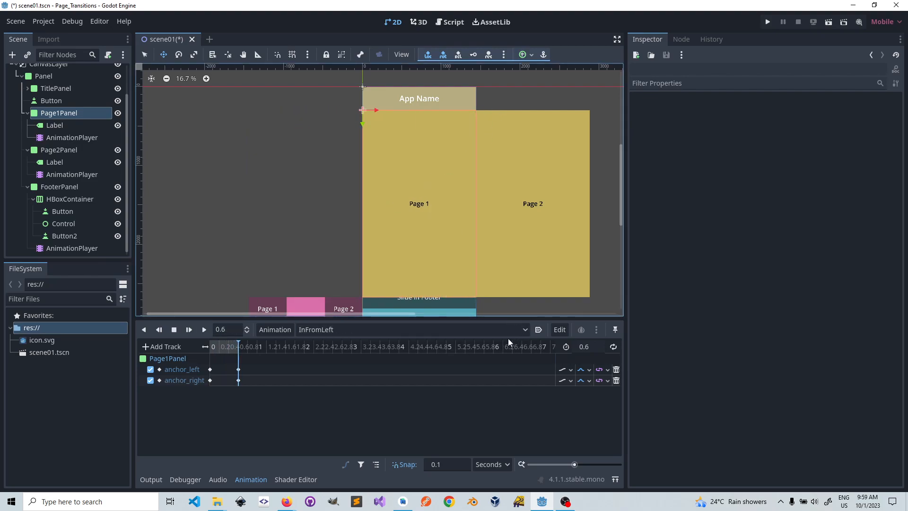
Step: Create a new animation named OutToLeft in Page1Panel's AnimationPlayer and display the list of animations
click(525, 330)
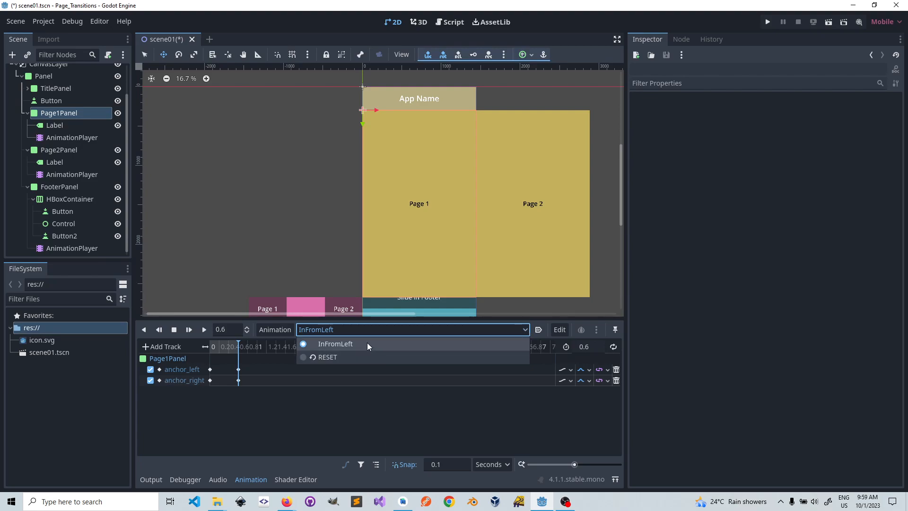
click(524, 331)
click(285, 331)
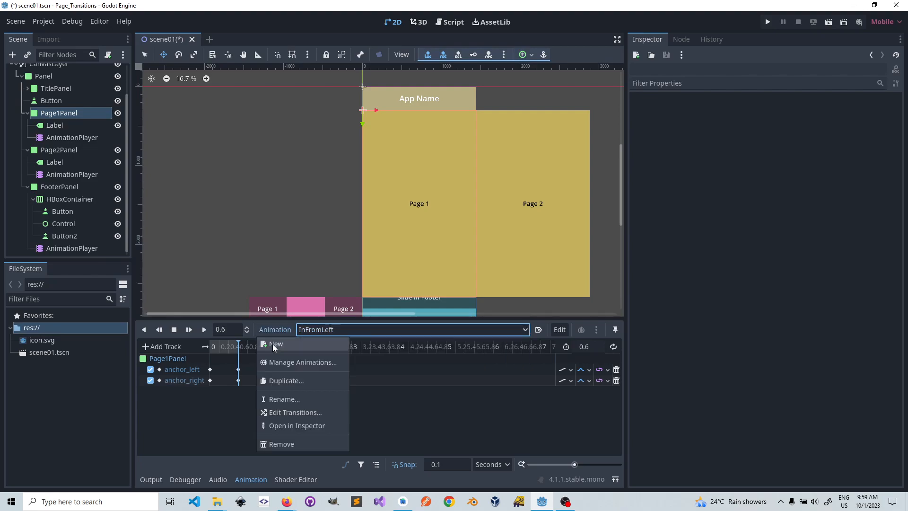
click(281, 344)
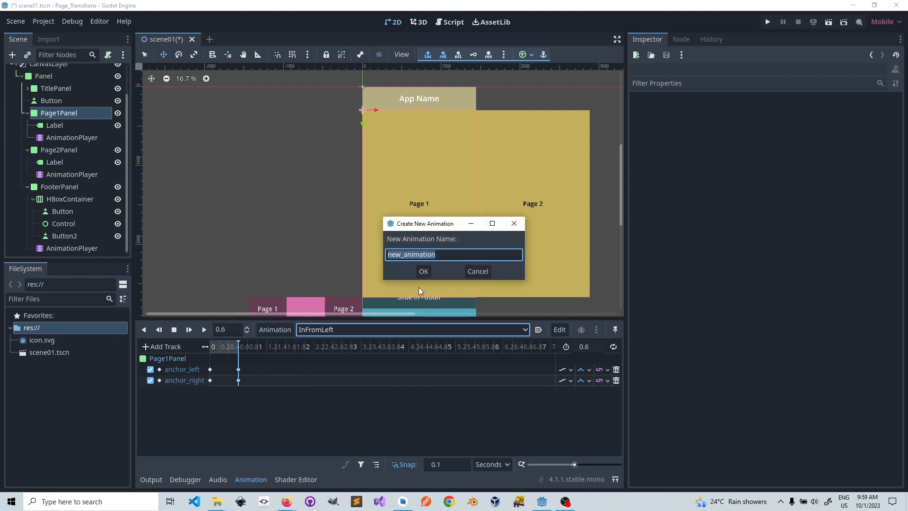
text(OutToLeft)
click(425, 273)
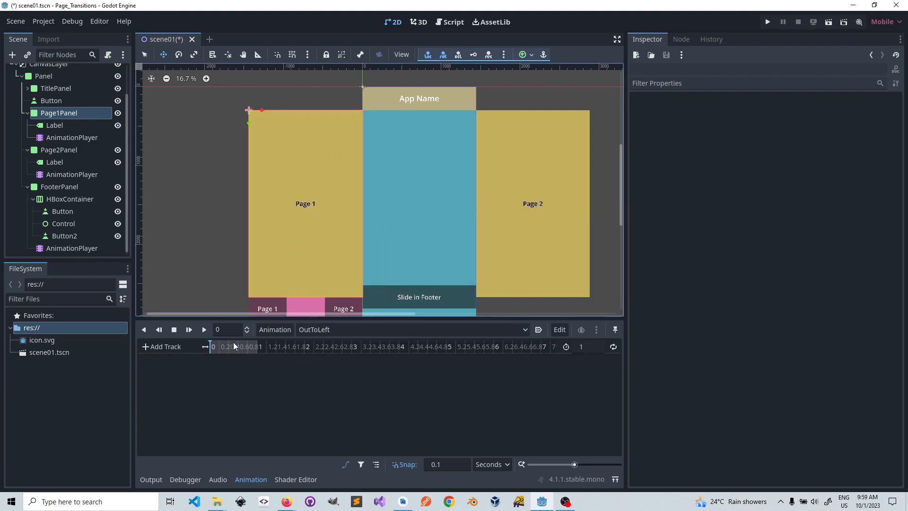
click(492, 329)
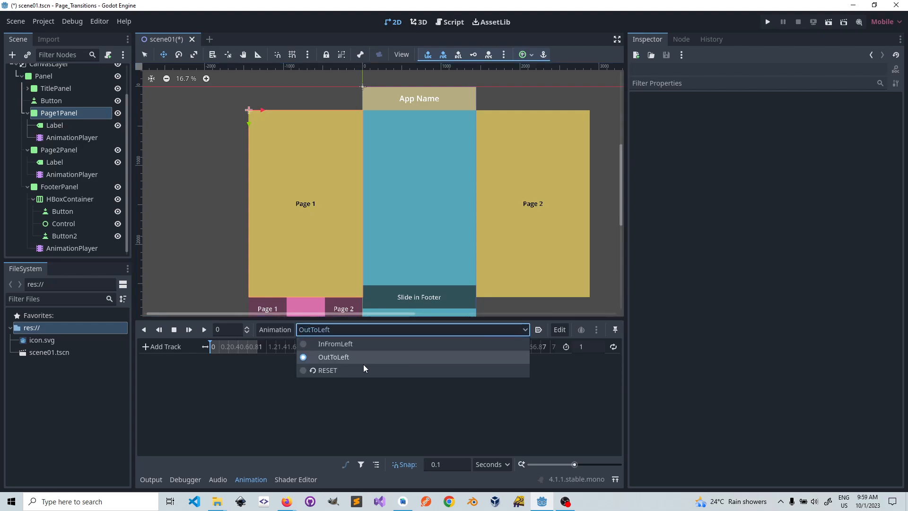
Step: Copy the anchor_left and anchor_right tracks from the InFromLeft animation
click(345, 345)
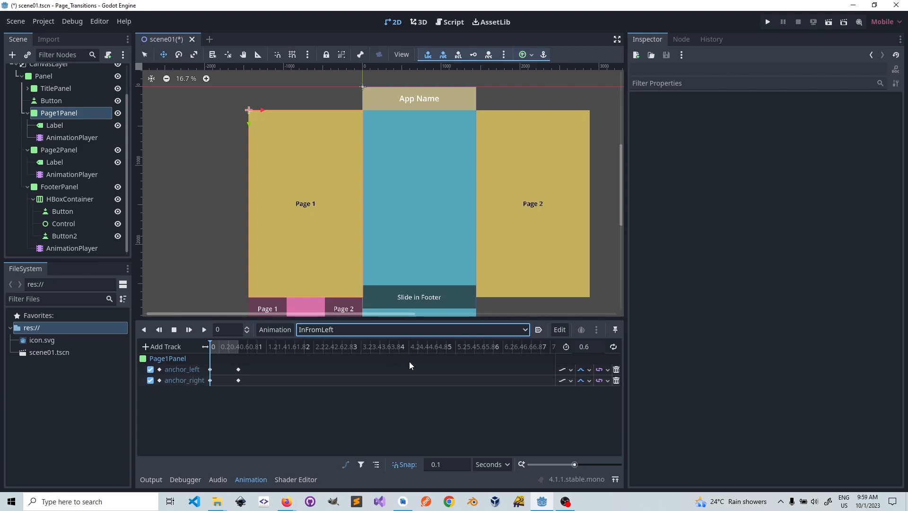
click(559, 328)
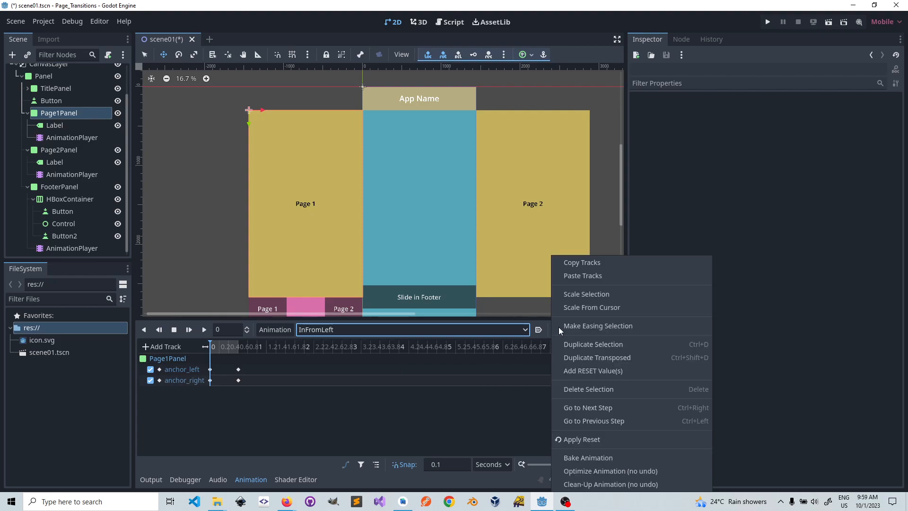
click(584, 263)
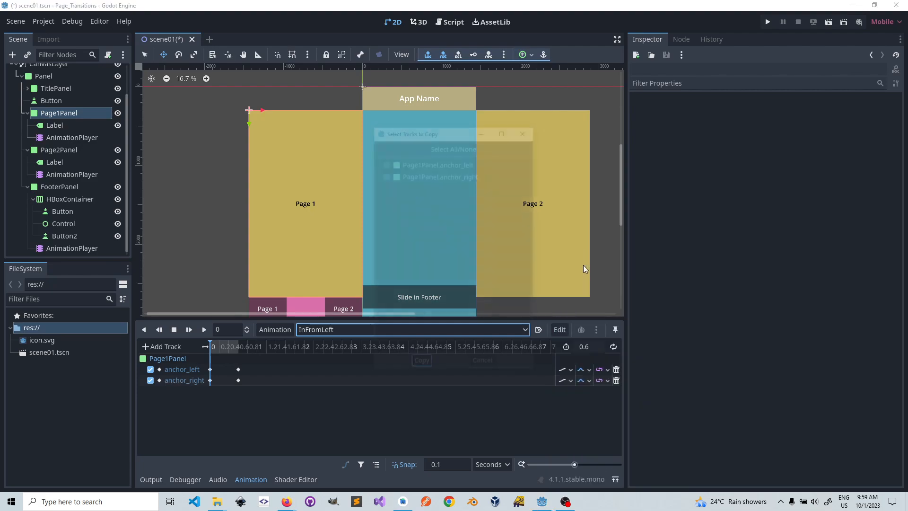
click(385, 162)
click(384, 175)
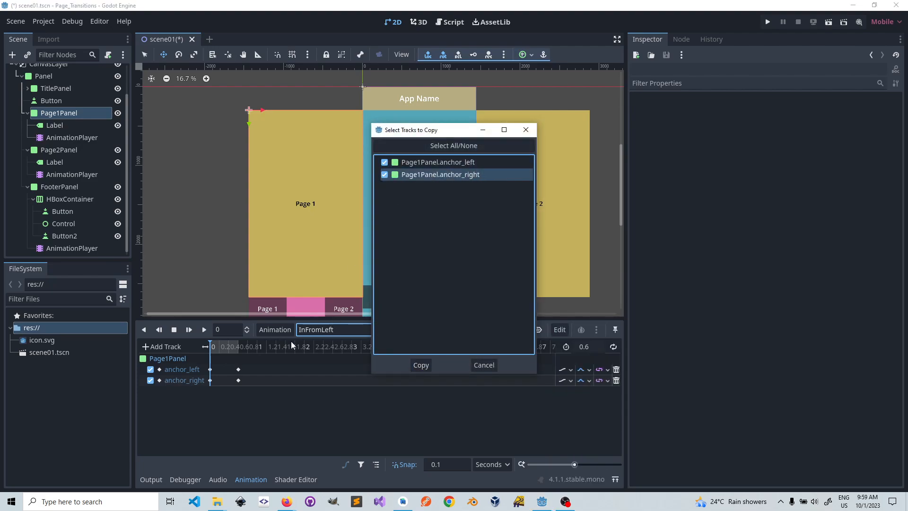
click(424, 367)
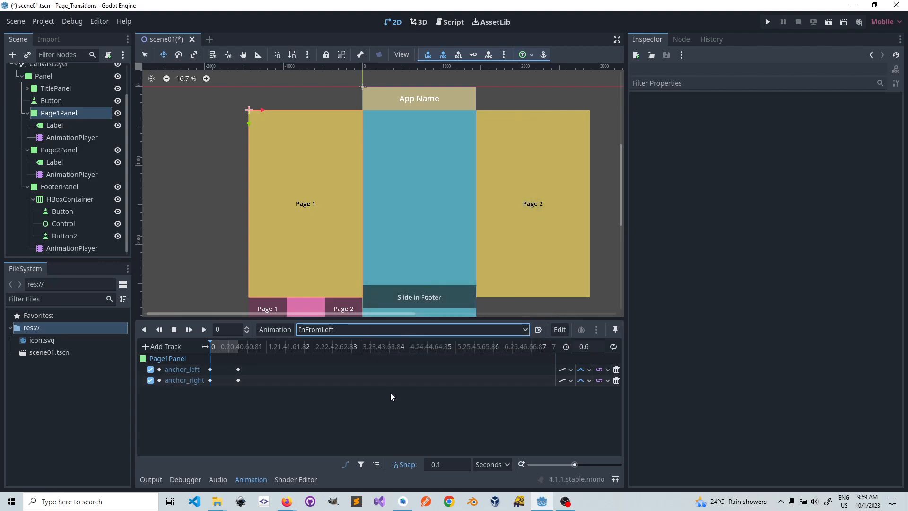
Step: Paste the copied anchor tracks into the OutToLeft animation
click(501, 330)
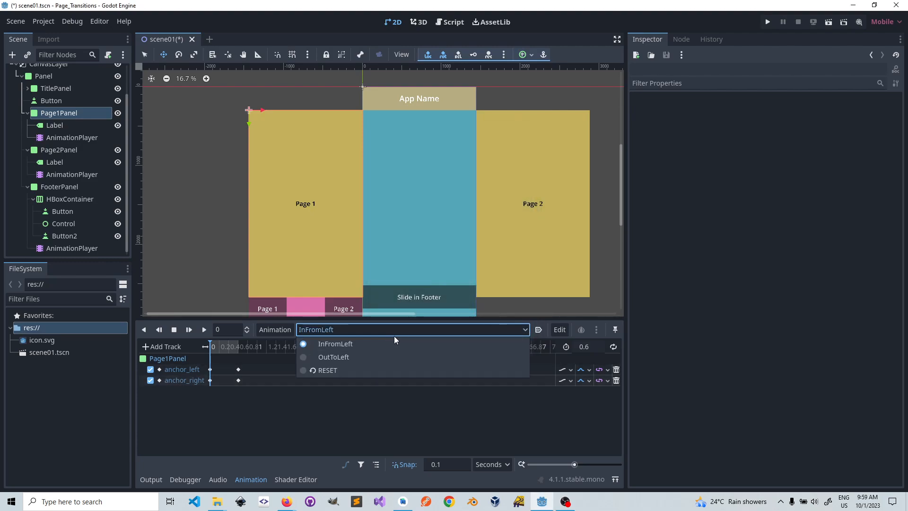
click(337, 357)
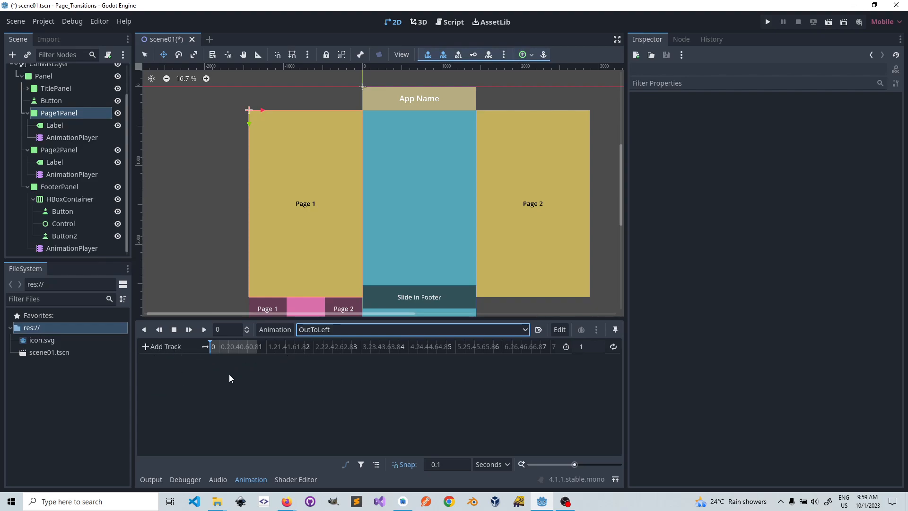
click(561, 331)
click(574, 276)
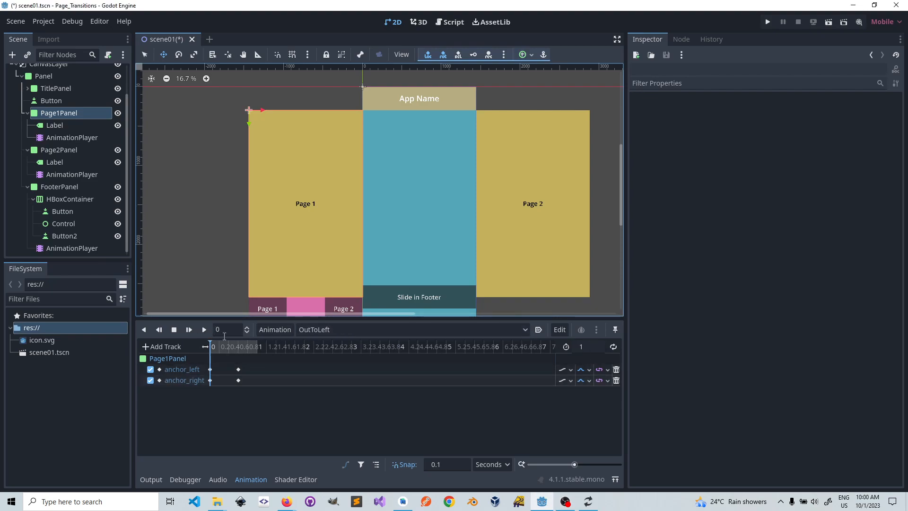
Step: Play OutToLeft once and set its length to 0.6 seconds
click(205, 330)
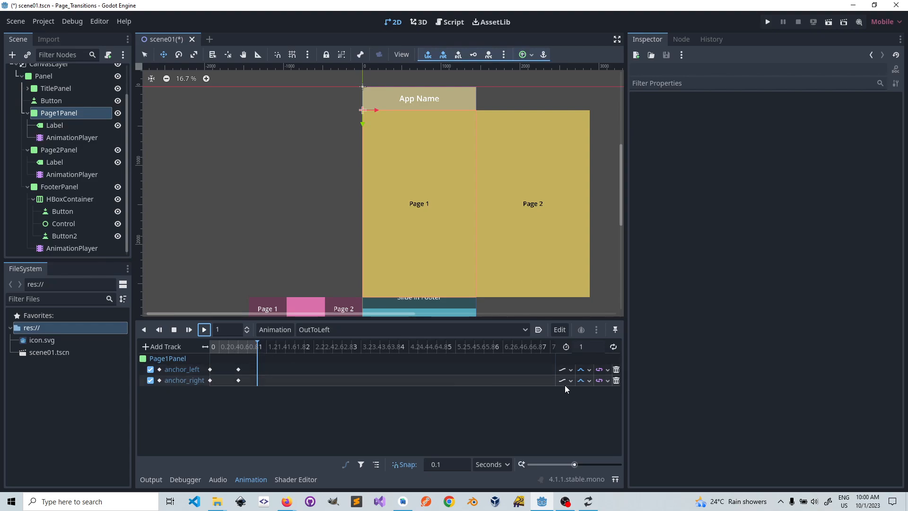
click(586, 347)
text(.6)
key(Return)
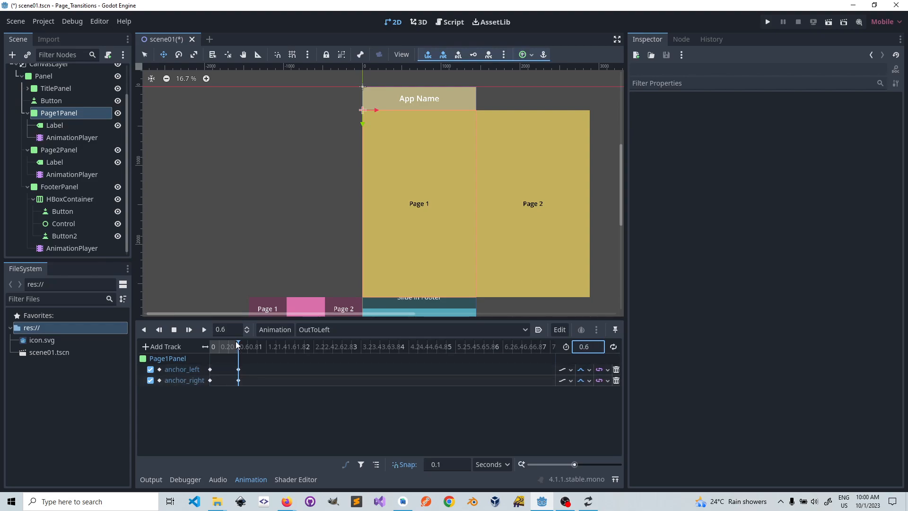
Step: Reverse OutToLeft by swapping both anchor tracks' keyframes at 0 and 0.6 seconds, and scrub through the motion
mouse_move(239, 348)
mouse_down()
mouse_move(212, 348)
mouse_move(241, 350)
mouse_move(229, 349)
mouse_up()
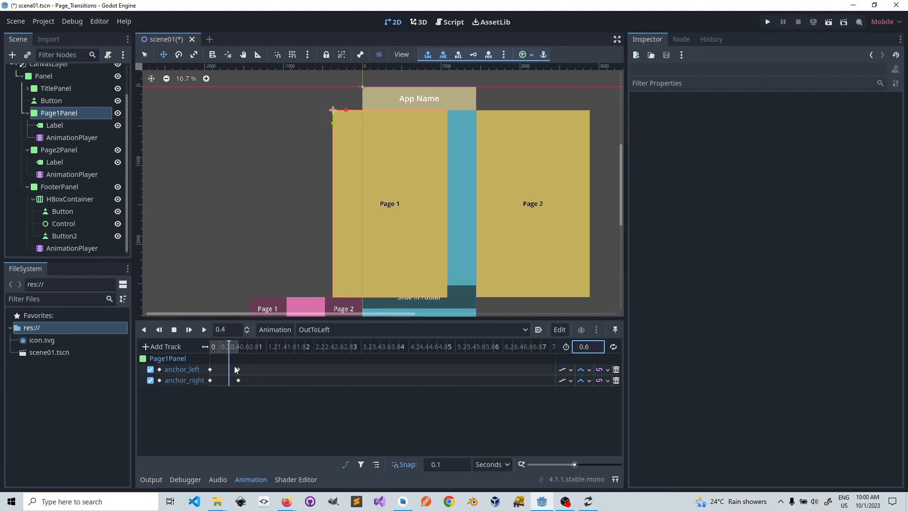
drag(231, 364, 250, 387)
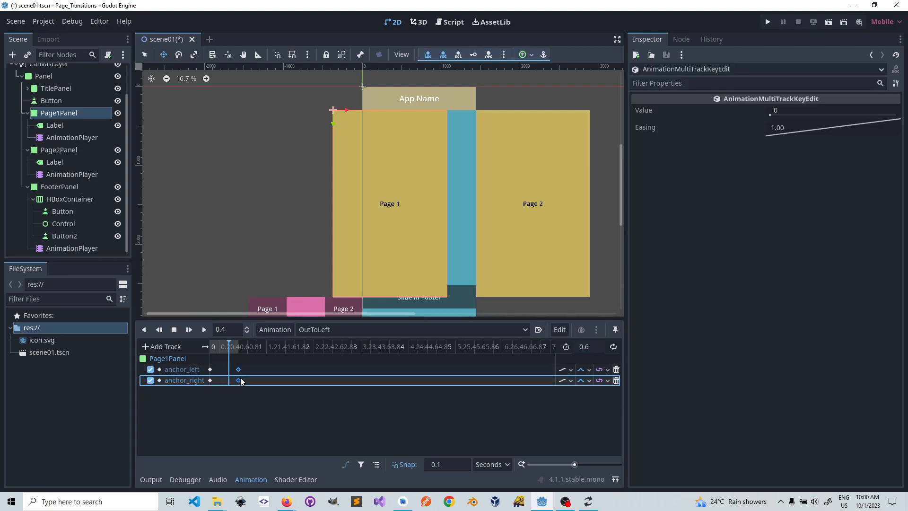
drag(239, 368, 211, 372)
click(219, 363)
click(242, 353)
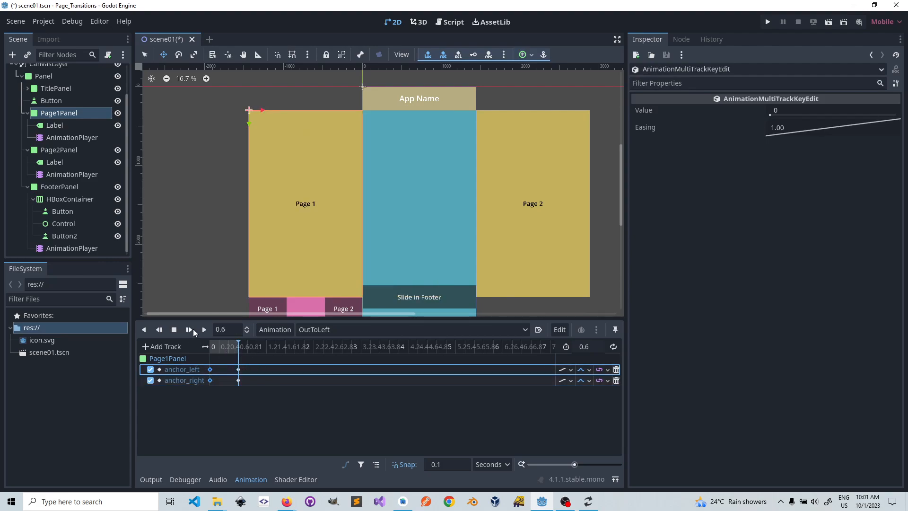
Step: Preview Page1Panel's slide animations by playing OutToLeft, InFromLeft and OutToLeft again
click(174, 330)
click(204, 330)
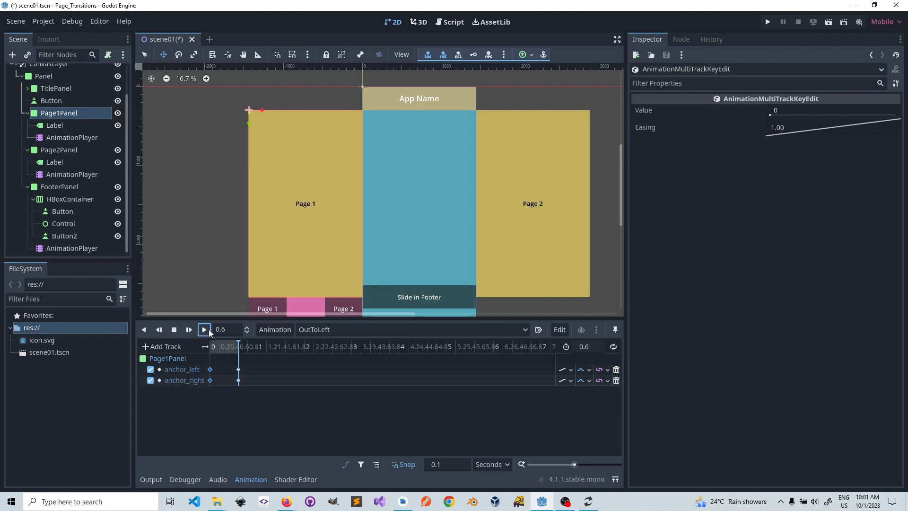
click(206, 329)
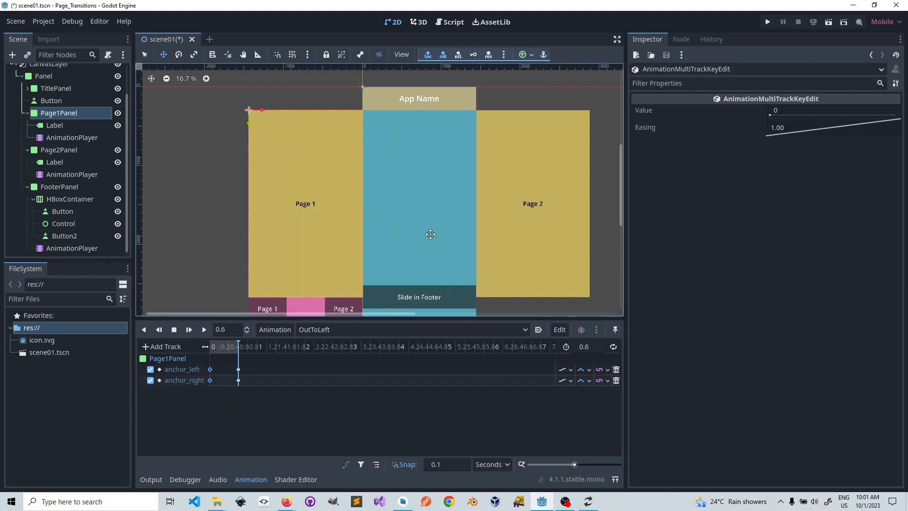
click(486, 329)
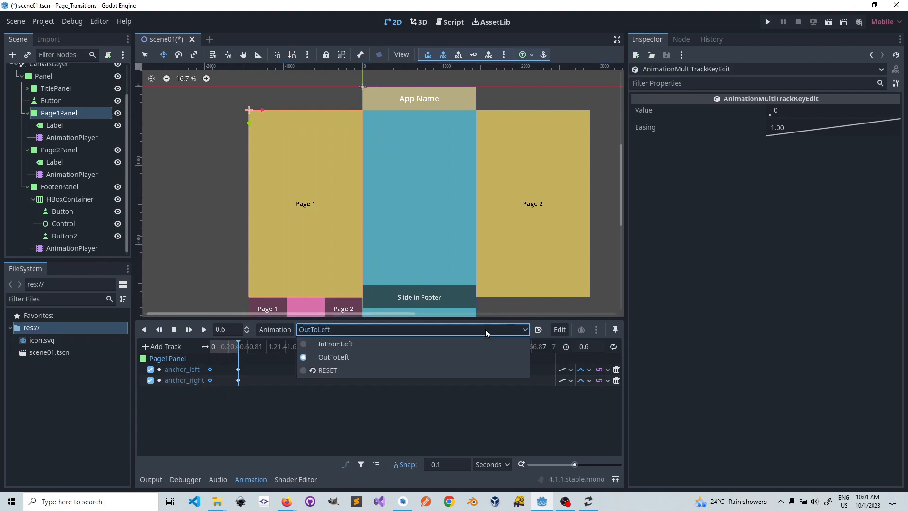
click(368, 345)
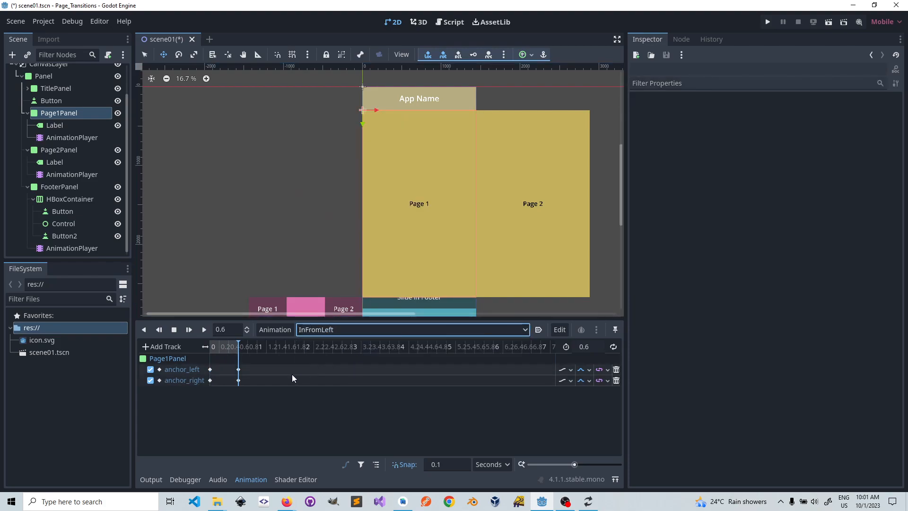
click(204, 330)
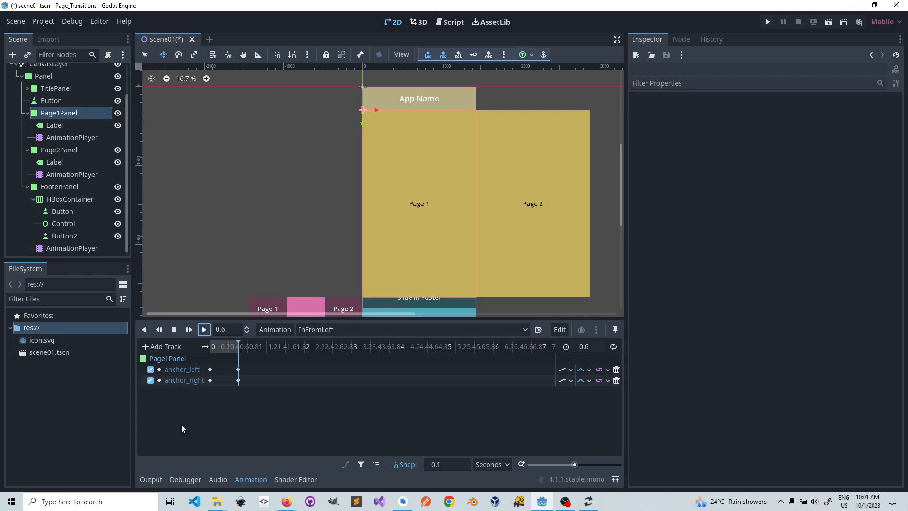
click(443, 329)
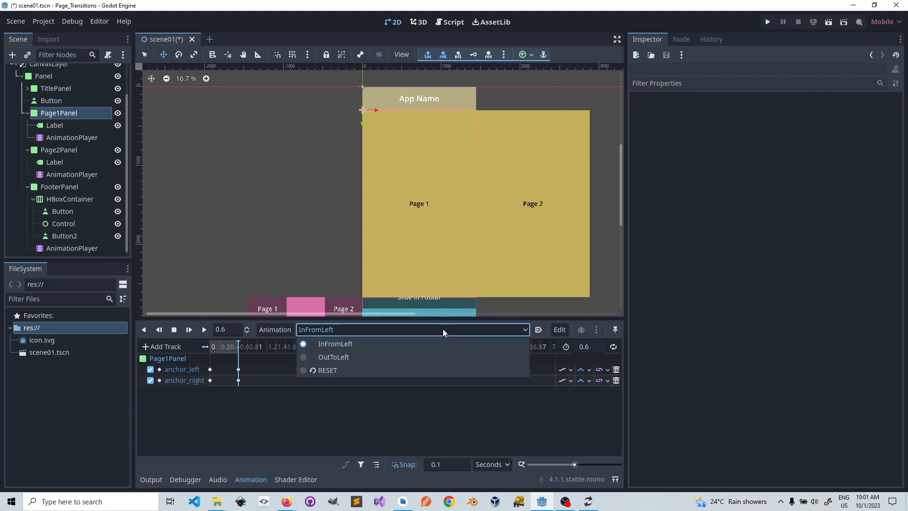
click(353, 357)
click(205, 329)
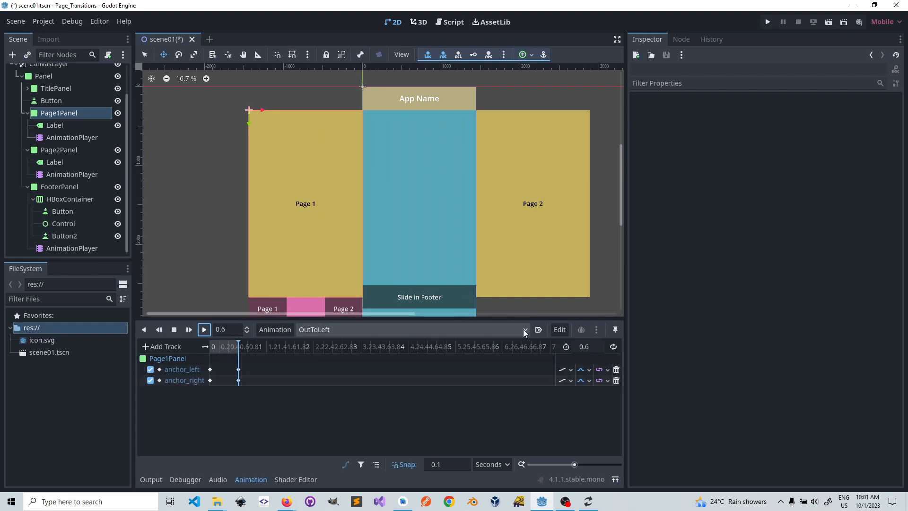
Step: Create a new animation named InFromRight in Page1Panel's AnimationPlayer
click(282, 329)
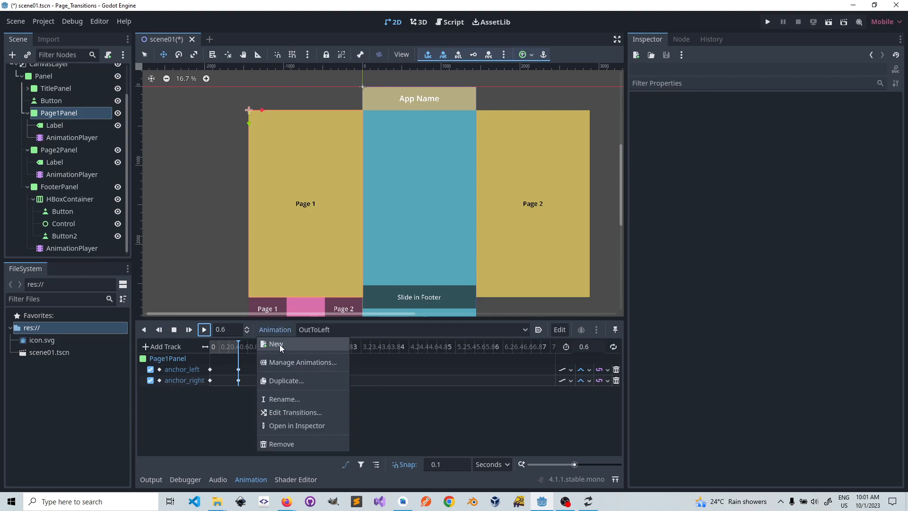
click(280, 343)
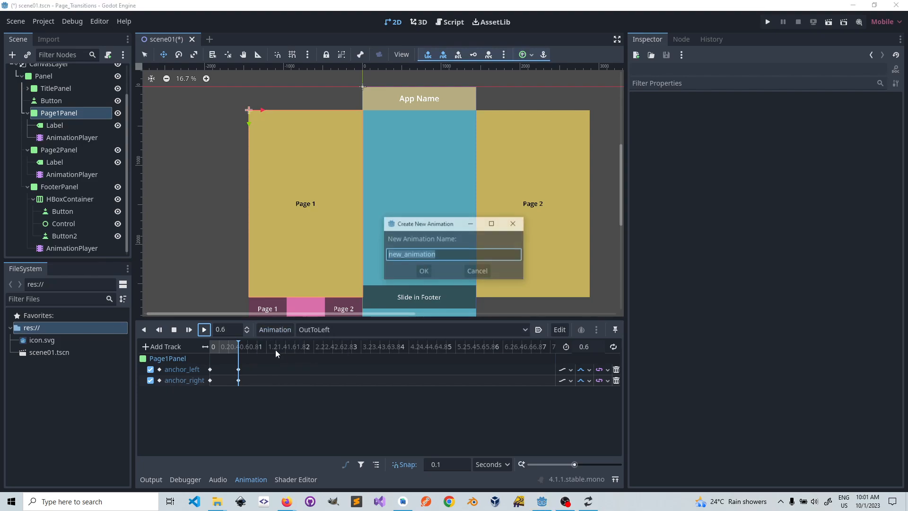
text(In)
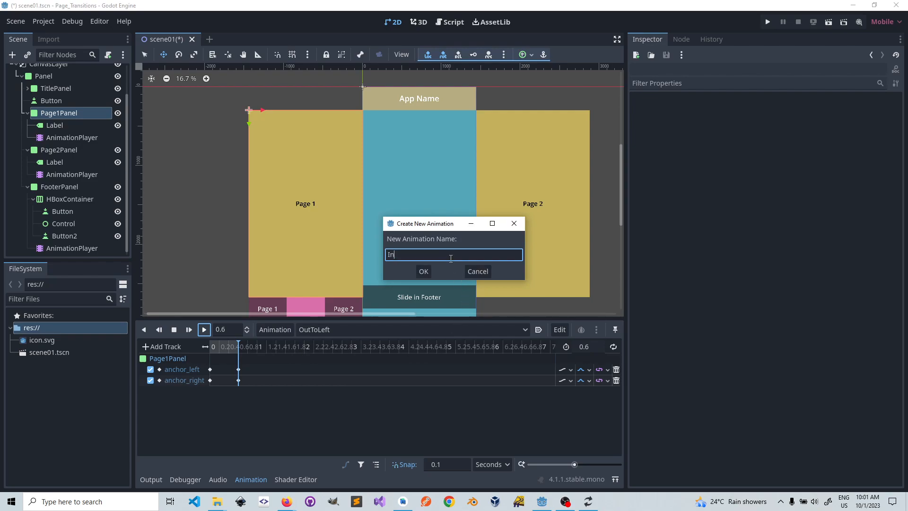
text(FromRight)
click(424, 270)
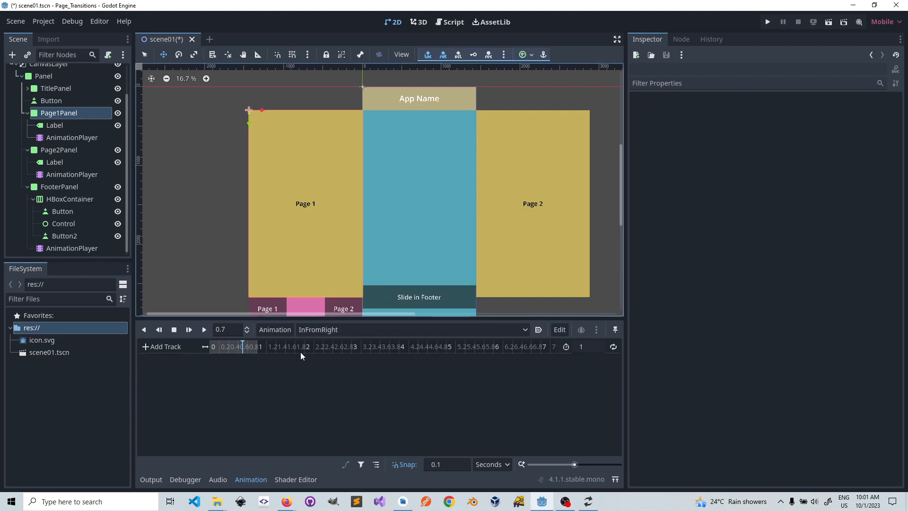
Step: Set InFromRight's length to 0.6 seconds and paste the copied anchor tracks into it
click(587, 347)
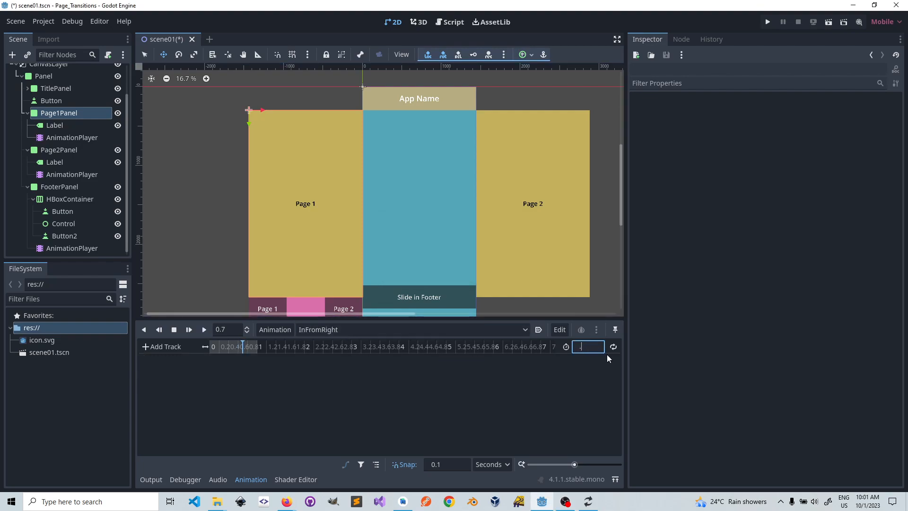
text(.6)
key(Return)
click(559, 329)
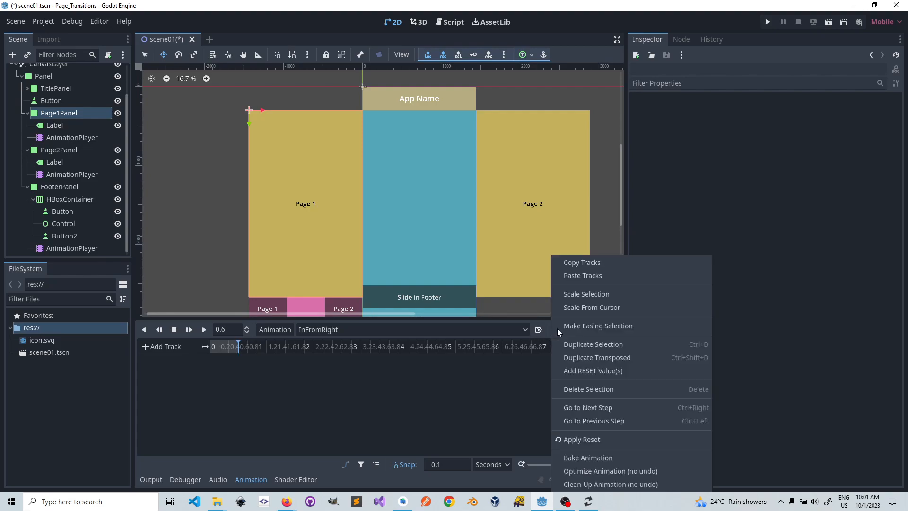
click(572, 278)
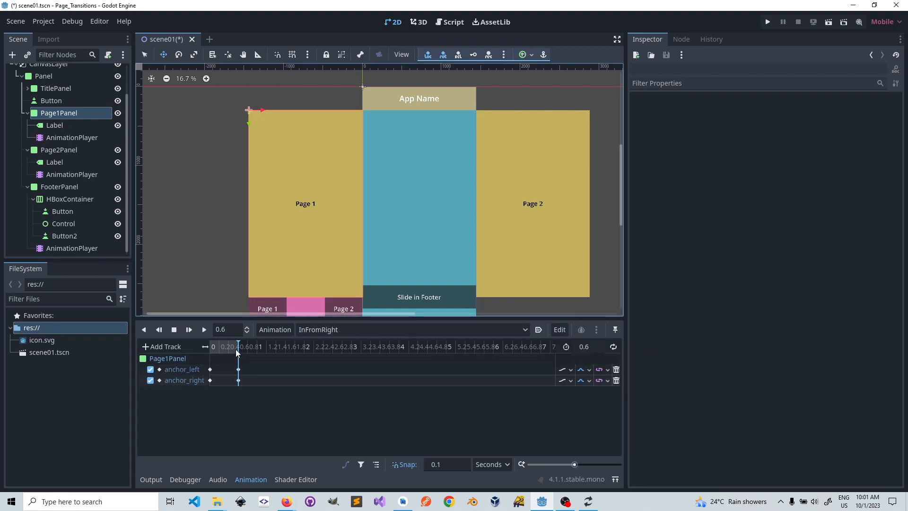
Step: Set Page1Panel's left and right anchors to 2 and key both at 0 seconds in InFromRight
drag(237, 349, 214, 357)
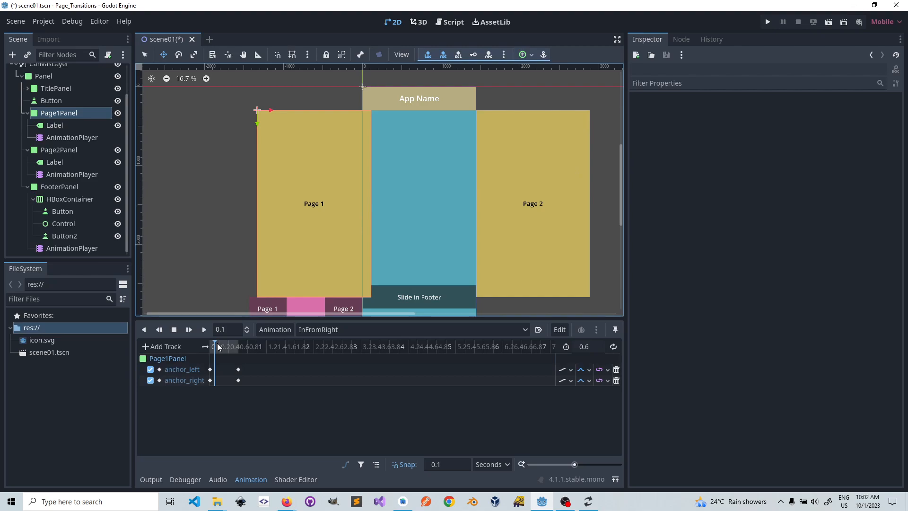
drag(215, 347, 210, 347)
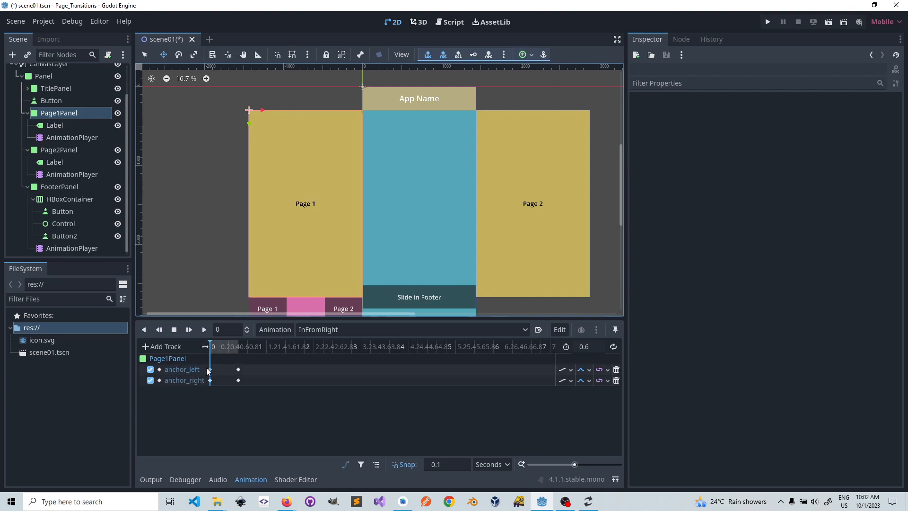
click(49, 112)
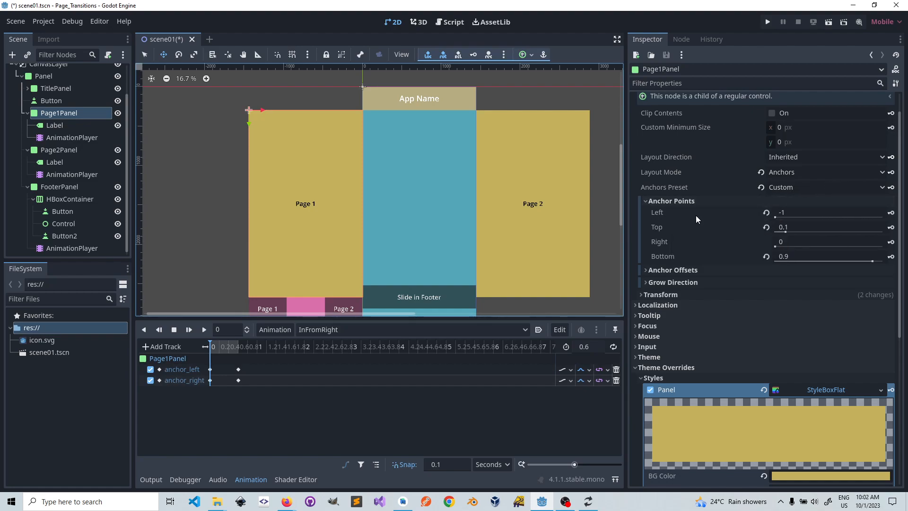
click(791, 213)
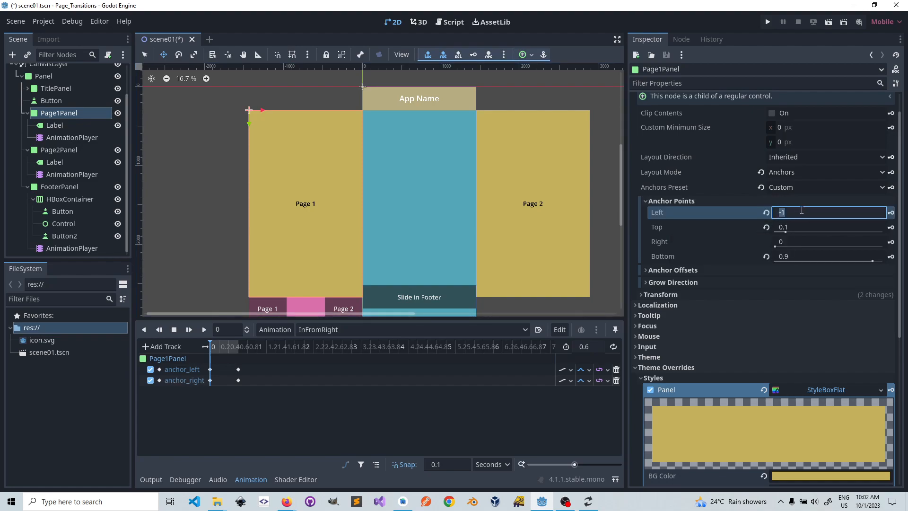
text(2)
key(Return)
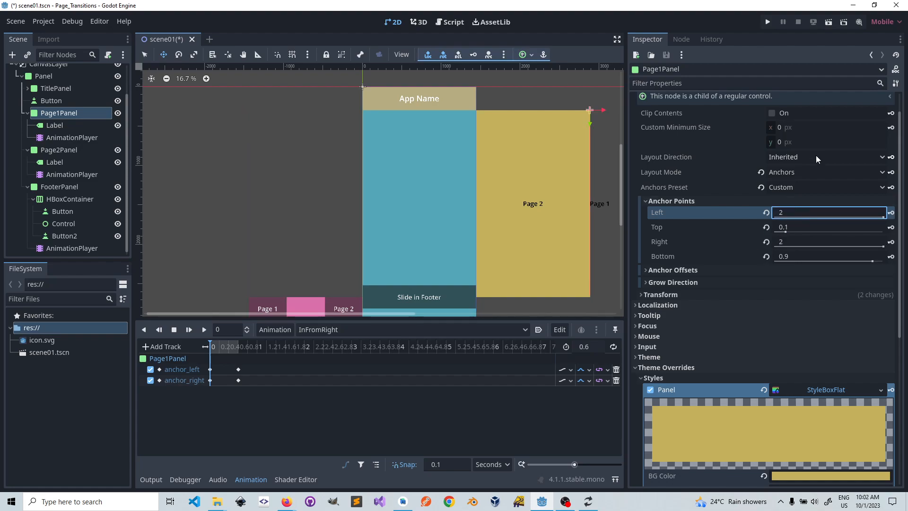
click(893, 214)
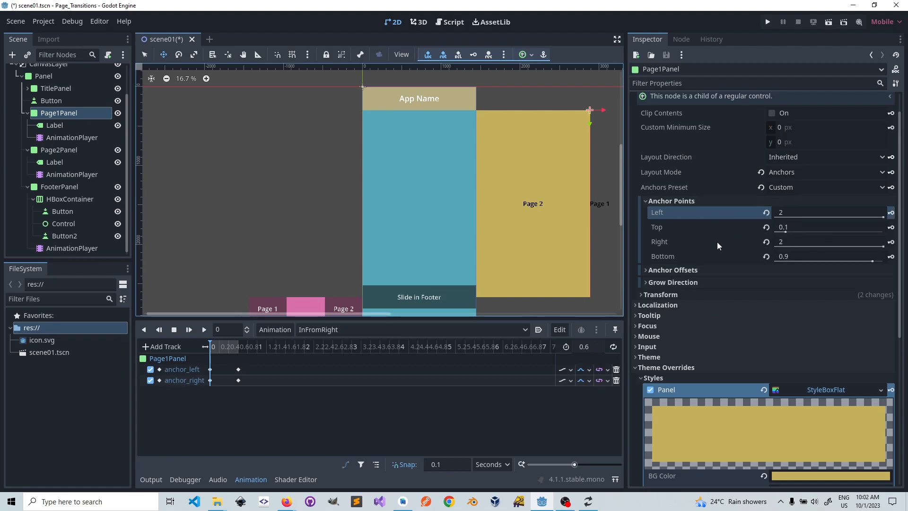
click(891, 246)
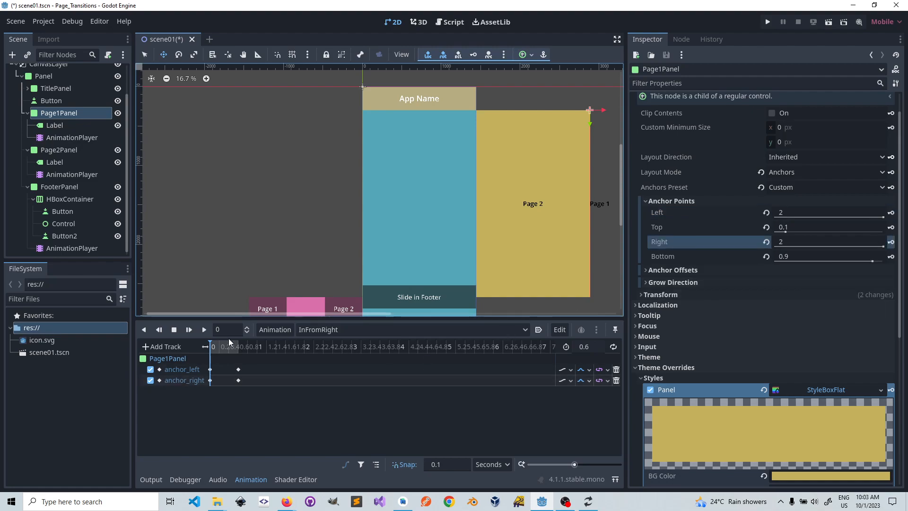
click(215, 347)
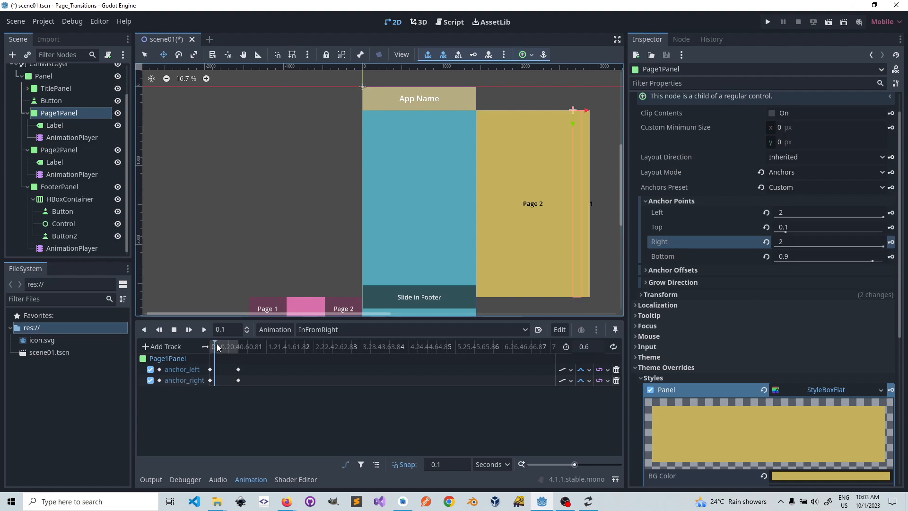
Step: Scrub InFromRight to 0.6 seconds and play it repeatedly to preview Page1Panel sliding in
drag(213, 345, 240, 348)
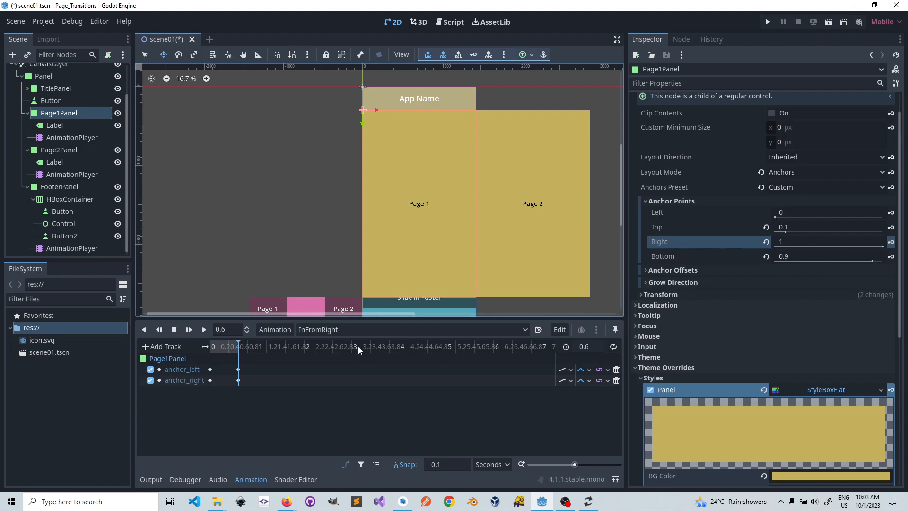
click(204, 330)
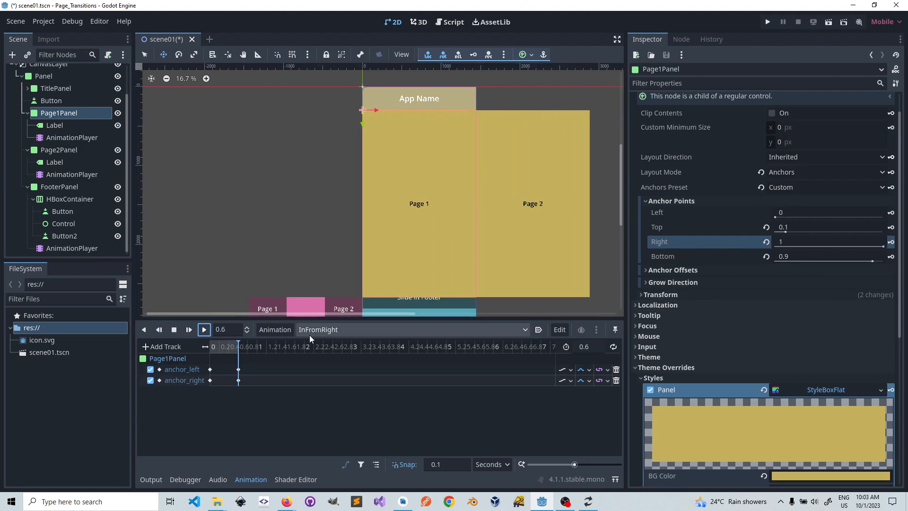
click(204, 329)
click(204, 329)
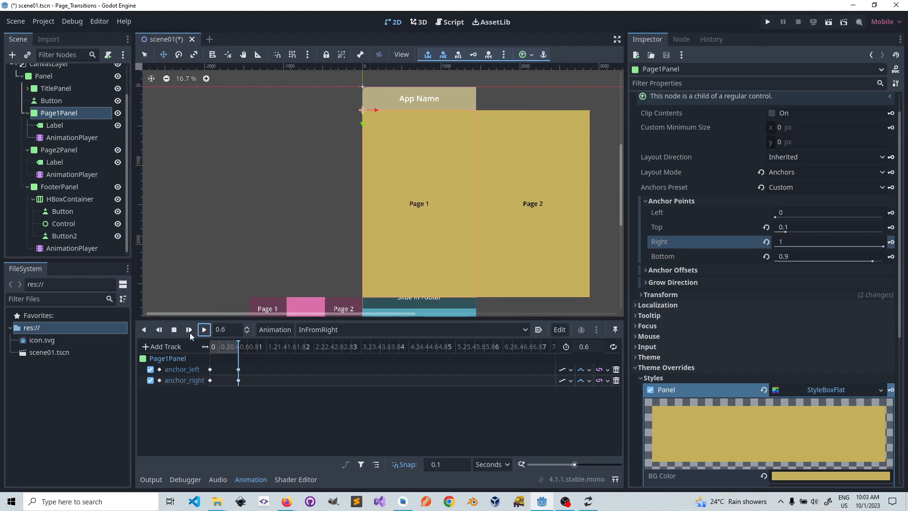
click(526, 329)
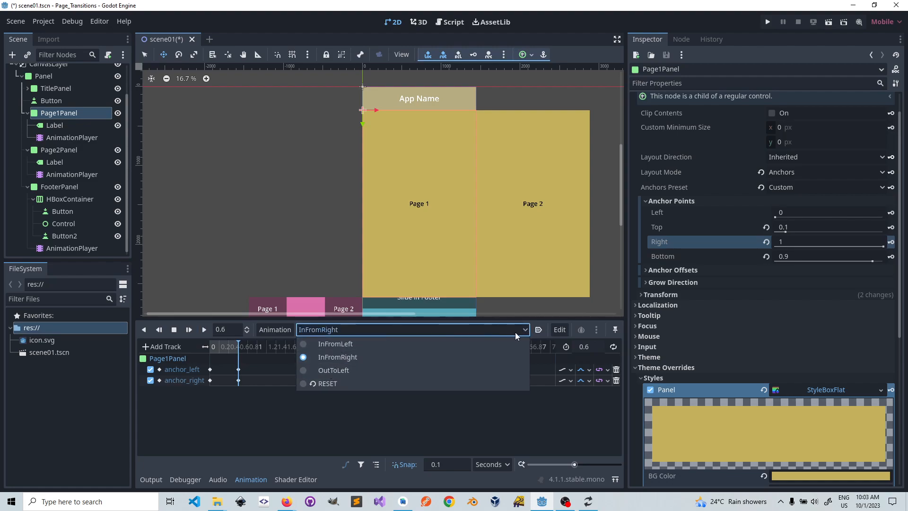
click(528, 329)
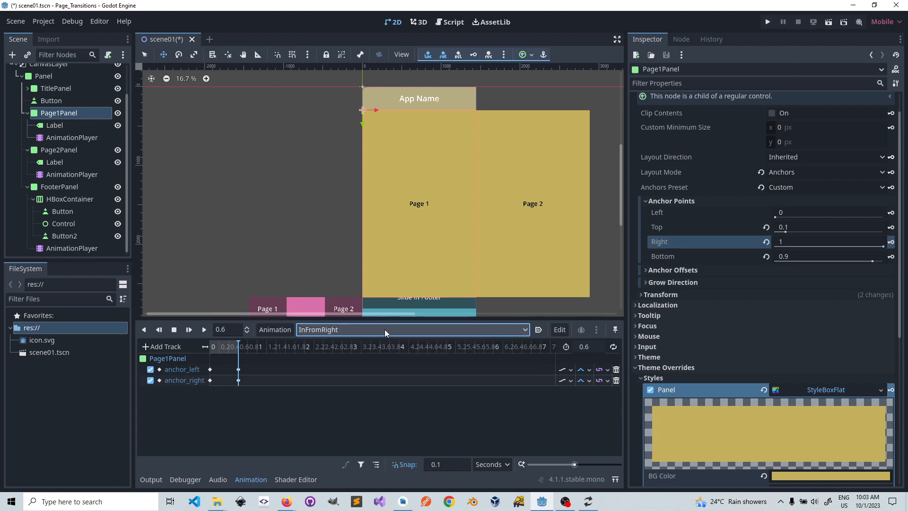
Step: Create a new animation named OutToRight for Page1Panel and set its length to 0.6 seconds
click(287, 329)
click(283, 345)
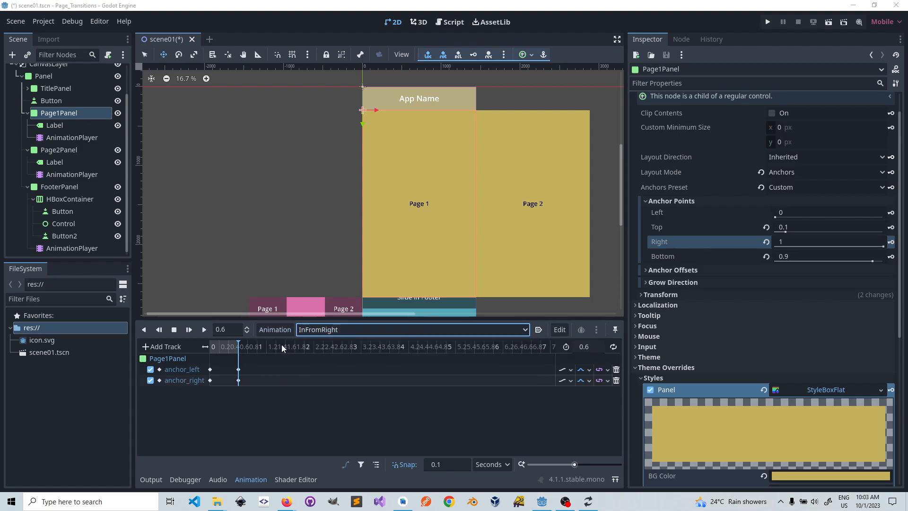
text(O)
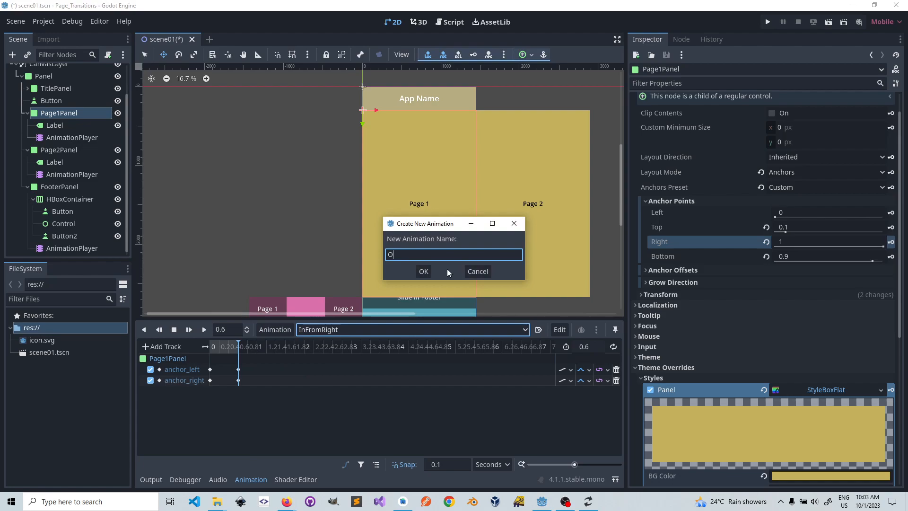
text(utToRight)
click(425, 273)
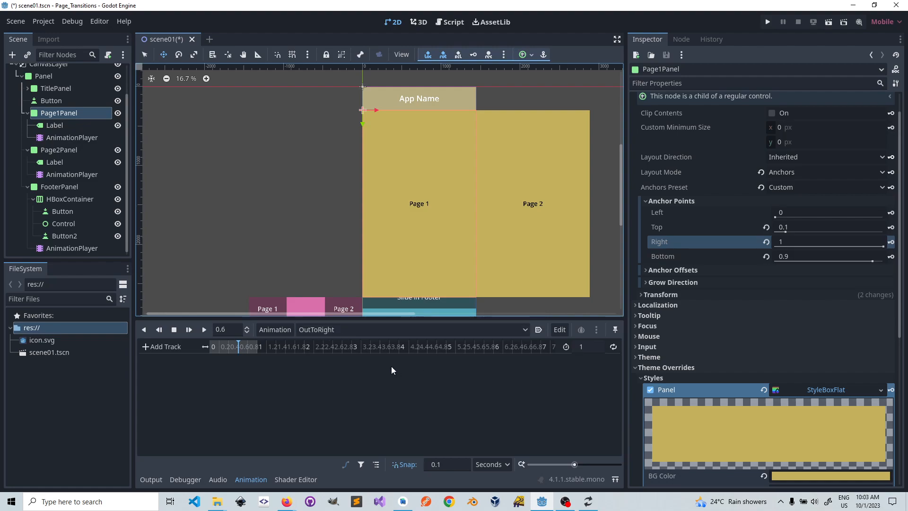
click(596, 347)
text(0.6)
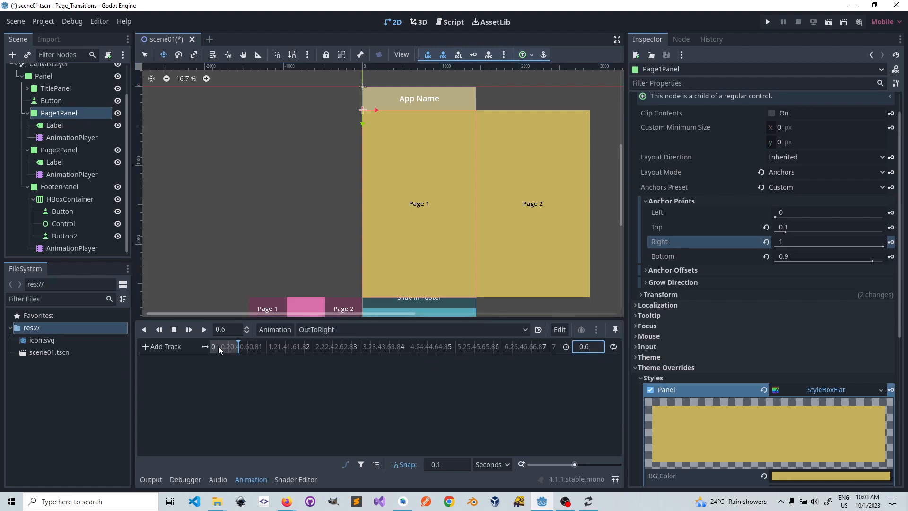
click(560, 330)
click(577, 276)
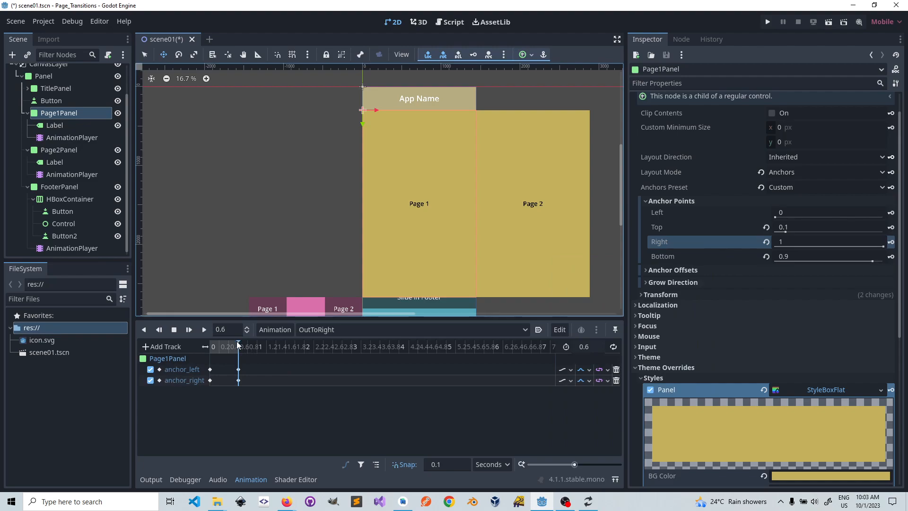
drag(237, 345, 206, 358)
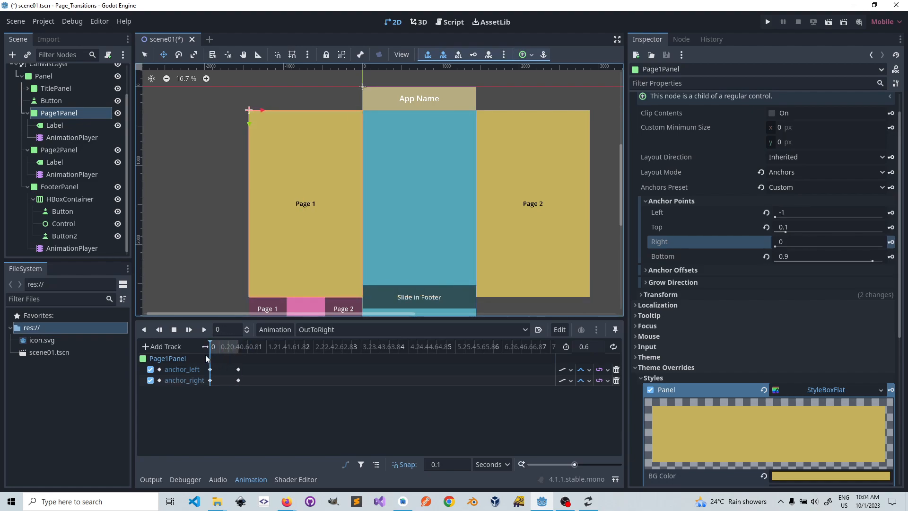
click(238, 351)
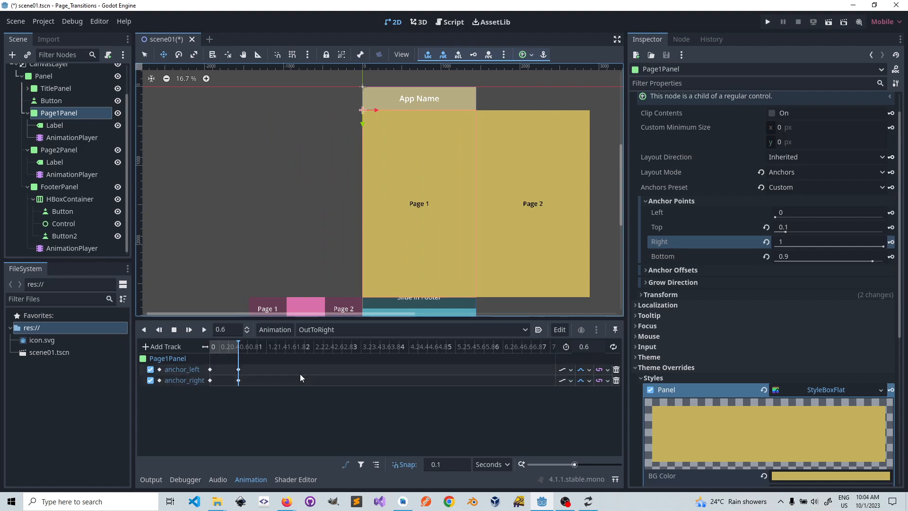
click(617, 369)
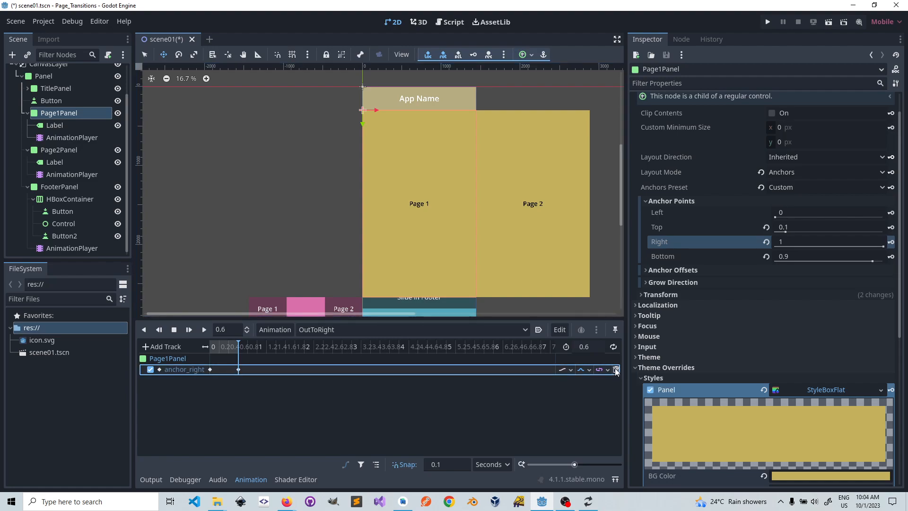
click(617, 369)
Step: Copy the anchor_left and anchor_right tracks from Page1Panel's InFromRight animation
click(524, 330)
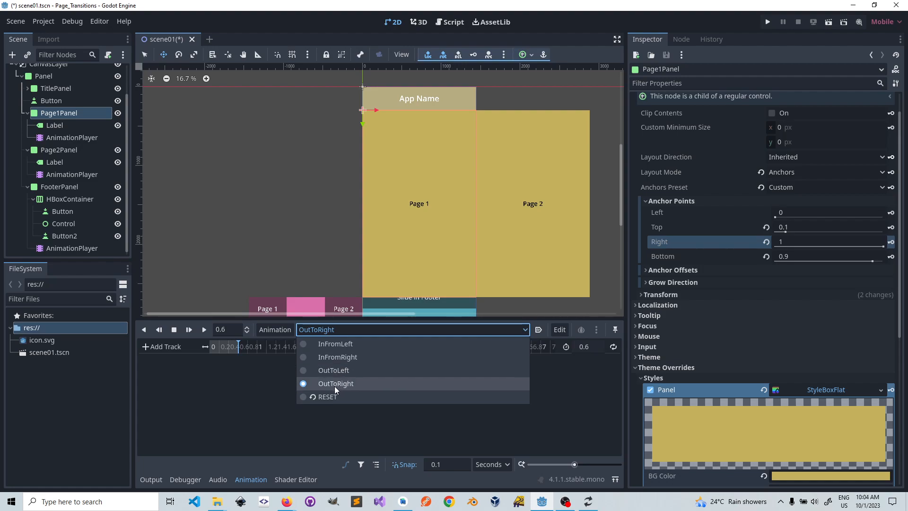
click(342, 356)
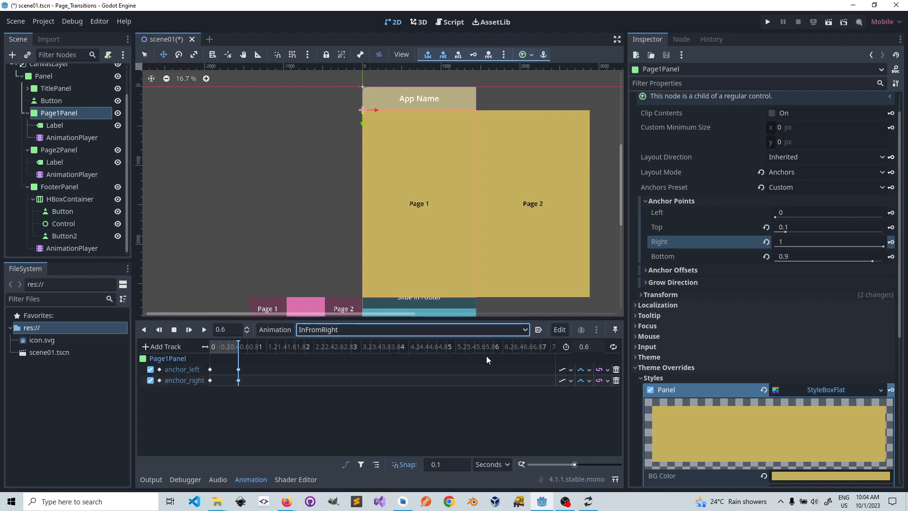
click(560, 331)
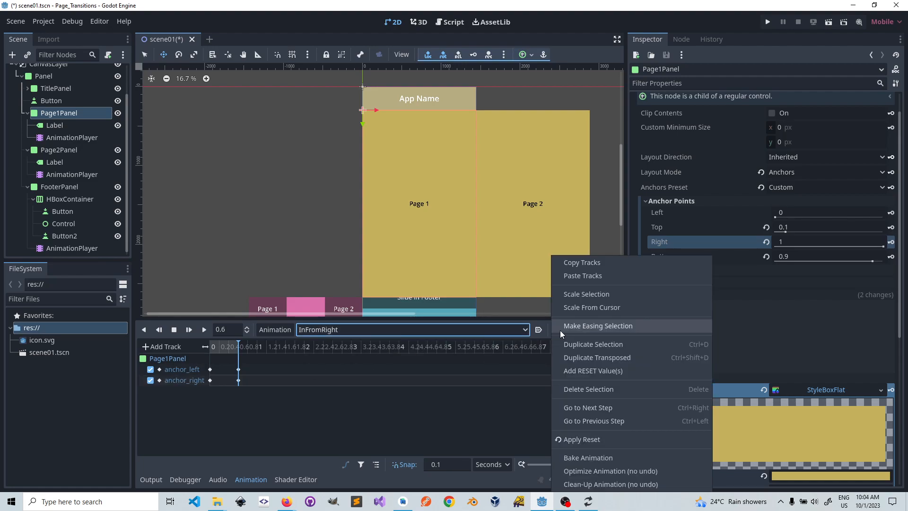
click(576, 264)
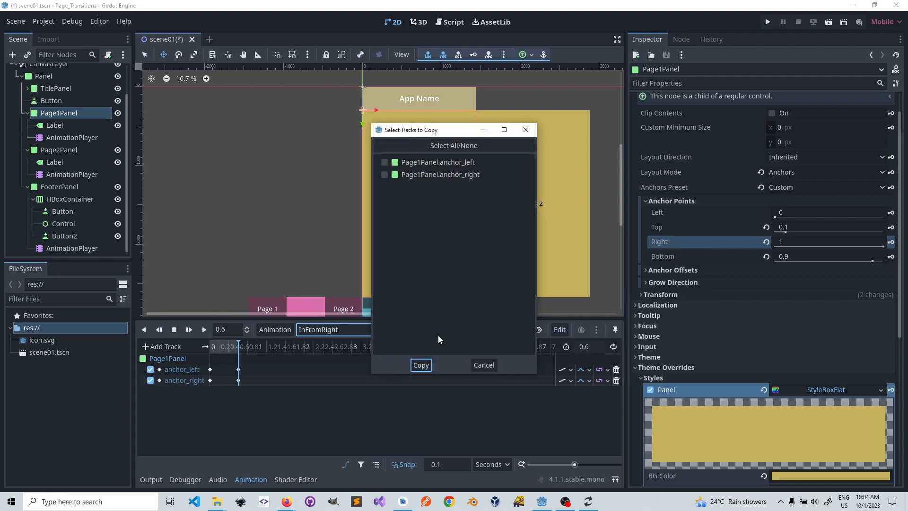
click(385, 162)
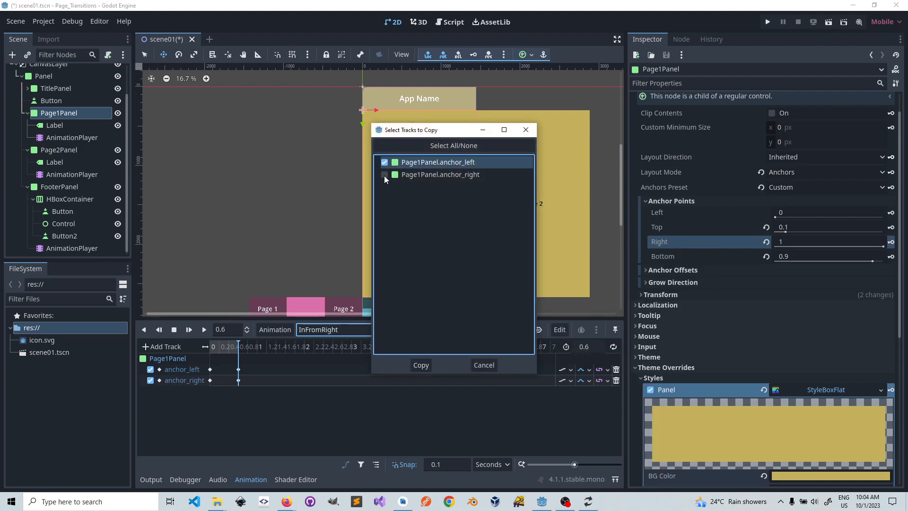
click(384, 174)
click(426, 367)
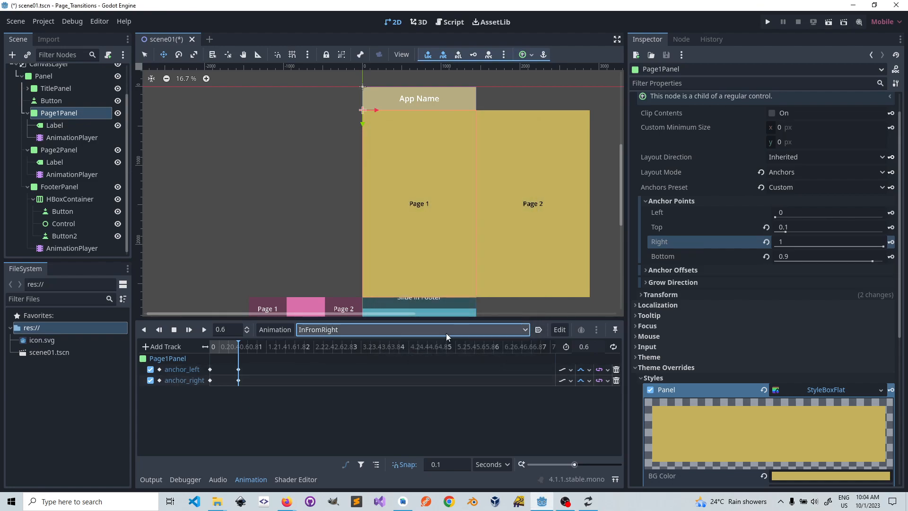
Step: Paste the copied anchor tracks into OutToRight and play the animation
click(485, 330)
click(350, 384)
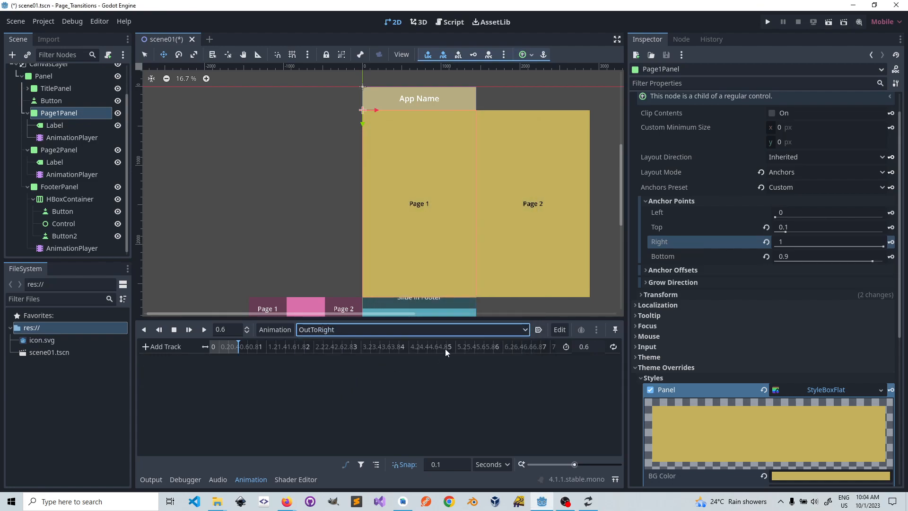
click(559, 329)
click(564, 277)
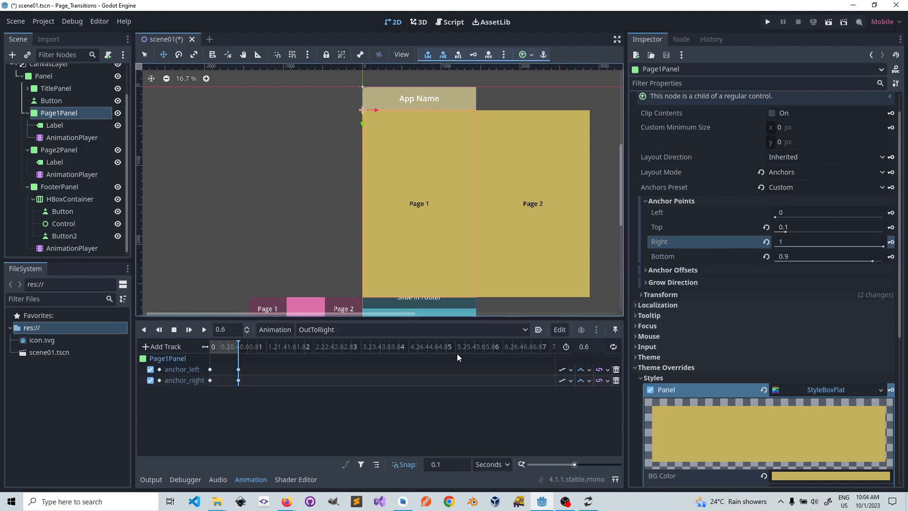
click(204, 329)
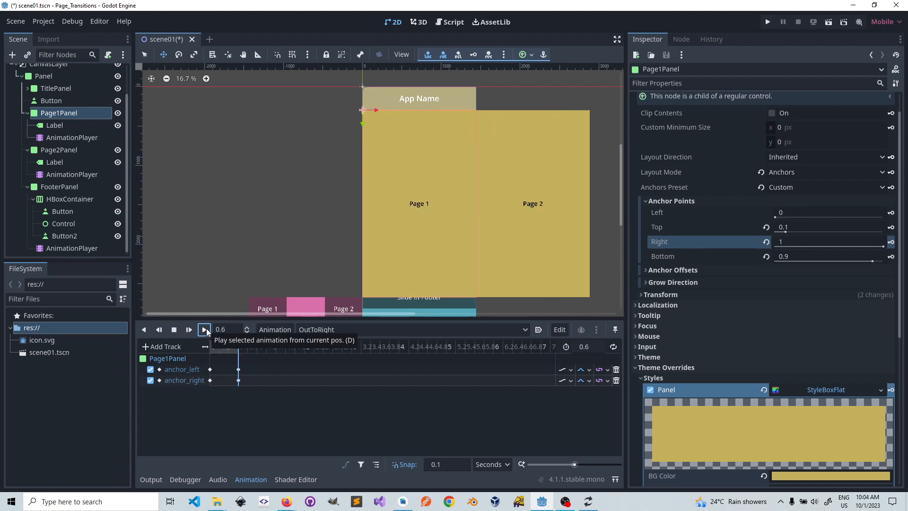
Step: Reverse OutToRight's anchor keys by moving the starting pair to 0.6 seconds and the ending pair to 0 seconds
click(256, 367)
drag(257, 367, 205, 388)
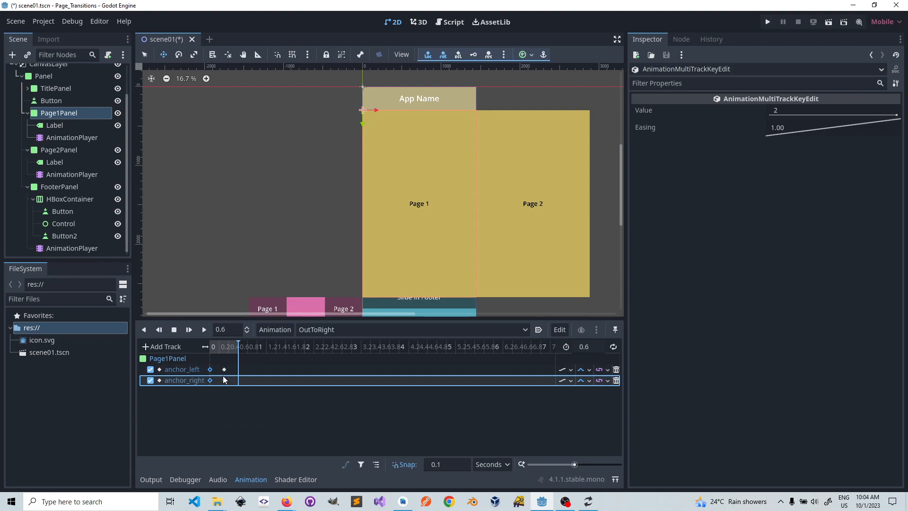
drag(210, 371, 240, 373)
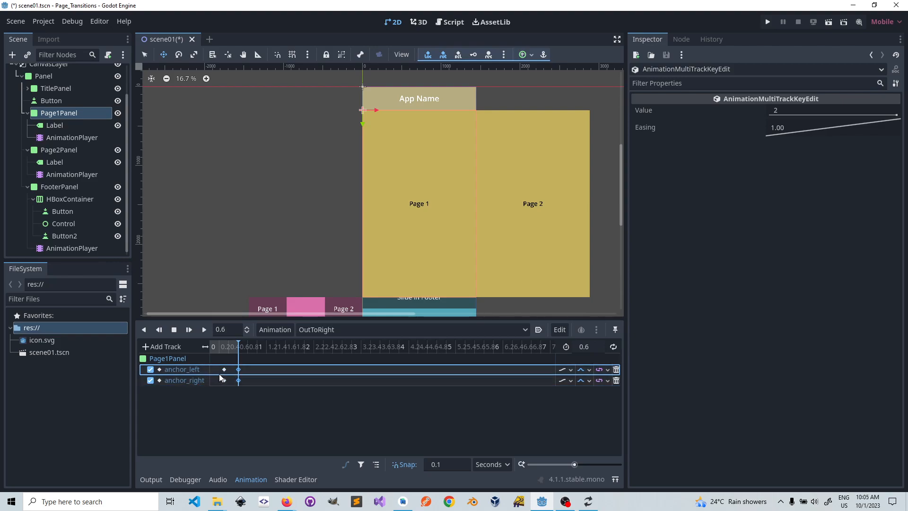
mouse_move(241, 376)
drag(232, 365, 218, 384)
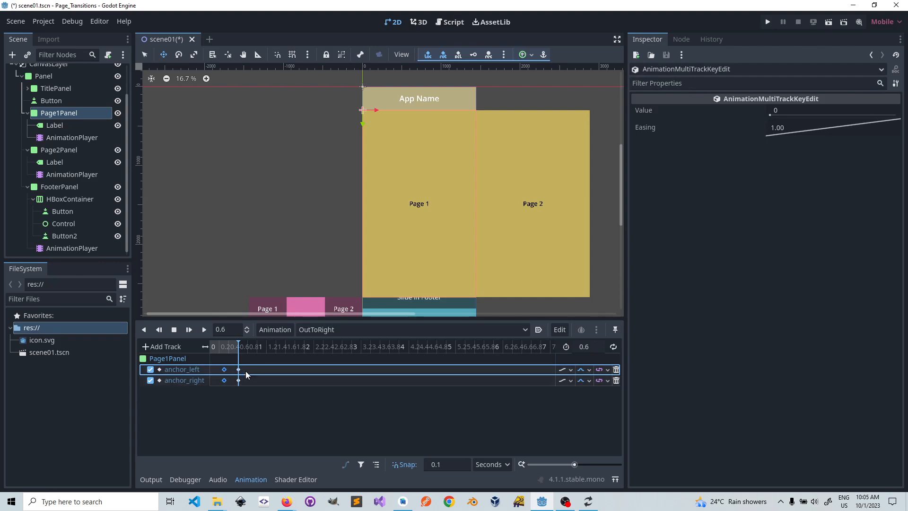
drag(224, 373, 211, 374)
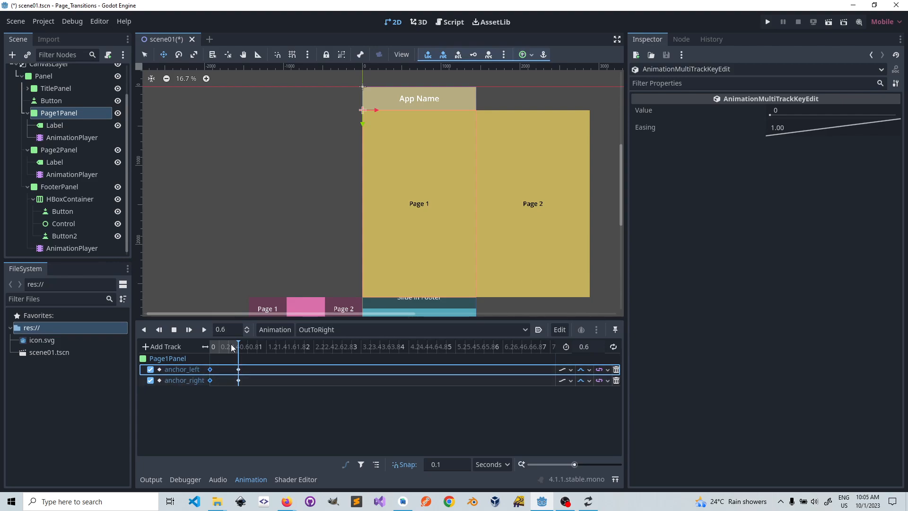
Step: Play OutToRight to preview Page1Panel sliding out, and stop it back at 0 seconds
click(204, 330)
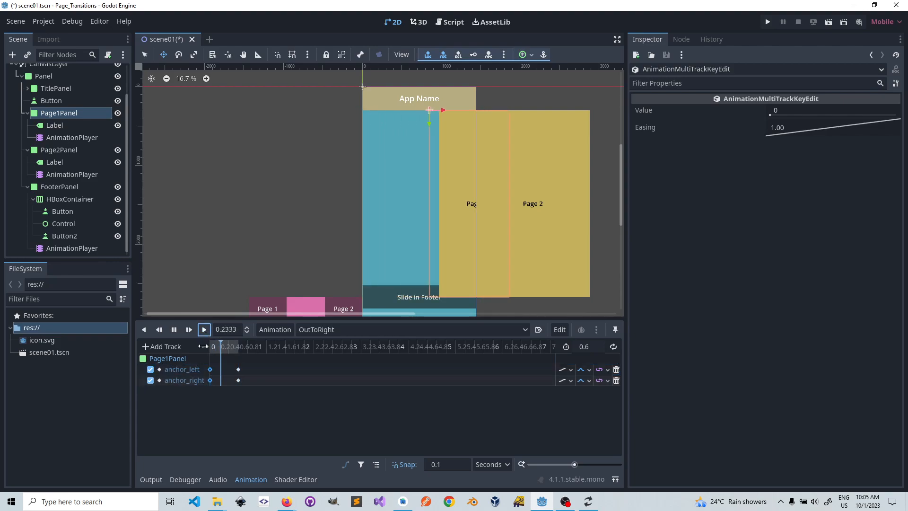
click(204, 330)
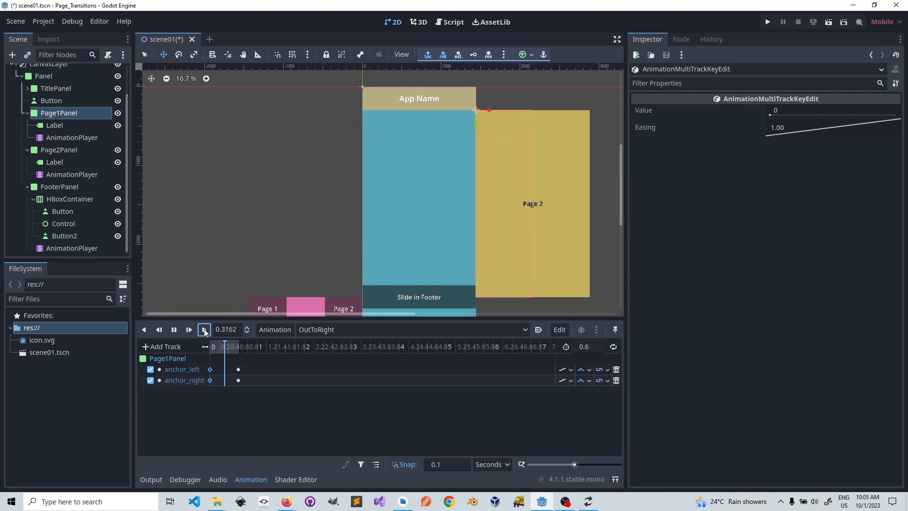
click(174, 330)
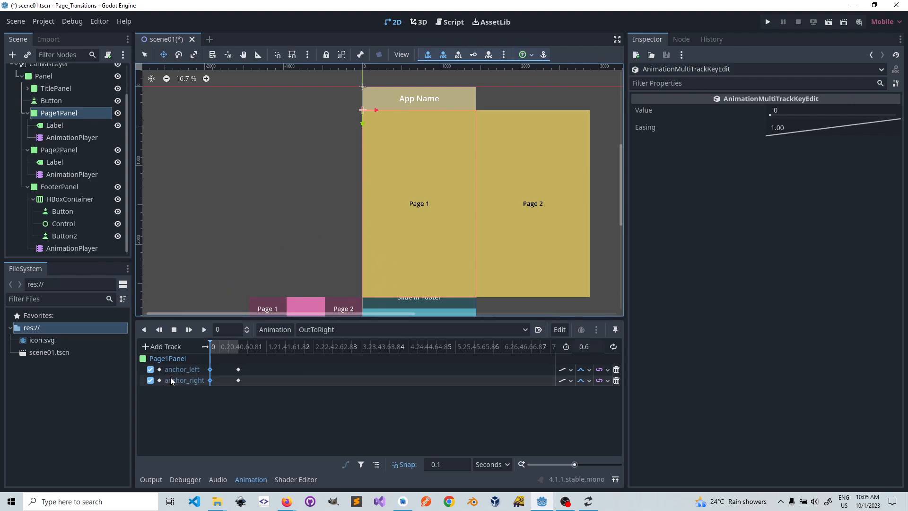
Step: Switch to Page1Panel's RESET animation and examine the list of animations in its Global library
click(345, 333)
click(323, 397)
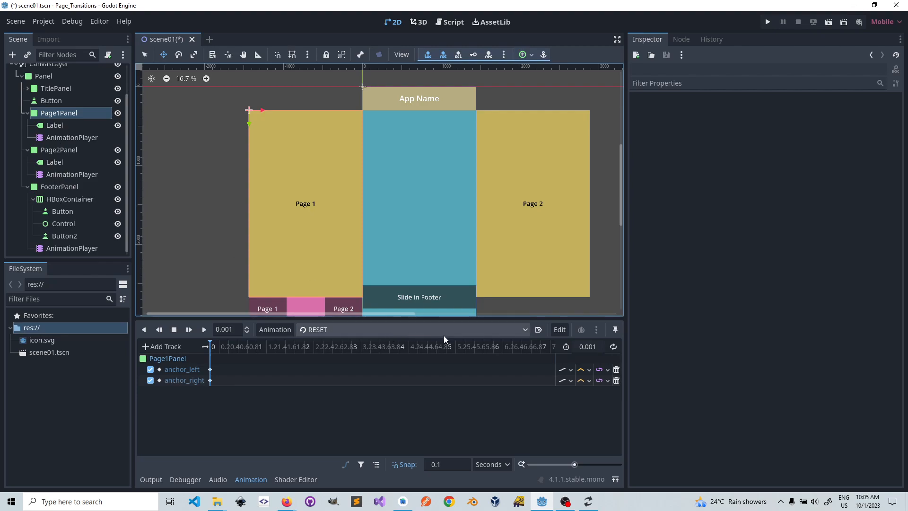
click(526, 331)
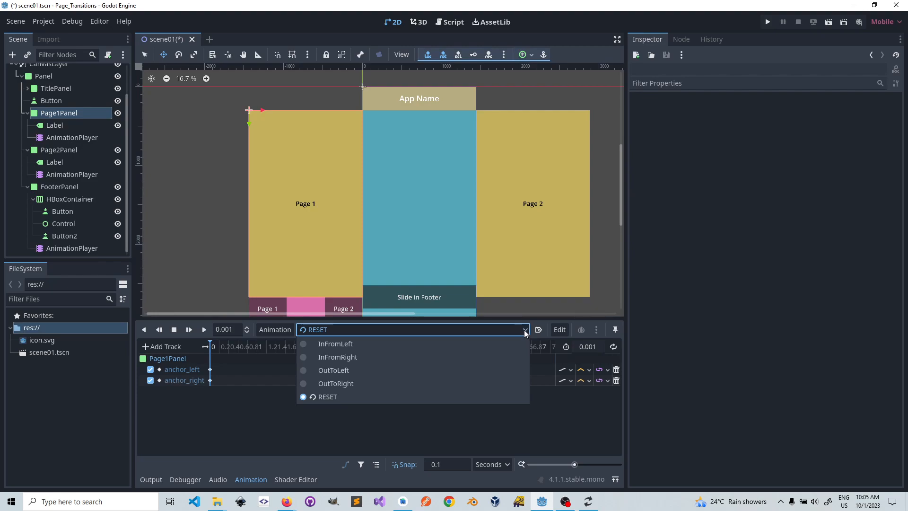
click(524, 331)
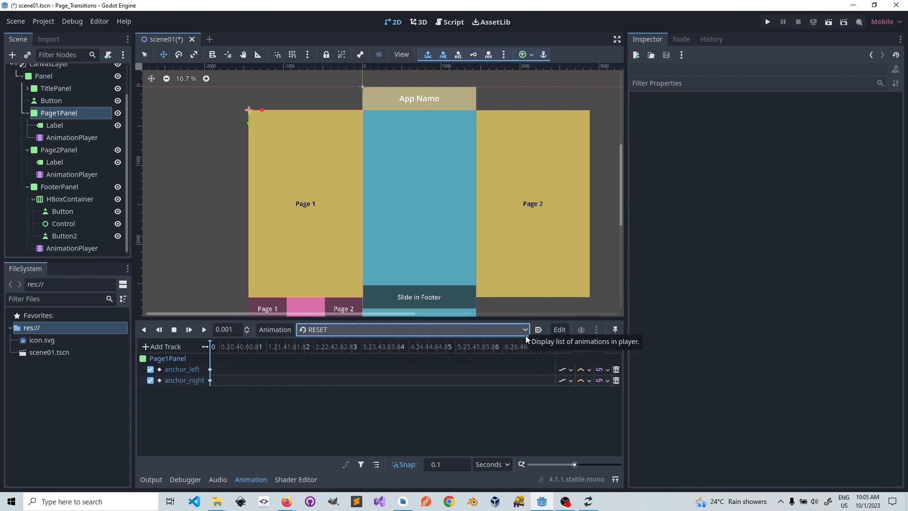
click(286, 330)
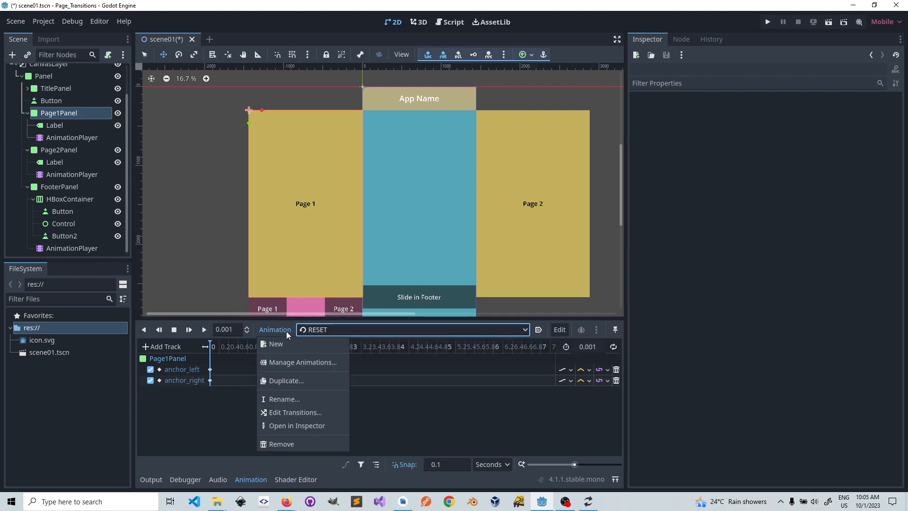
click(301, 363)
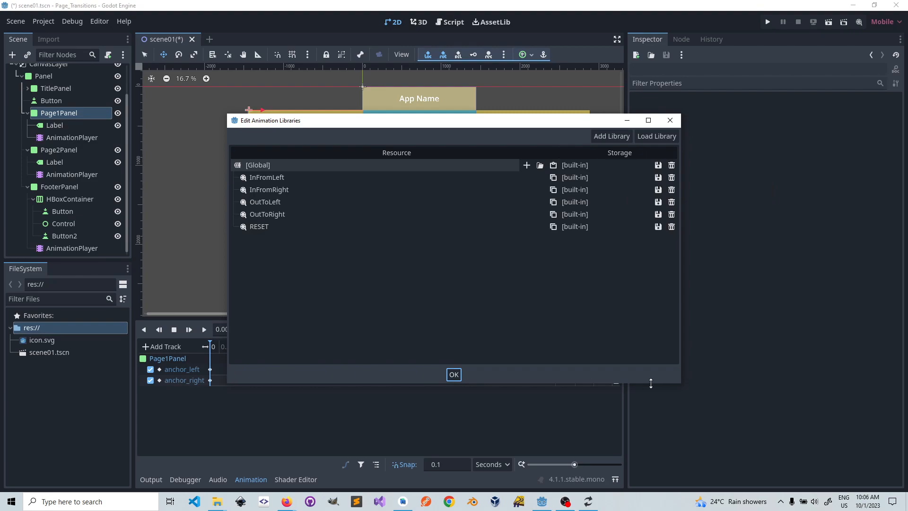
click(671, 120)
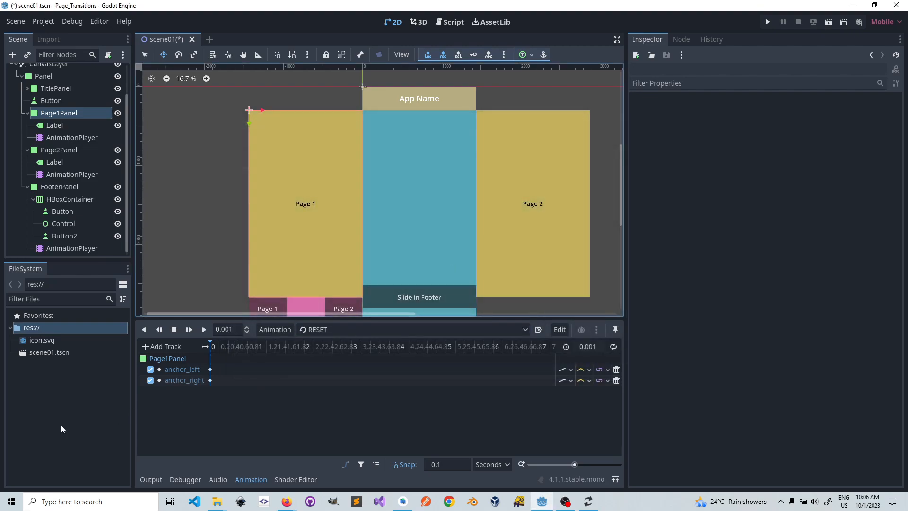
Step: Create a folder named Animations in the project's res:// root and select it
right_click(35, 372)
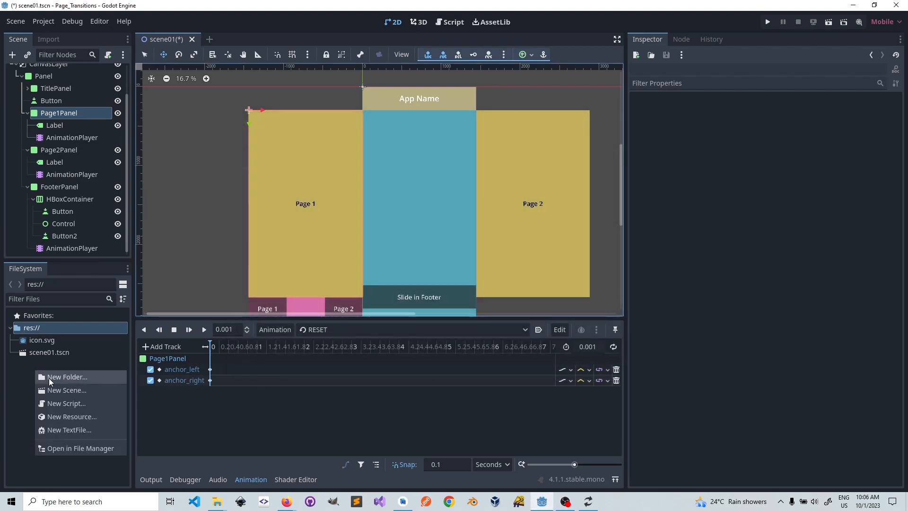
click(66, 377)
text(Animations)
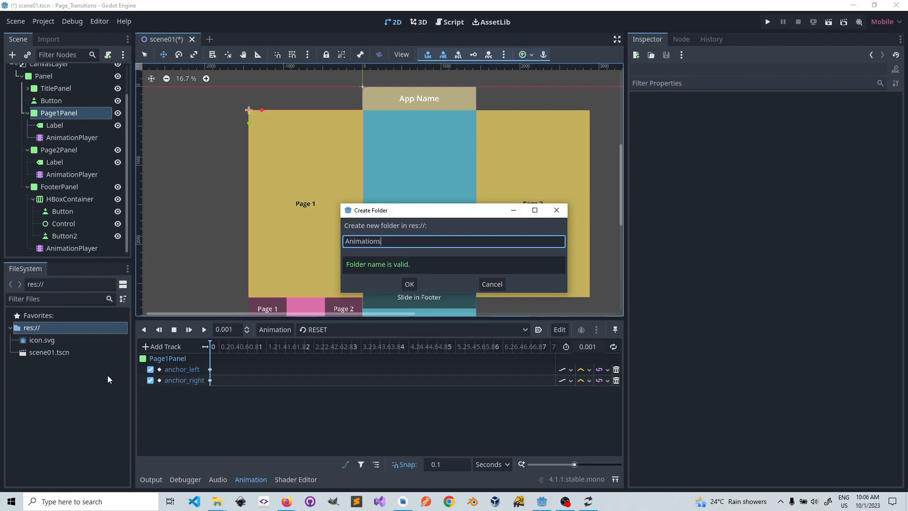
click(409, 284)
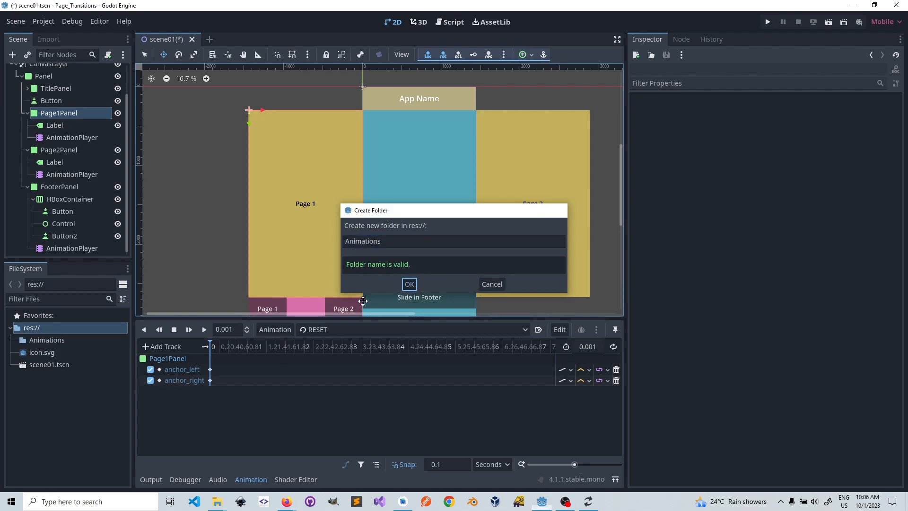
click(39, 340)
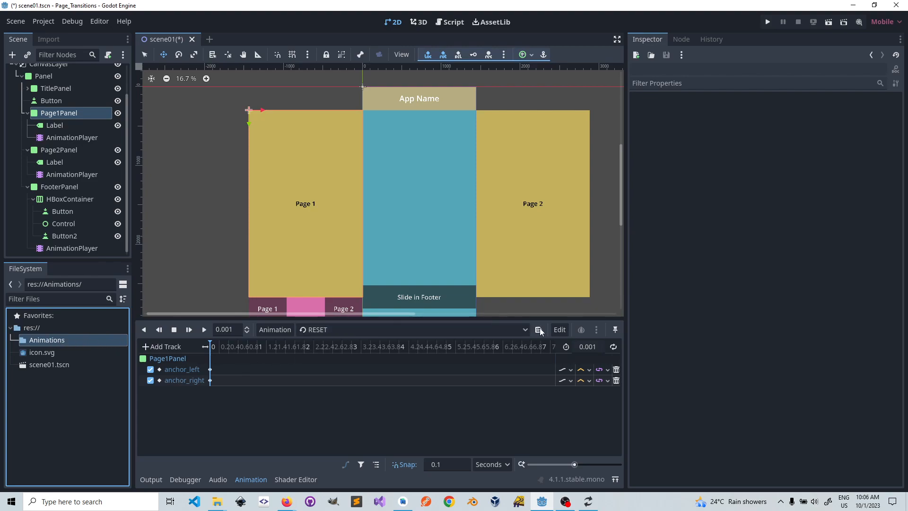
Step: Save Page1Panel's InFromLeft animation from its Global library as InFromLeft.anim in the res://Animations folder
click(265, 329)
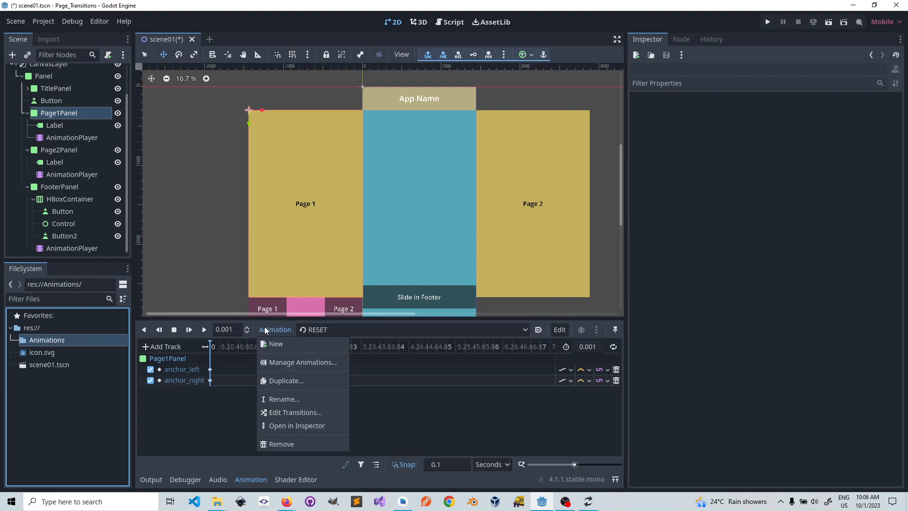
click(282, 362)
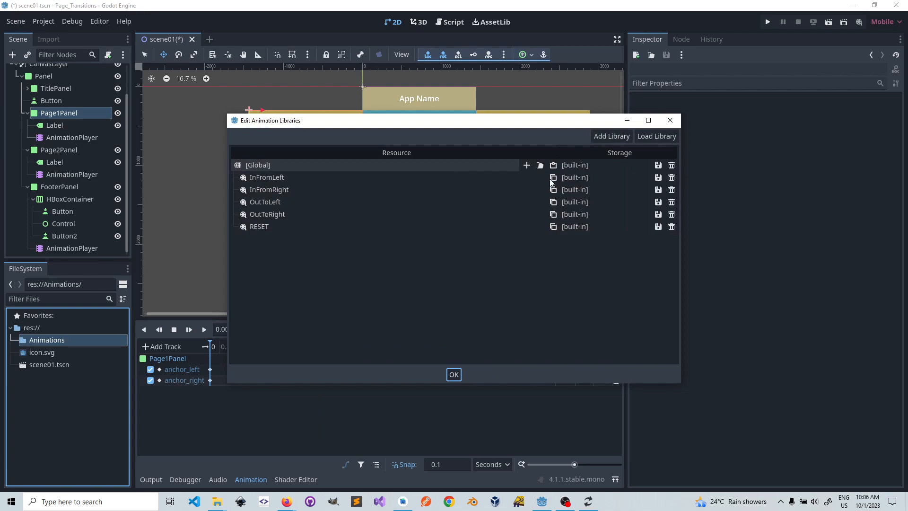
double_click(286, 179)
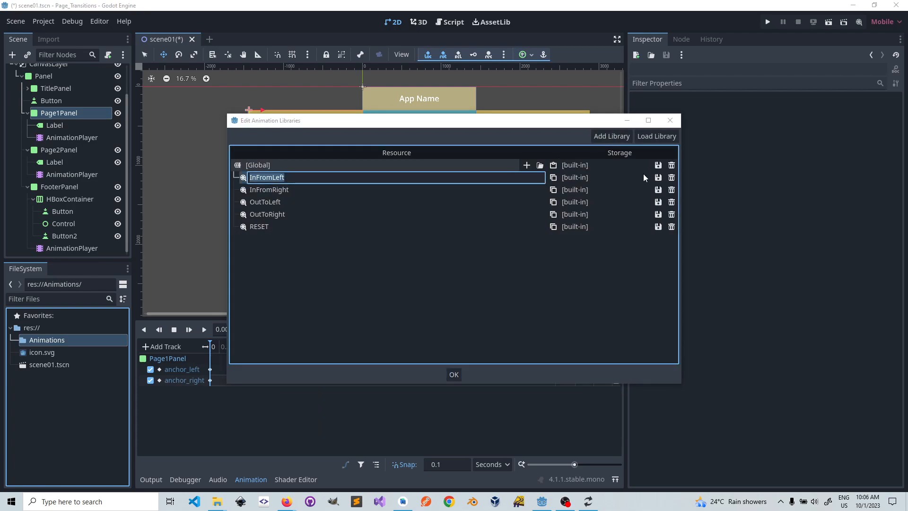
click(655, 177)
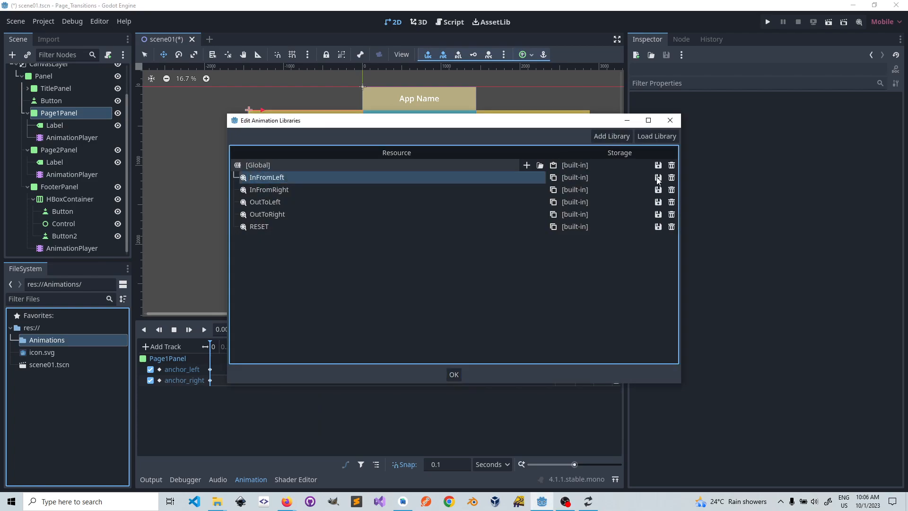
click(659, 178)
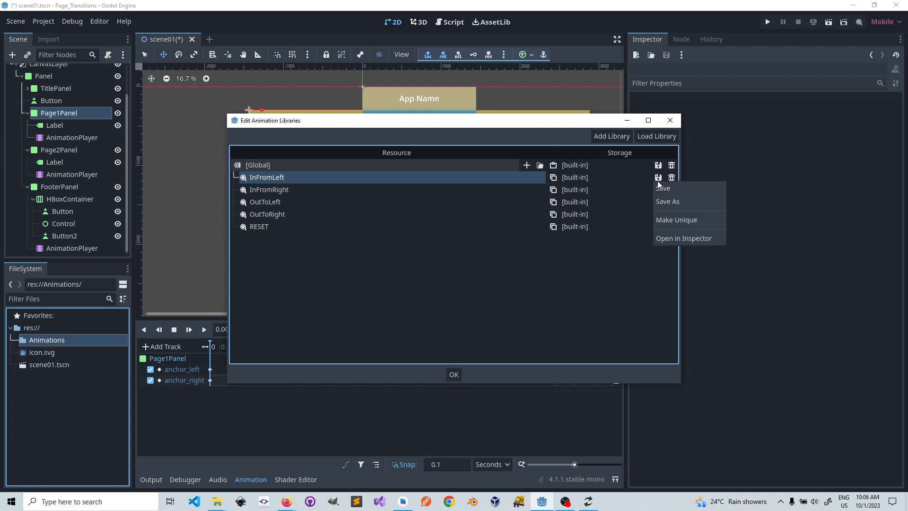
click(685, 203)
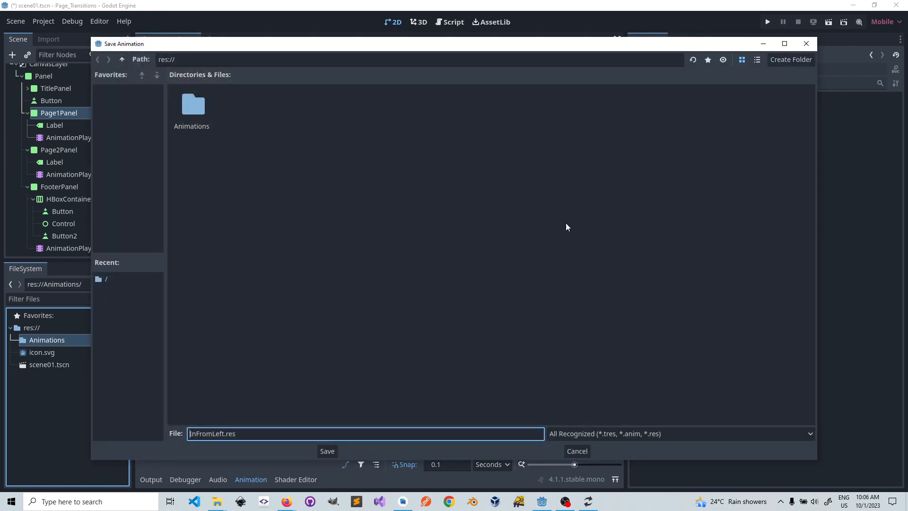
double_click(204, 107)
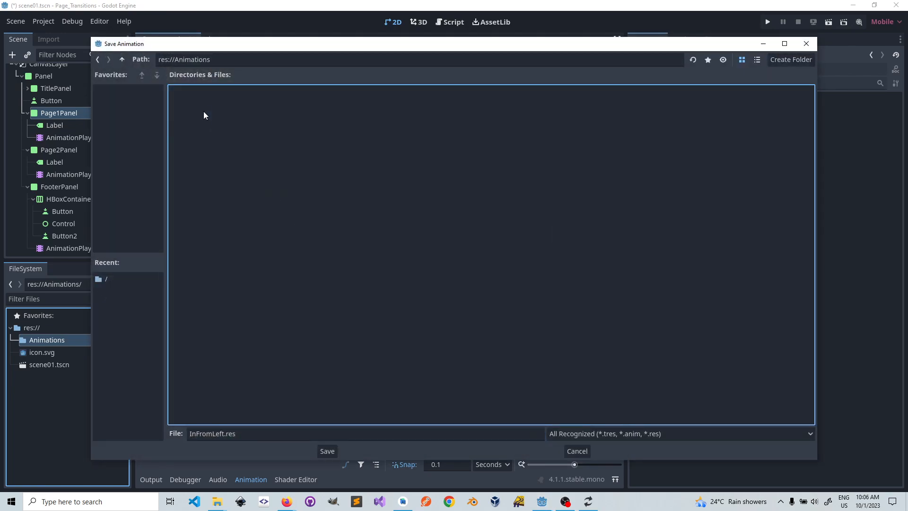
click(634, 433)
click(591, 458)
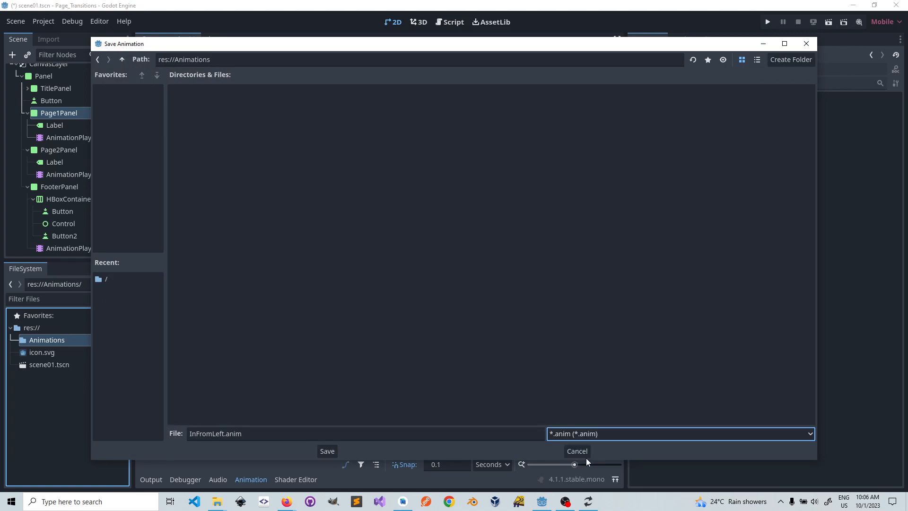
click(328, 451)
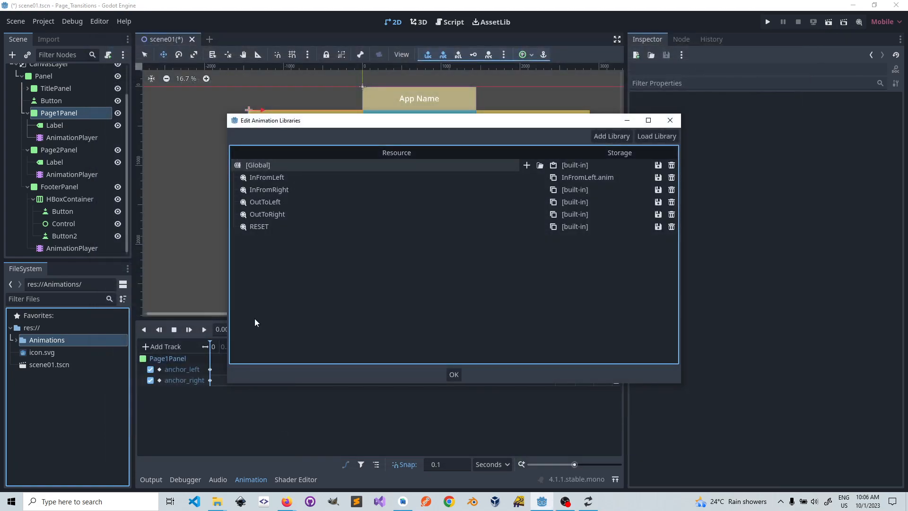
Step: Save the InFromRight animation as InFromRight.anim in the res://Animations folder
click(658, 190)
click(663, 213)
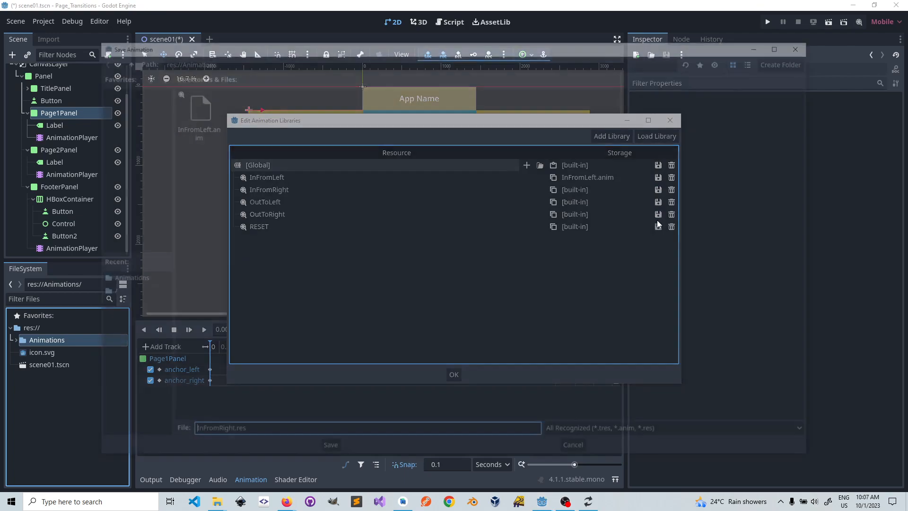
click(597, 434)
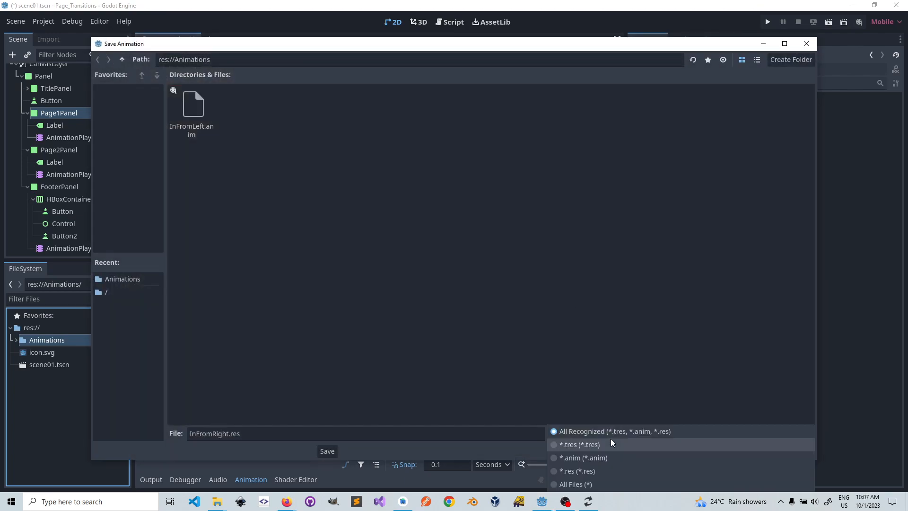
click(583, 458)
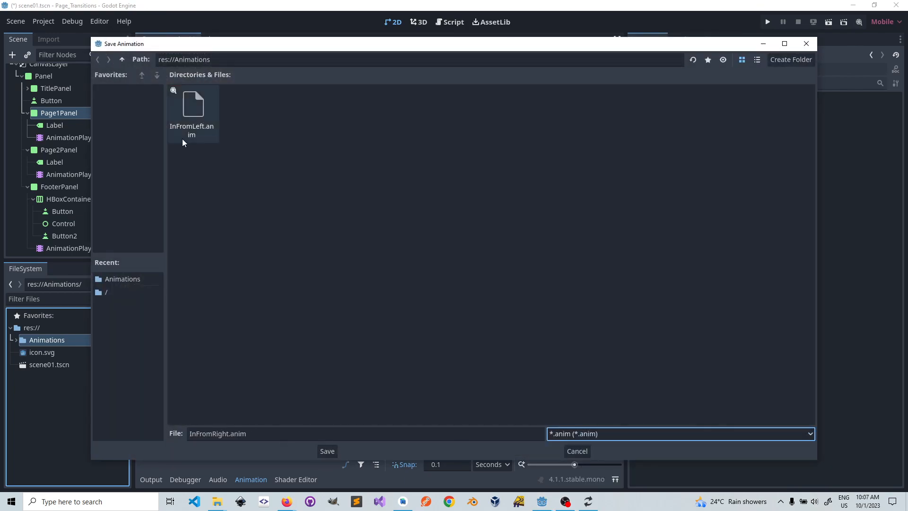
click(327, 451)
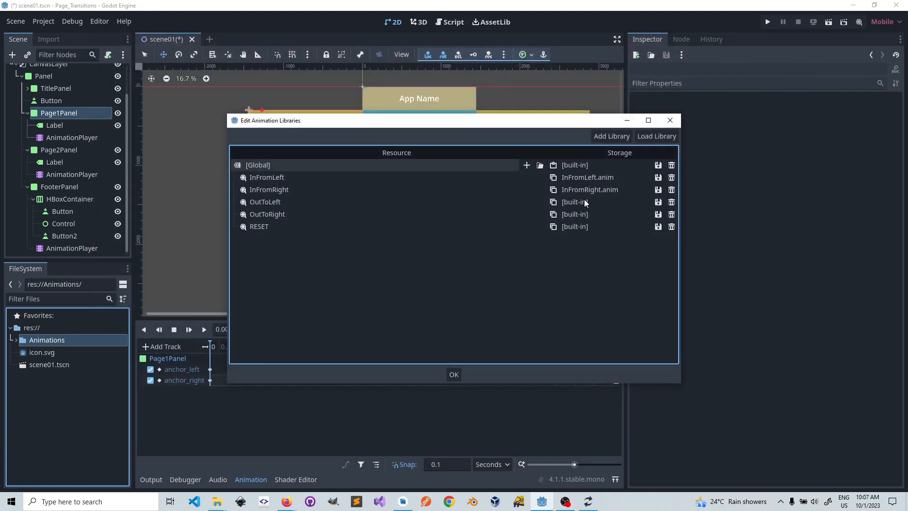
Step: Save the OutToLeft animation as OutToLeft.anim in the res://Animations folder
click(658, 202)
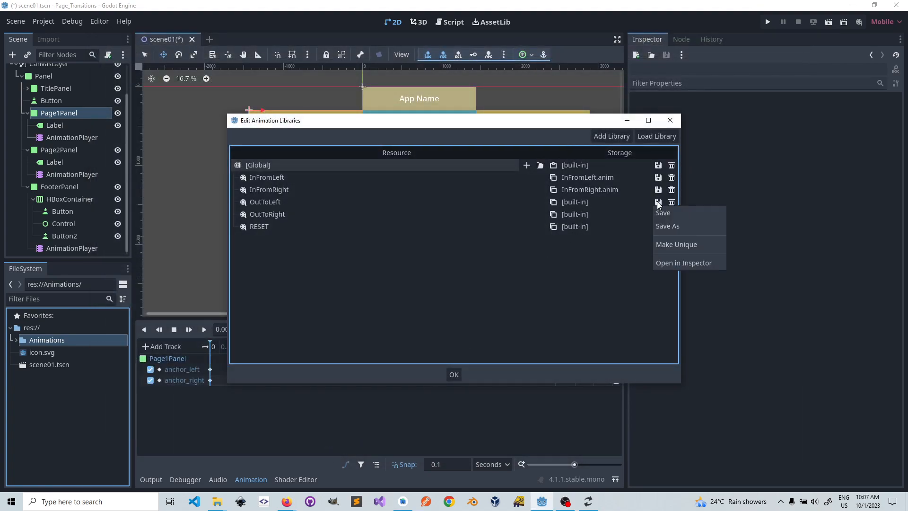
click(660, 227)
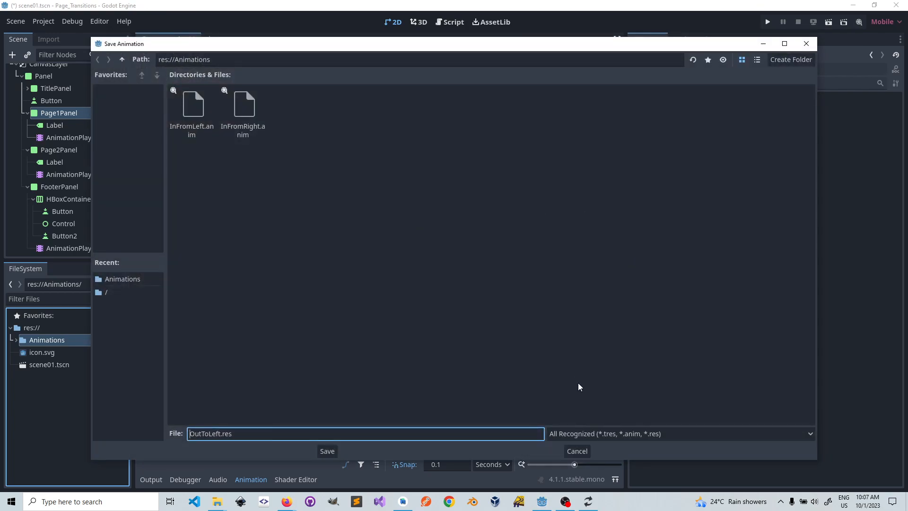
click(637, 434)
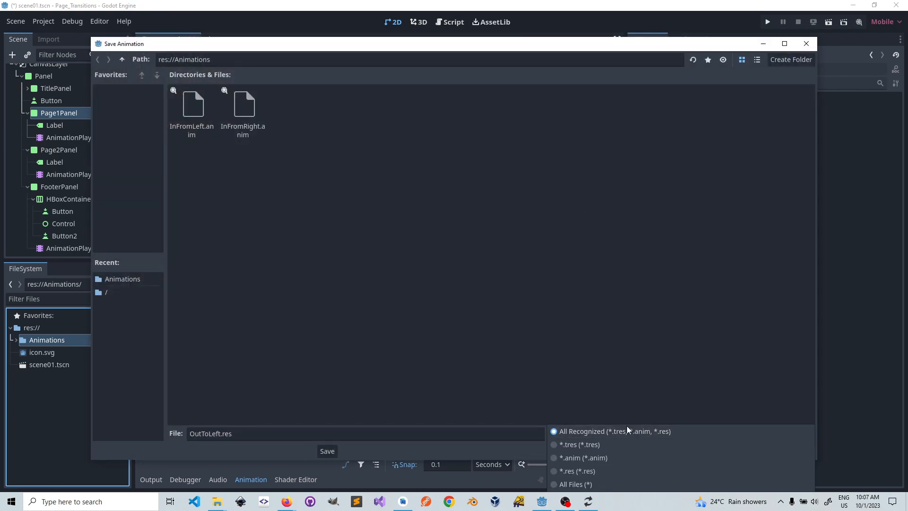
click(569, 458)
click(328, 455)
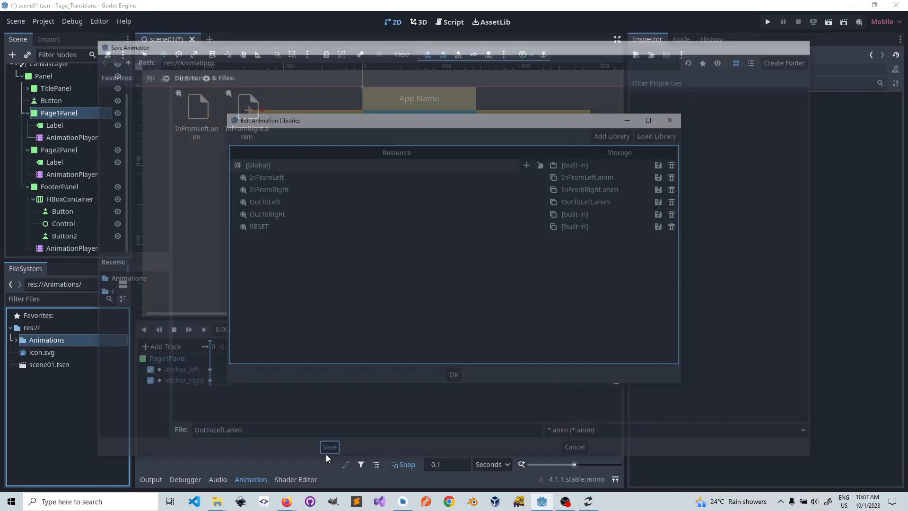
Step: Save the OutToRight animation as OutToRight.anim in res://Animations and close the animation library editor
click(658, 214)
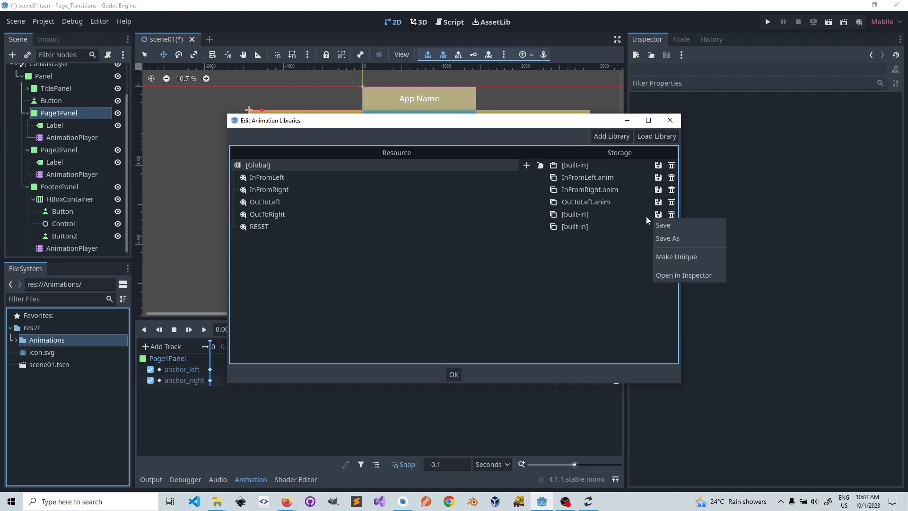
click(663, 239)
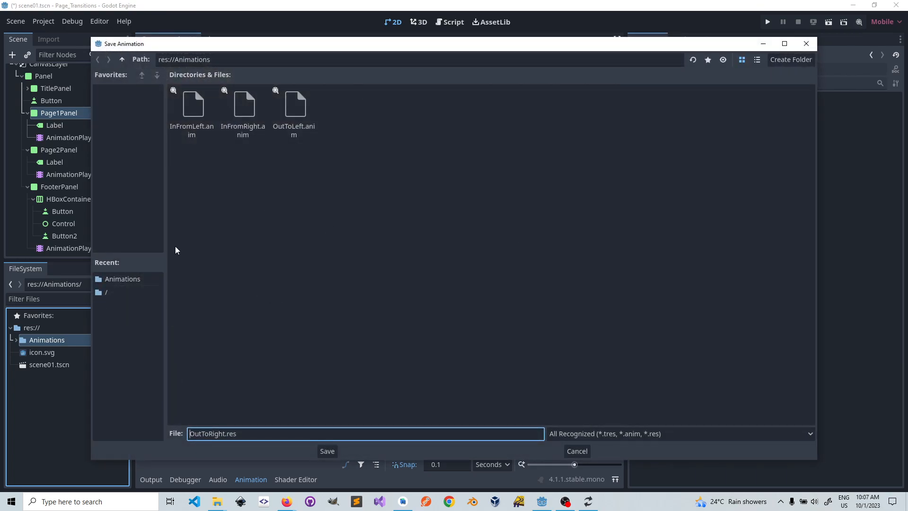
click(598, 433)
click(582, 458)
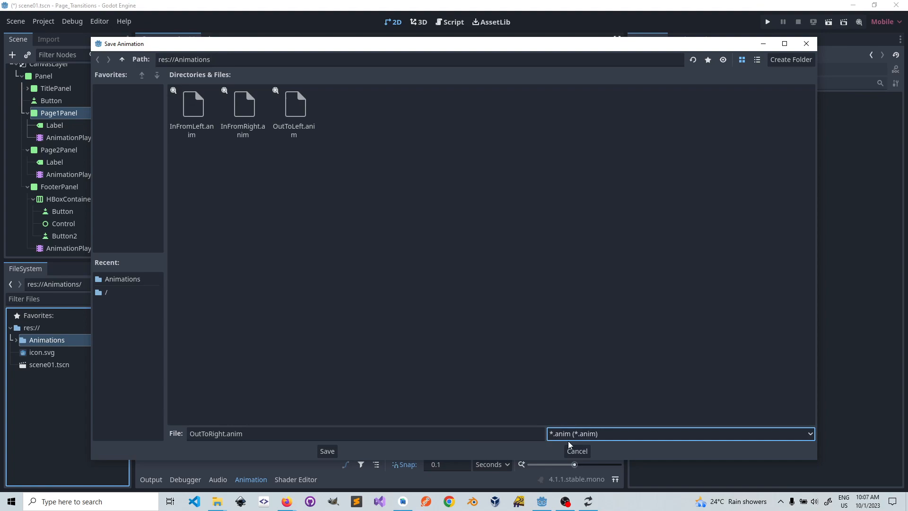
click(326, 451)
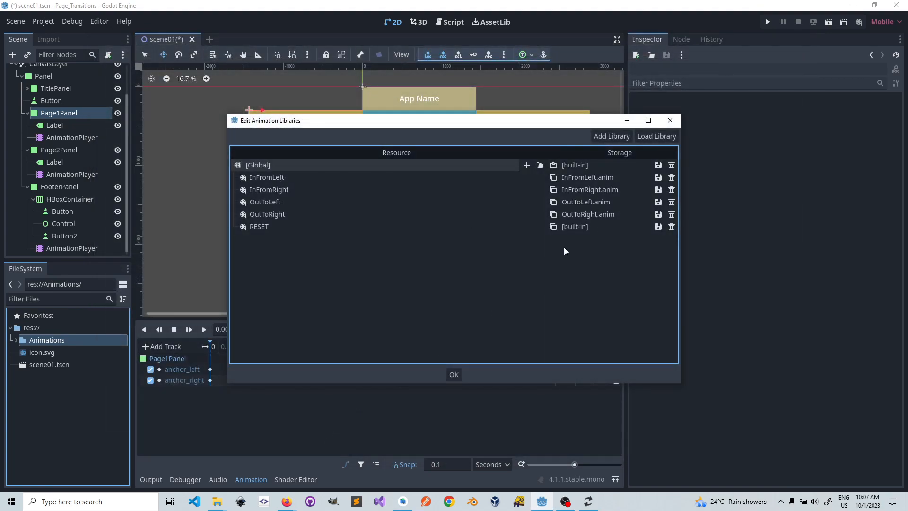
click(453, 376)
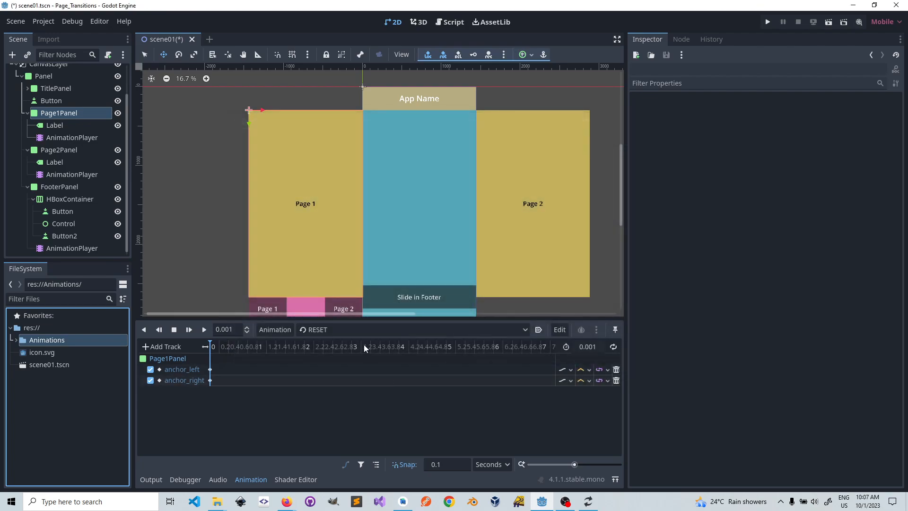
Step: Compare the AnimationPlayers of Page1Panel and Page2Panel, leaving Page2Panel's player selected
click(57, 149)
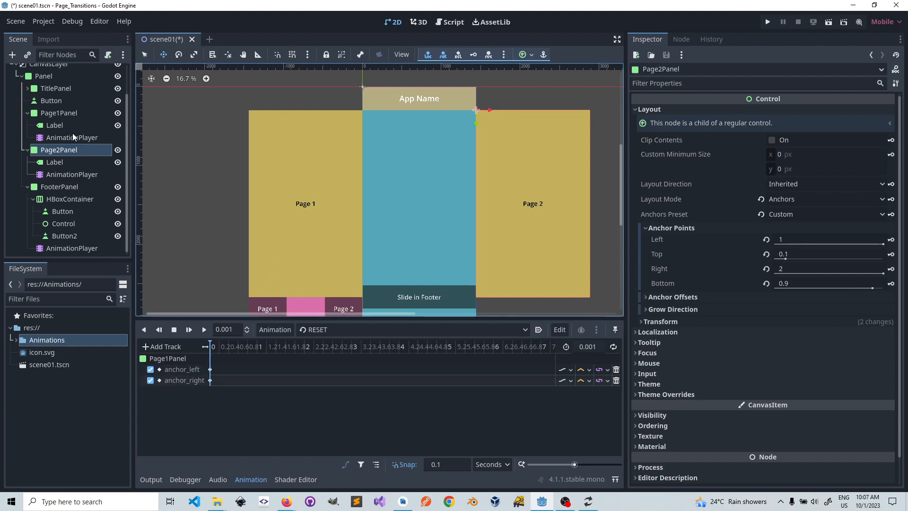
click(65, 176)
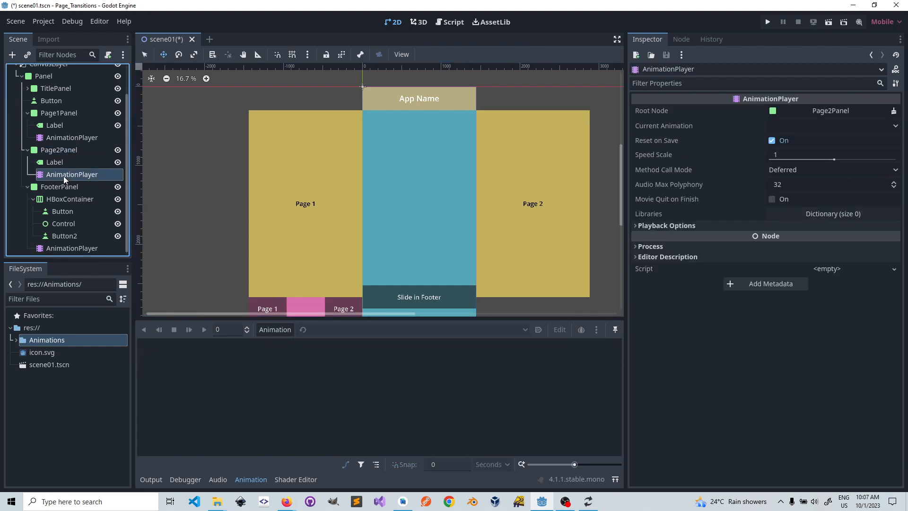
click(67, 136)
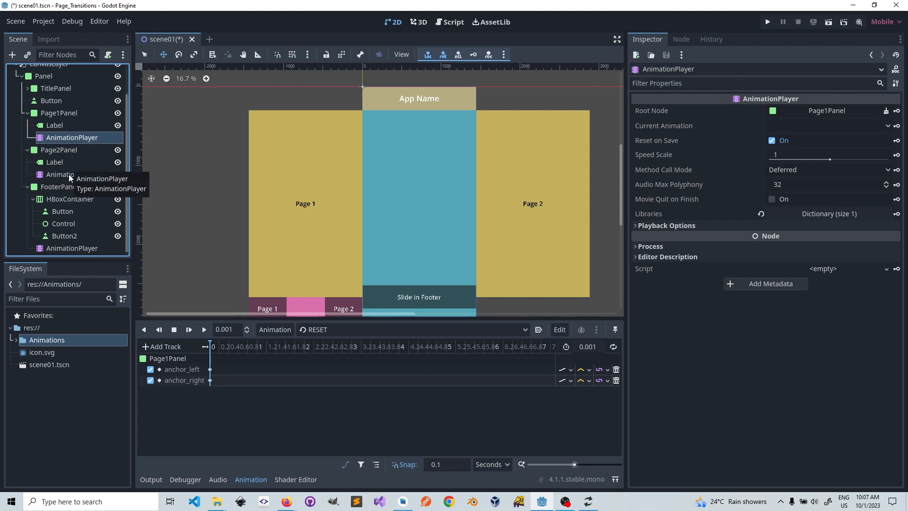
click(69, 174)
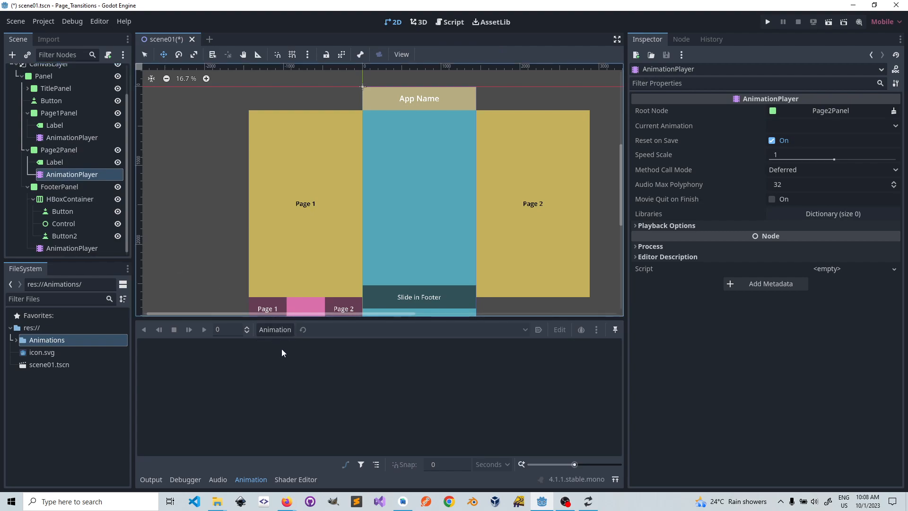
click(268, 331)
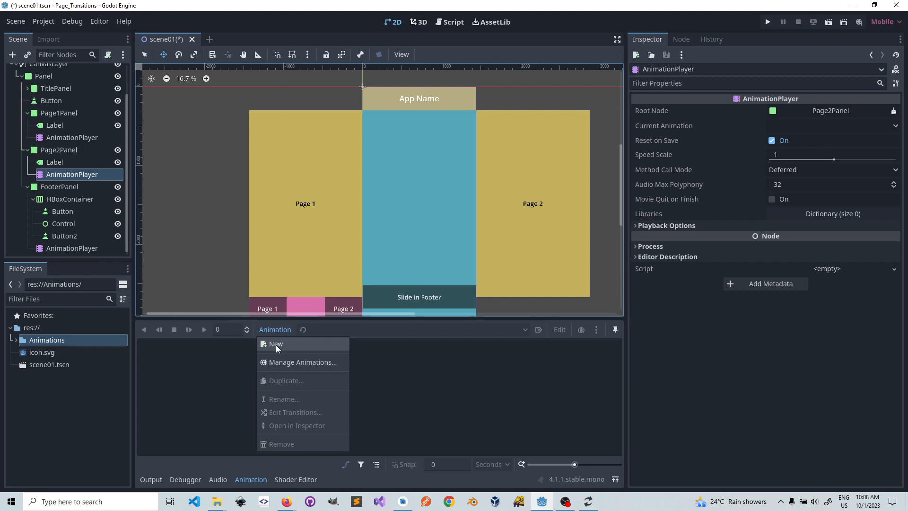
click(275, 344)
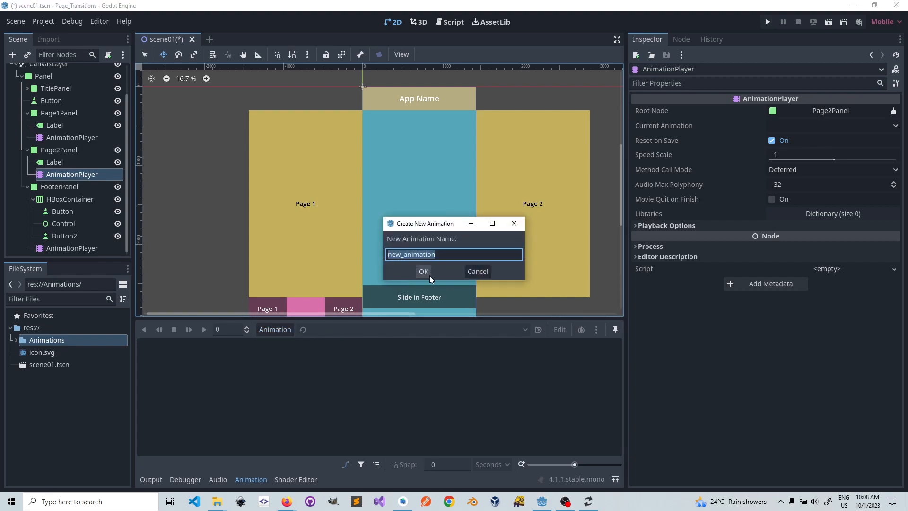
click(476, 271)
Step: Open the animation library editor for Page2Panel's AnimationPlayer and browse res://Animations for a library to load, without choosing one
click(276, 329)
click(293, 362)
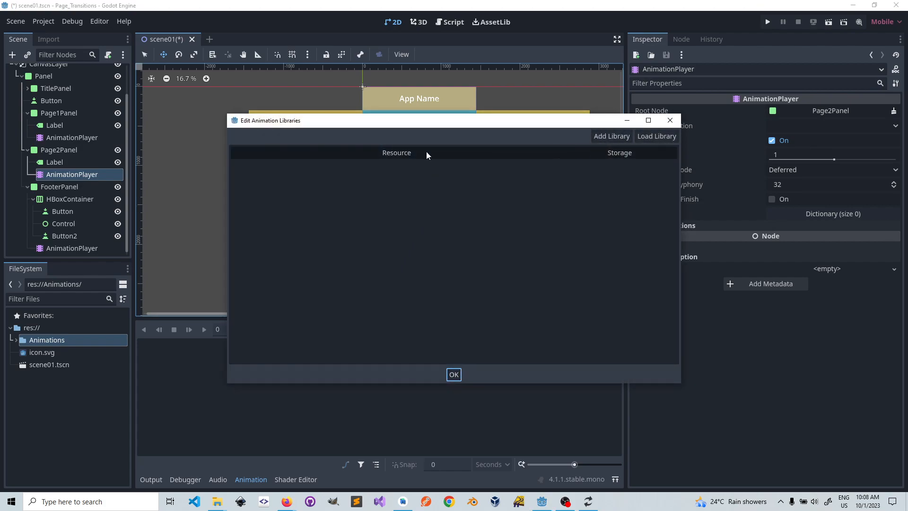
click(656, 136)
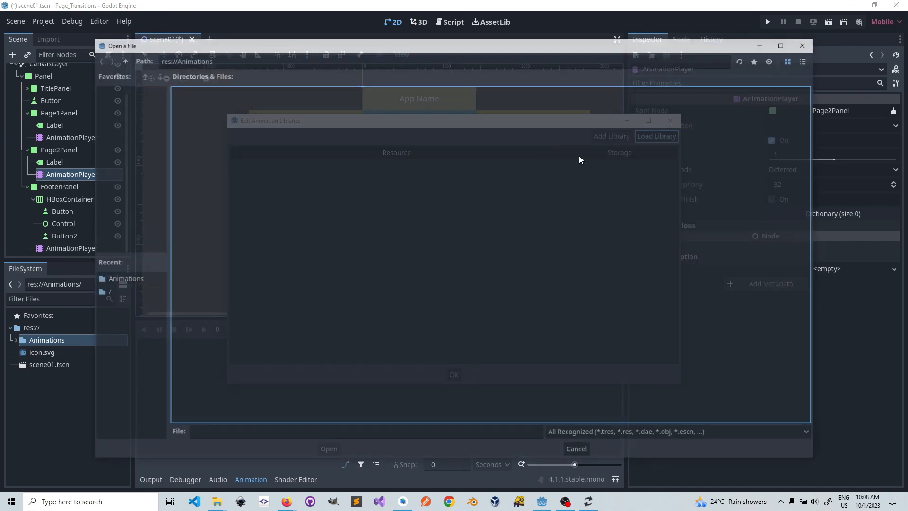
click(578, 451)
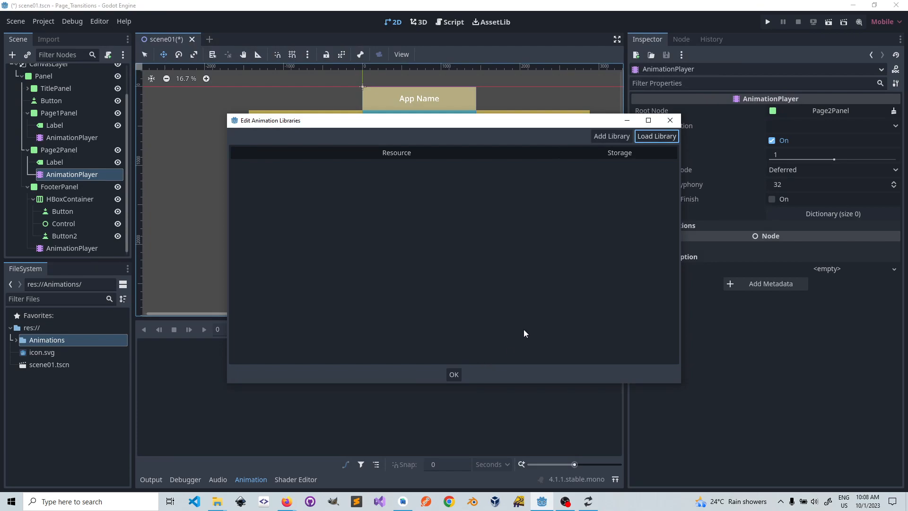
click(671, 122)
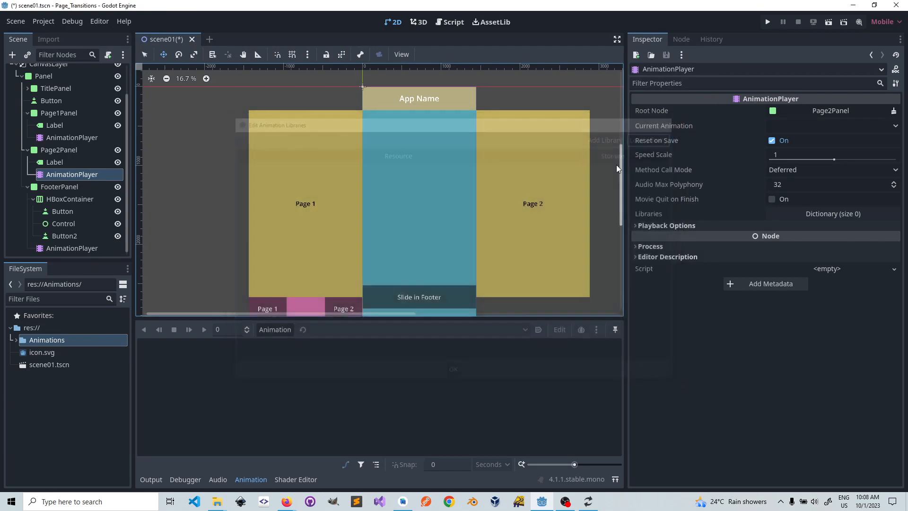
click(278, 331)
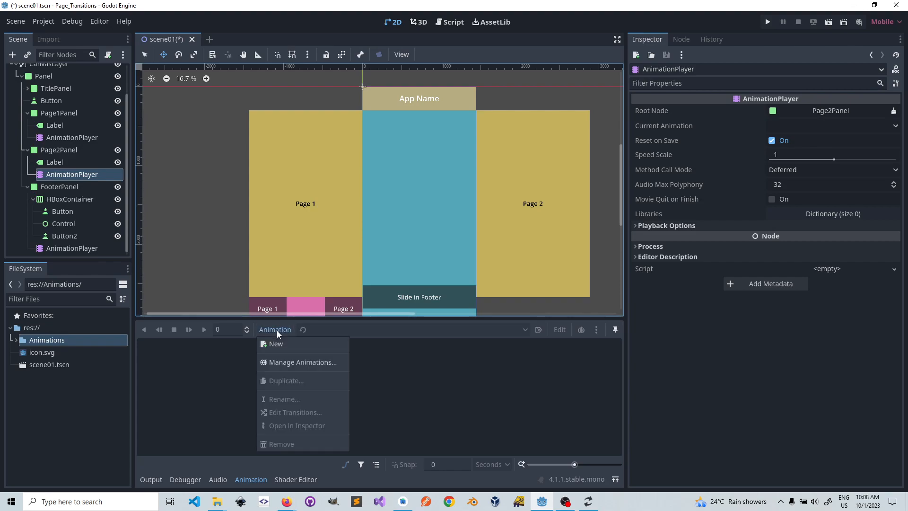
click(283, 345)
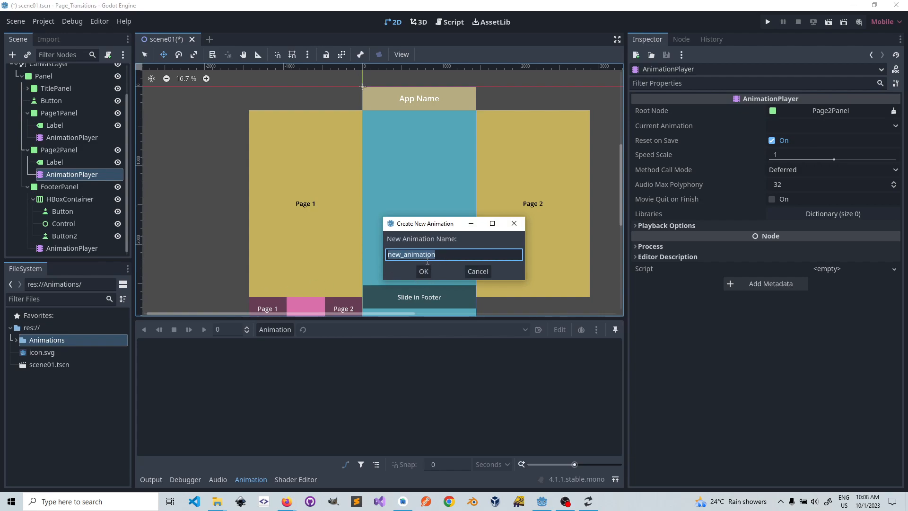
click(478, 271)
Step: Try to load InFromLeft.anim from res://Animations as an animation library for Page2Panel's AnimationPlayer, with the file filter set to All Files
click(275, 330)
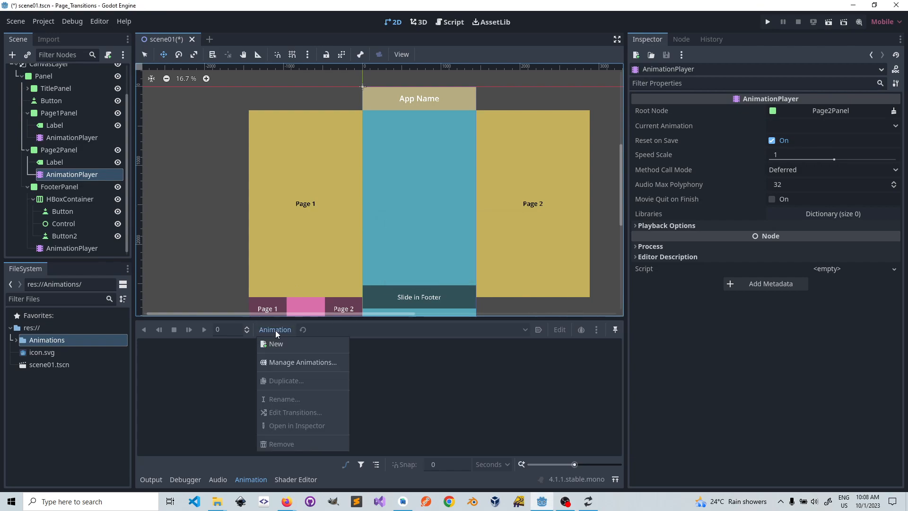
click(286, 362)
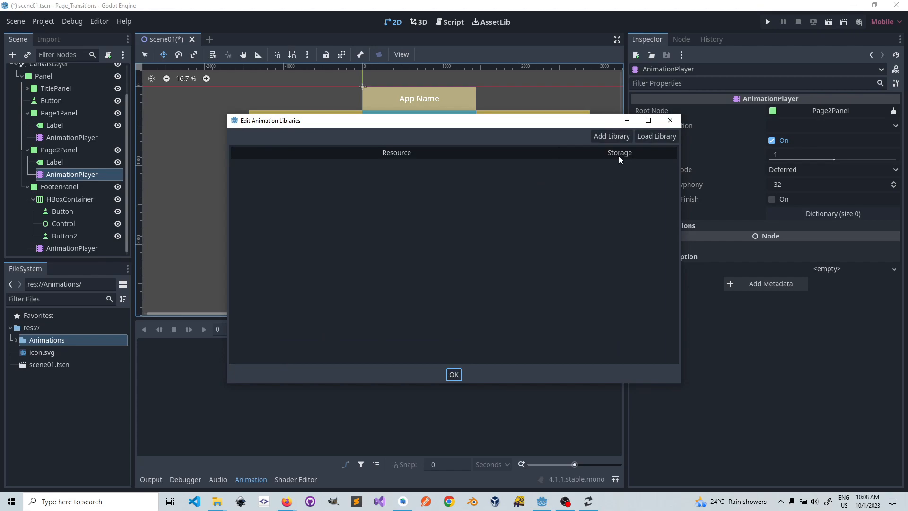
click(654, 137)
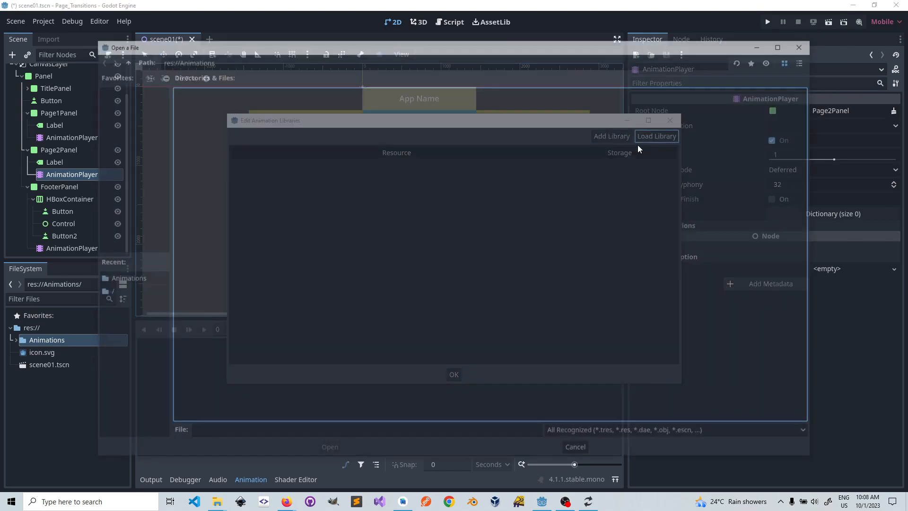
click(133, 280)
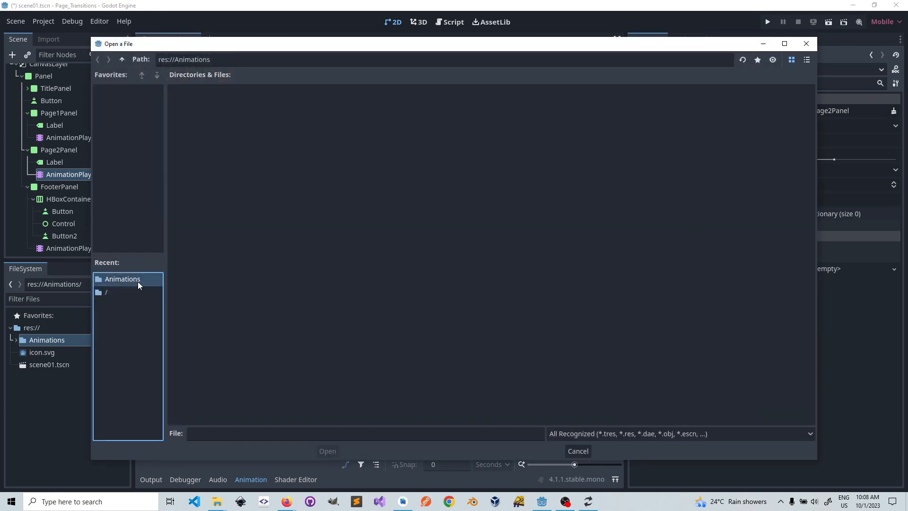
click(615, 433)
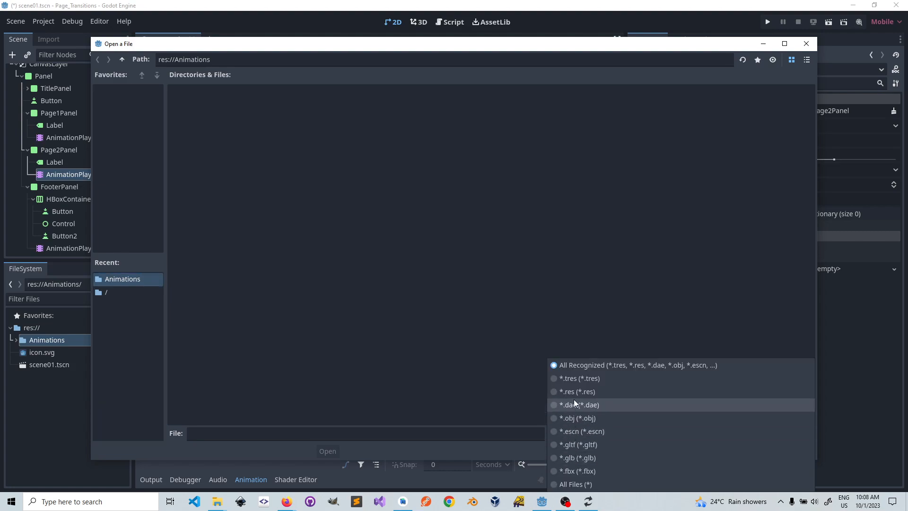
click(576, 484)
click(192, 107)
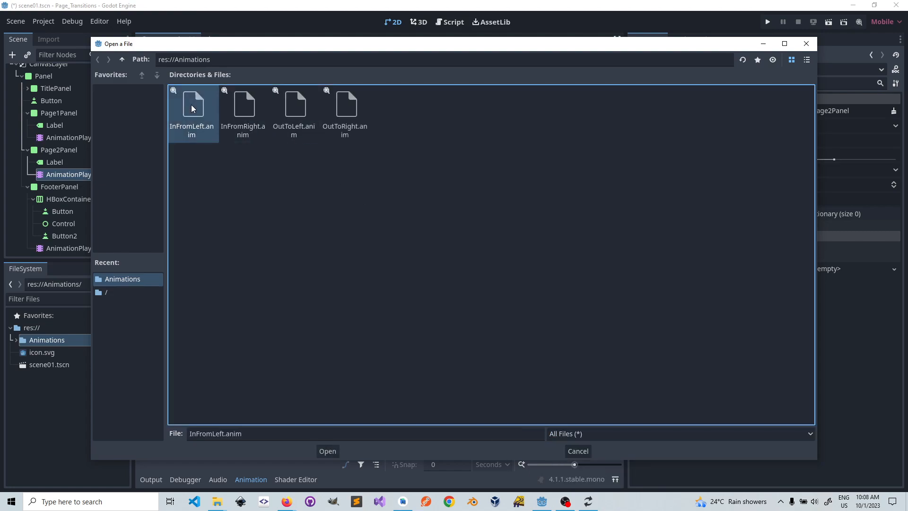
click(329, 452)
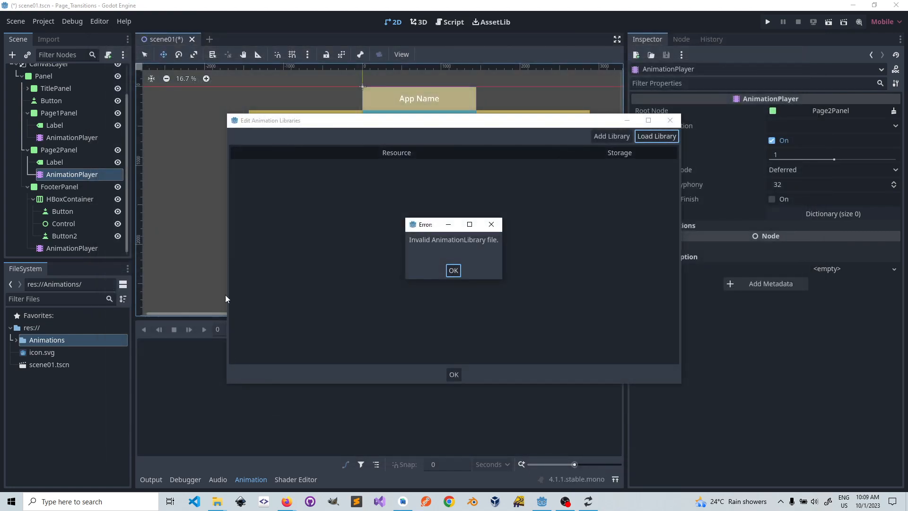
click(453, 270)
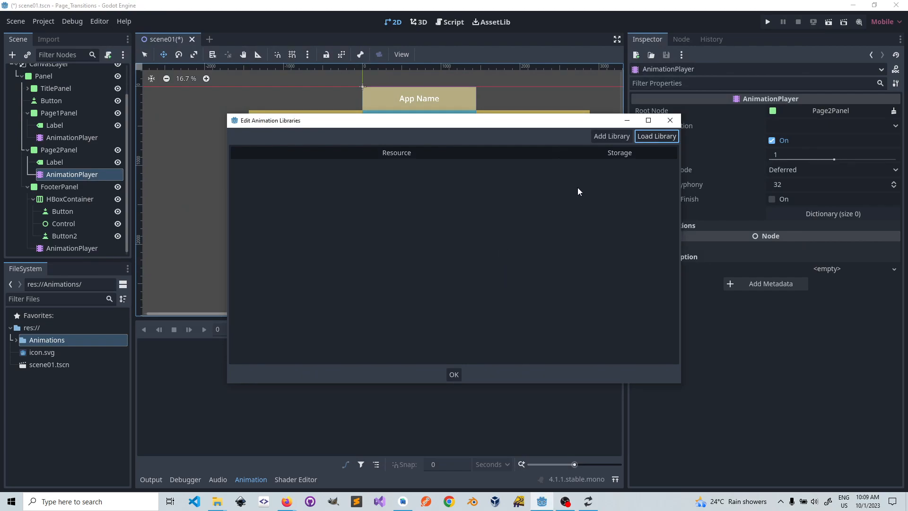
click(656, 137)
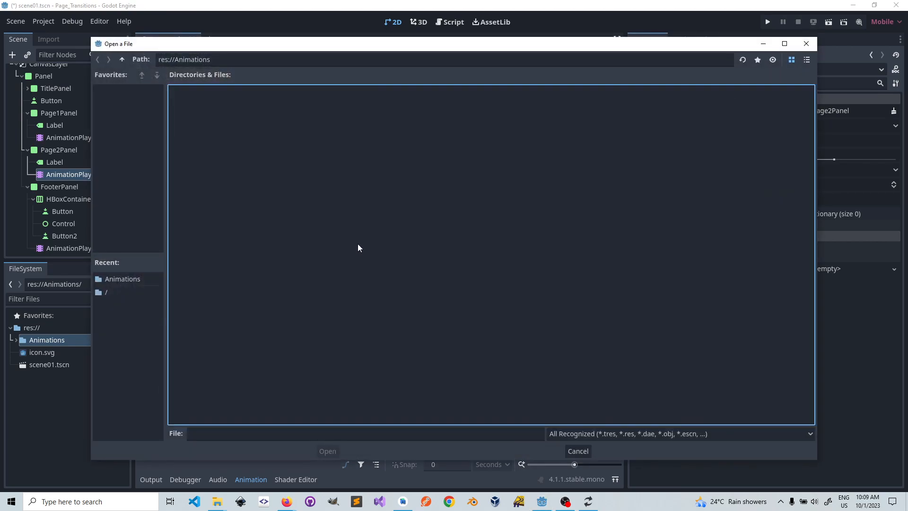
click(568, 433)
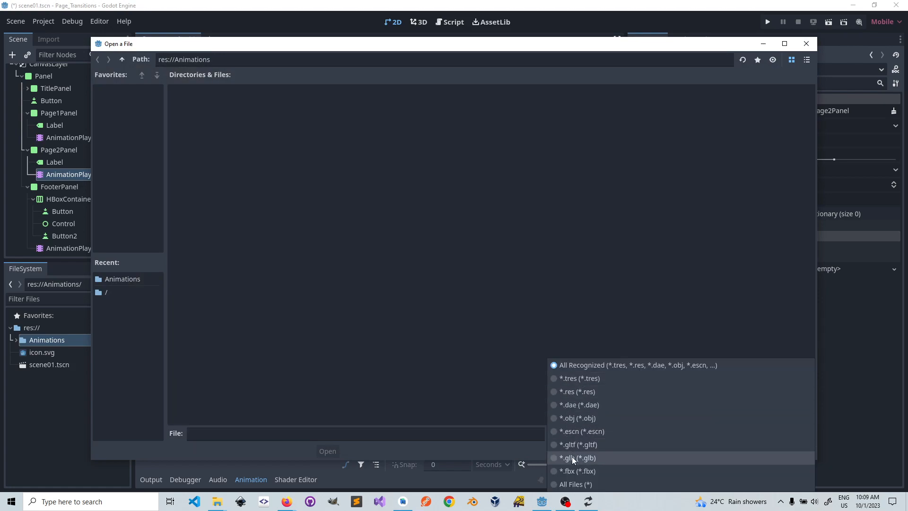
click(574, 485)
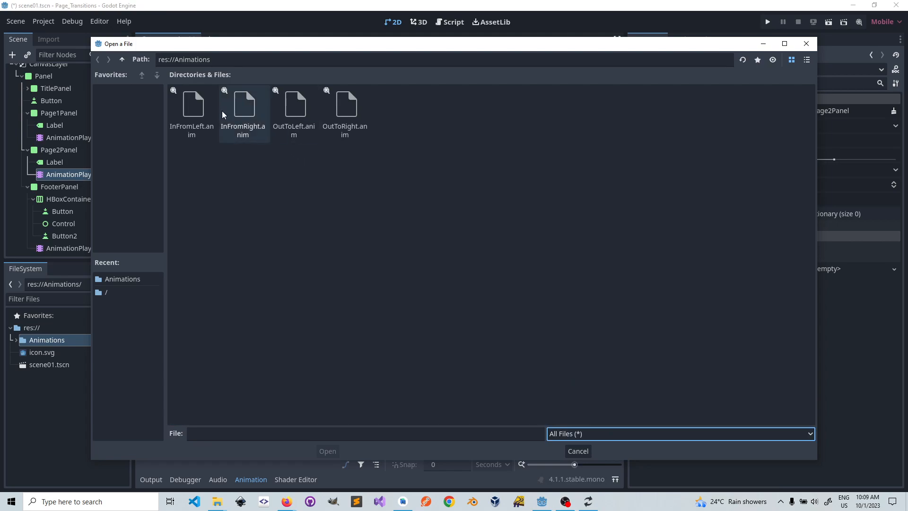
click(580, 451)
click(670, 120)
Step: Create a new animation named InFromLeft in Page2Panel's AnimationPlayer
click(275, 331)
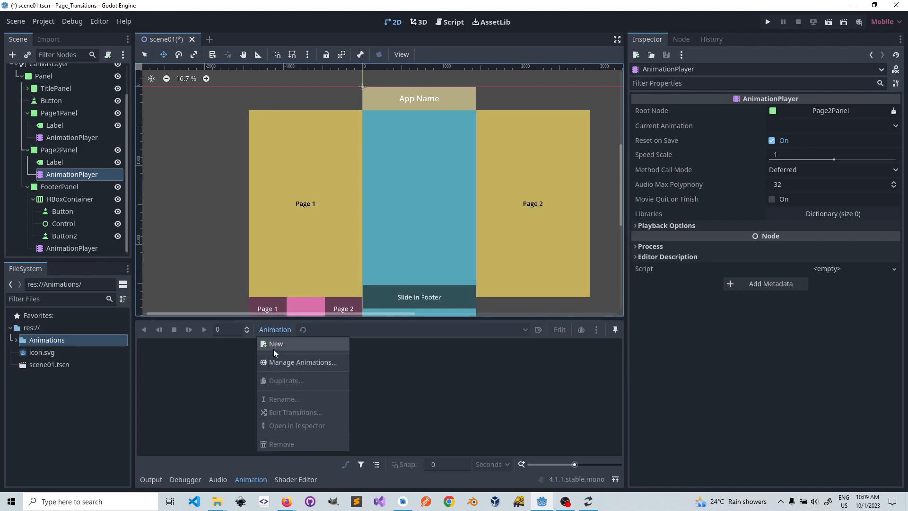
click(273, 347)
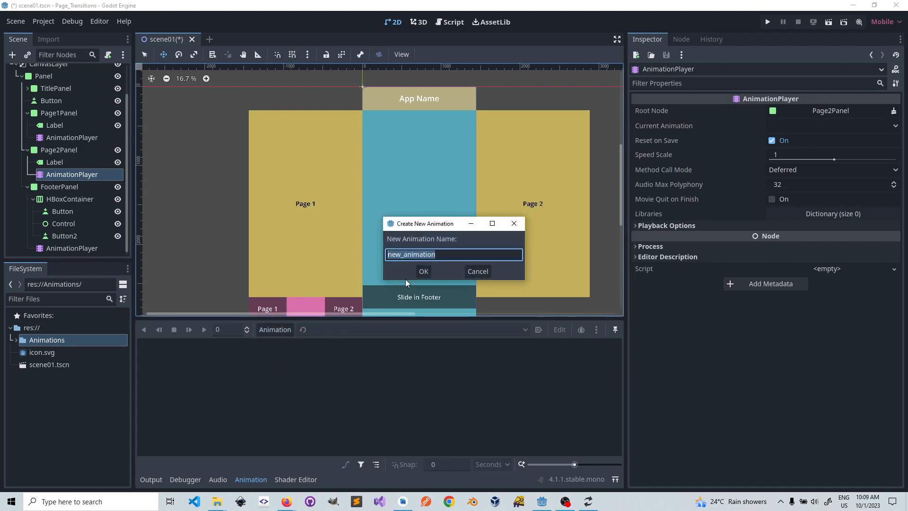
key(BackSpace)
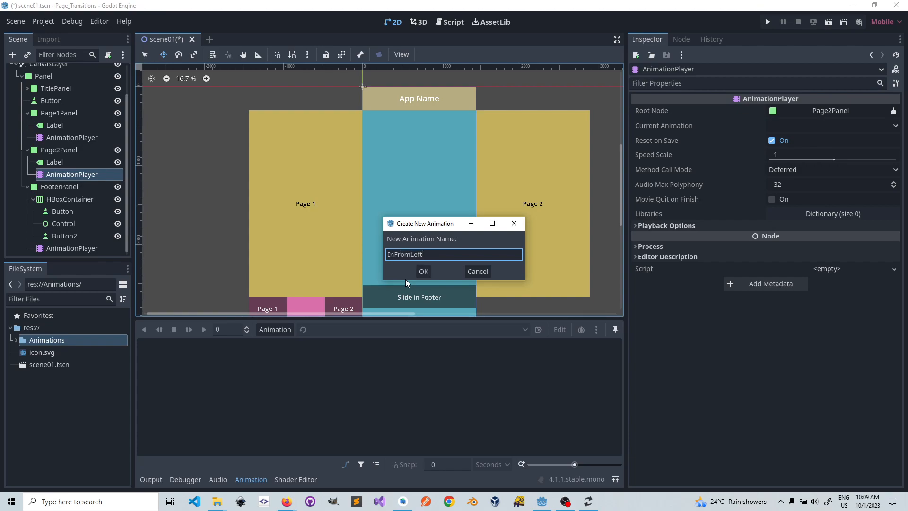
click(424, 272)
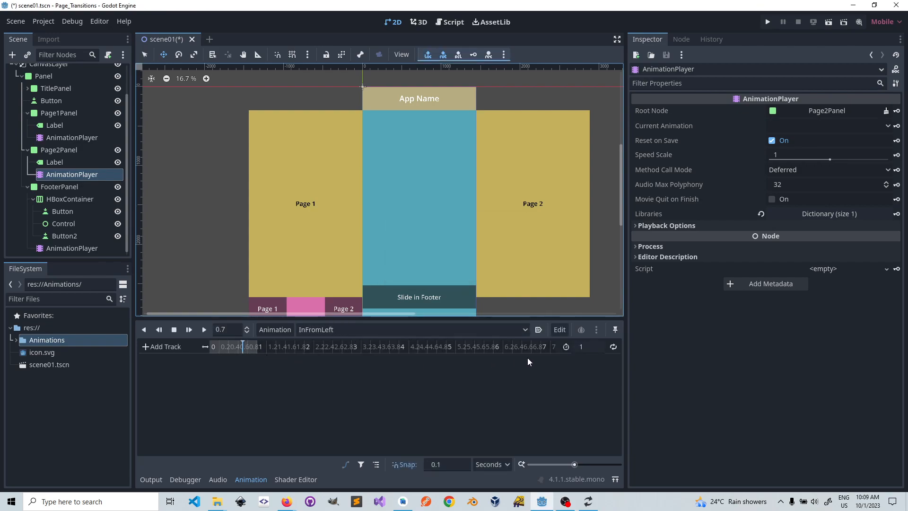
Step: Set the length of the new InFromLeft animation to 0.6 seconds
click(581, 348)
text(.6)
key(Return)
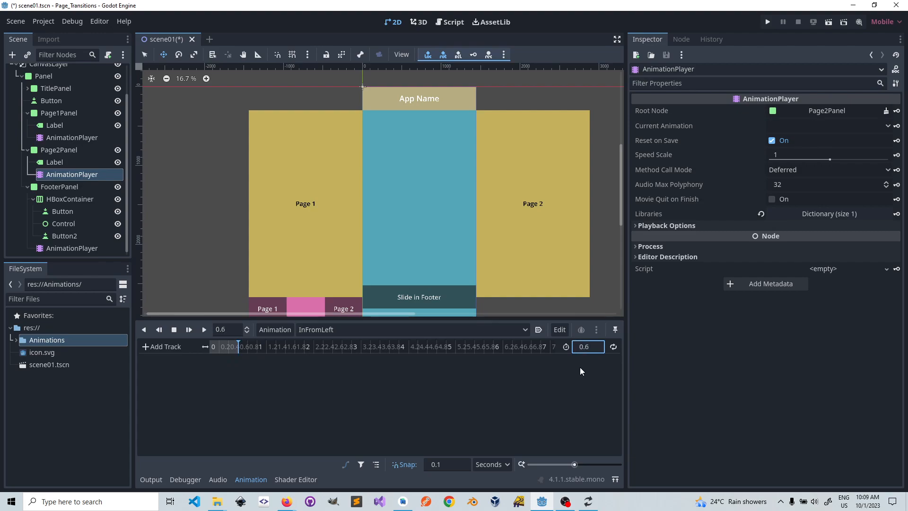
click(525, 329)
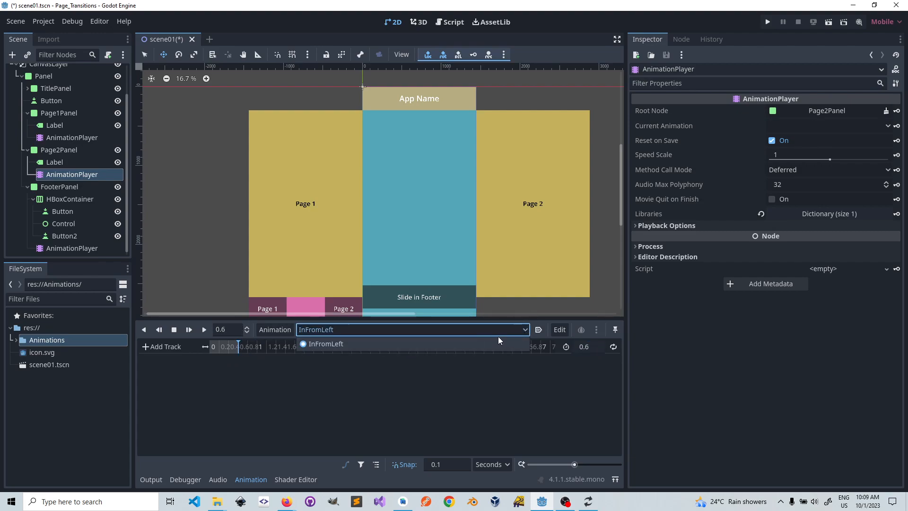
click(522, 330)
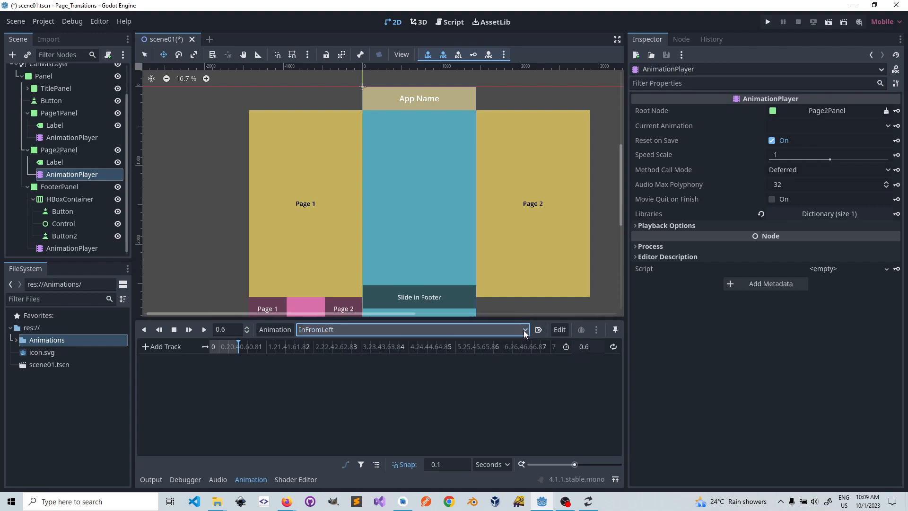
click(560, 329)
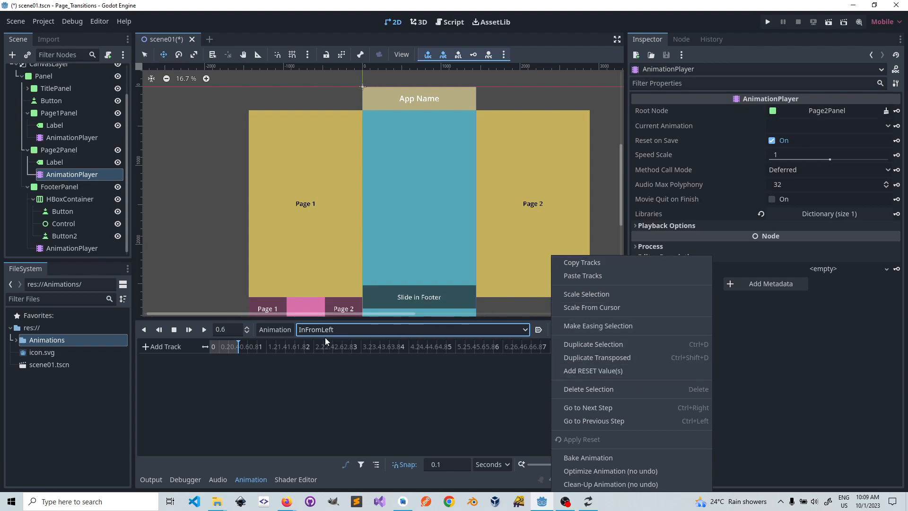
click(275, 330)
Step: Remove the built-in InFromLeft animation from the Global library of Page2Panel's AnimationPlayer
click(274, 330)
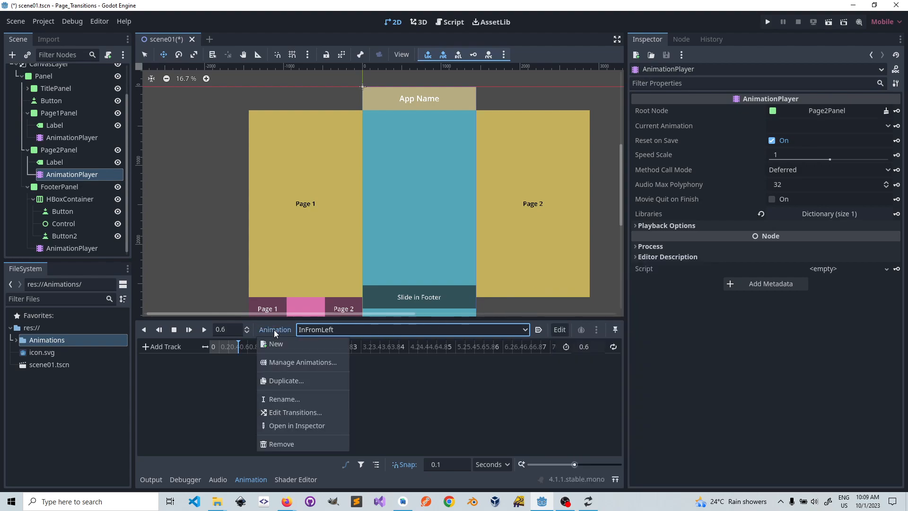
click(282, 362)
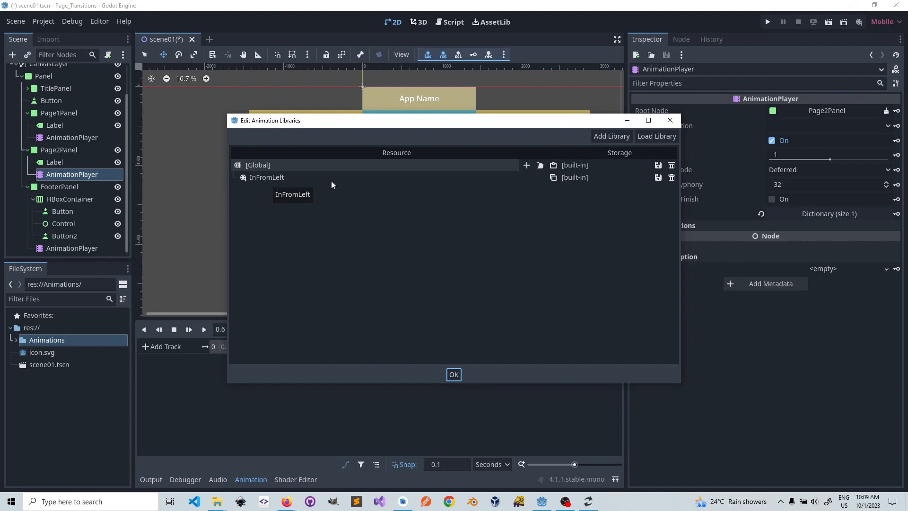
click(672, 178)
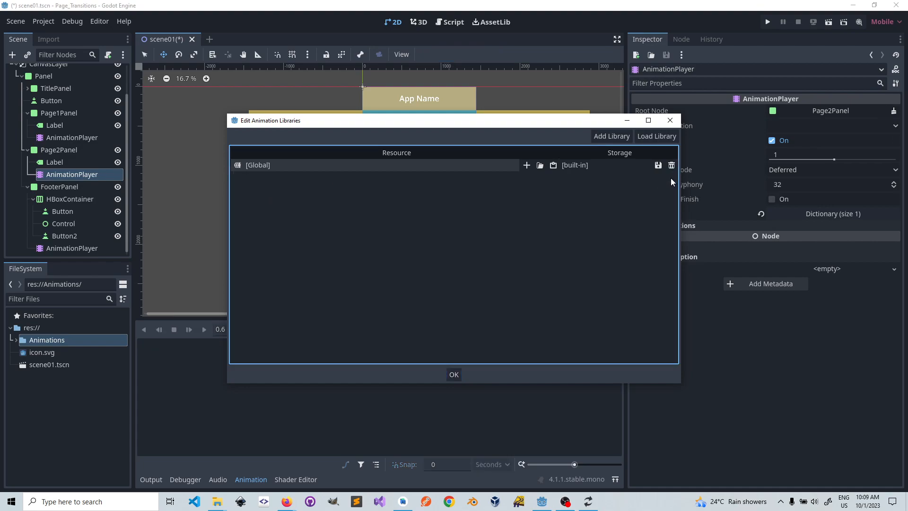
Step: Load InFromLeft.anim and InFromRight.anim from res://Animations into the Global library of Page2Panel's AnimationPlayer
click(540, 166)
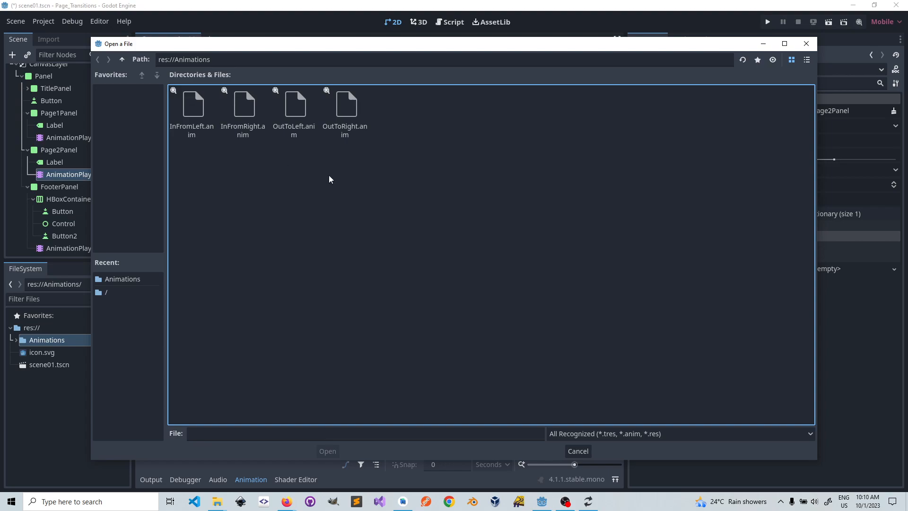
click(191, 106)
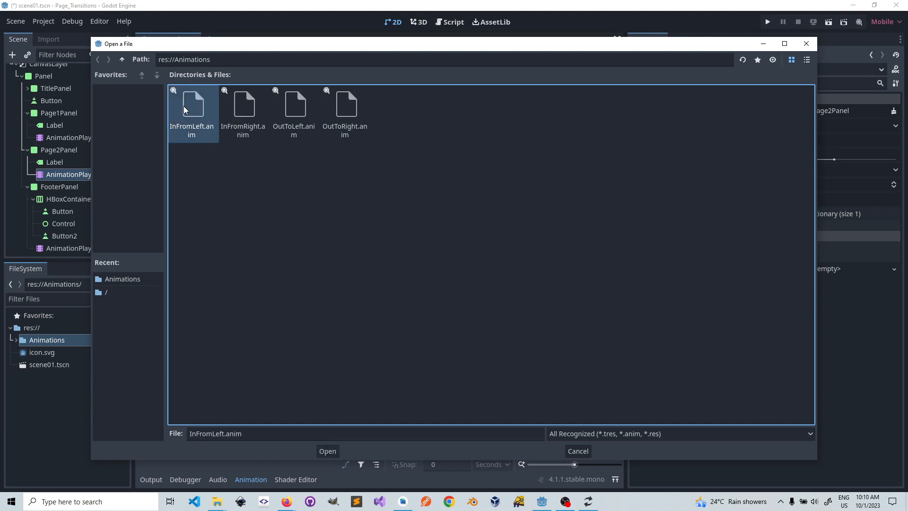
click(333, 450)
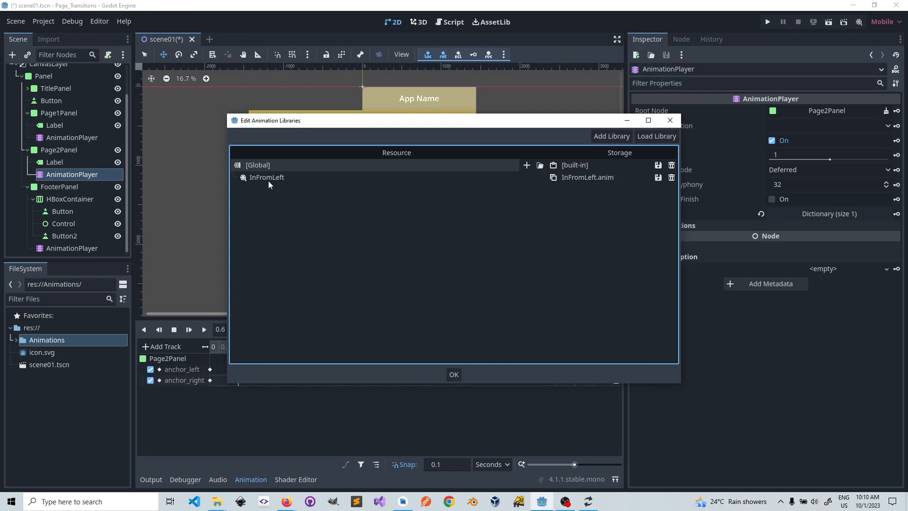
click(541, 166)
click(245, 110)
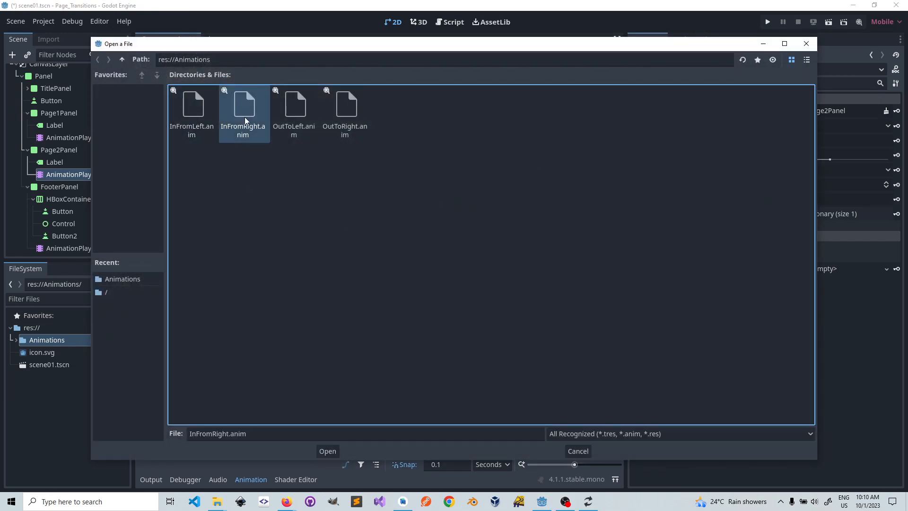
click(328, 451)
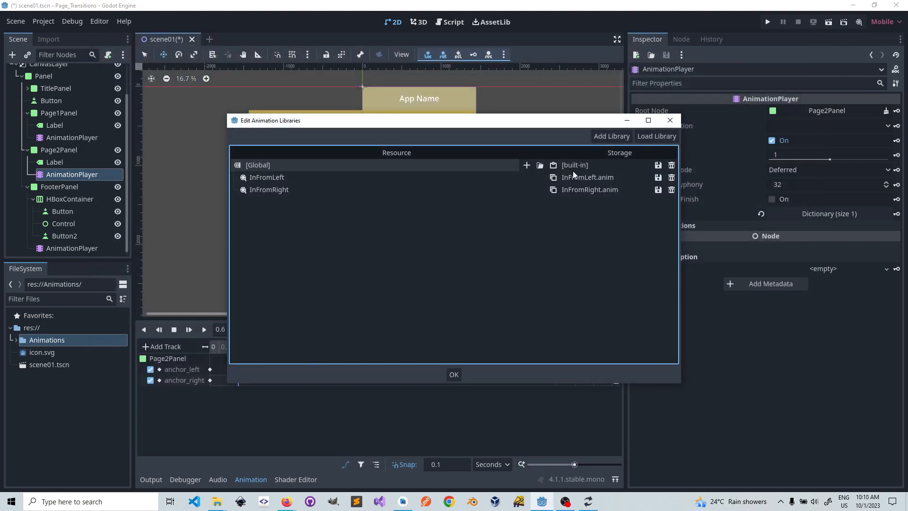
Step: Load OutToLeft.anim and OutToRight.anim from res://Animations into the same Global library
click(539, 166)
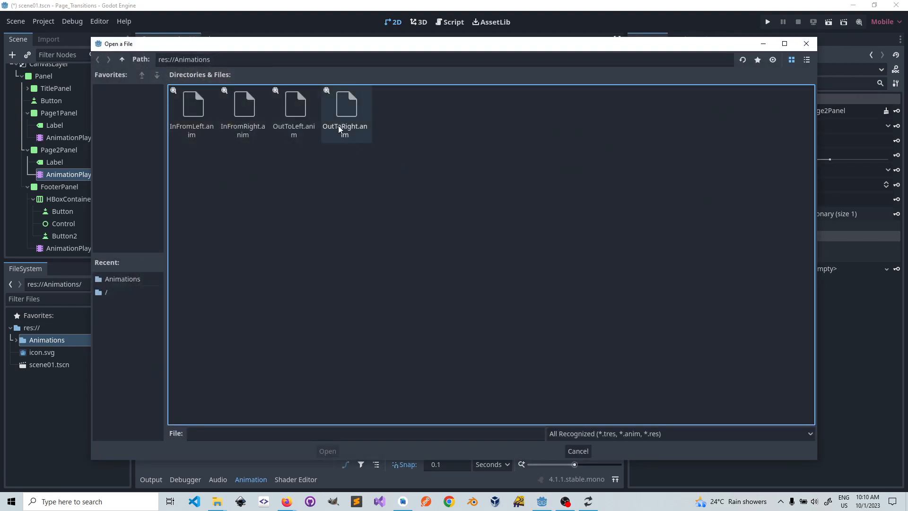
click(296, 104)
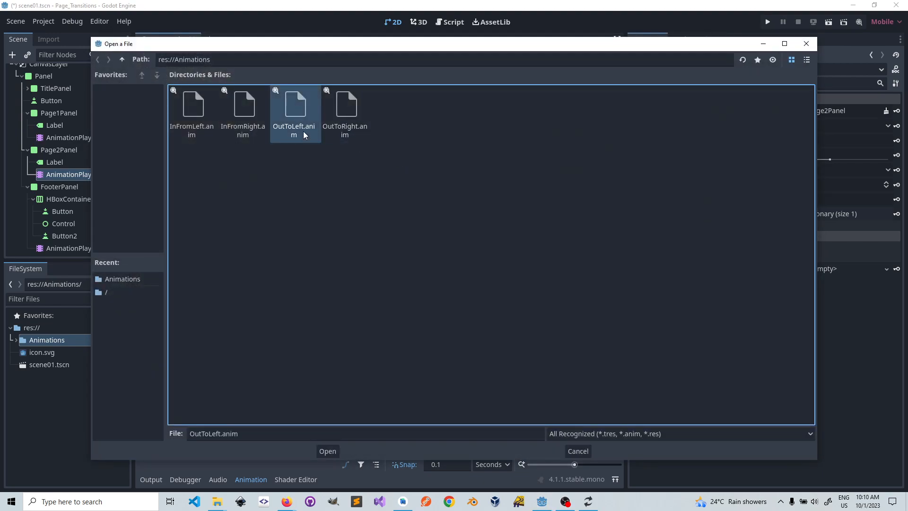
click(326, 452)
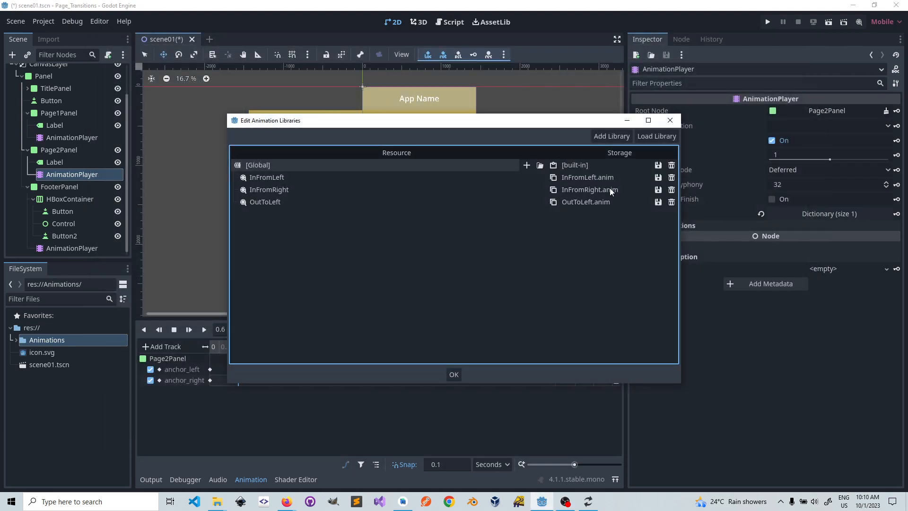
click(540, 165)
click(349, 108)
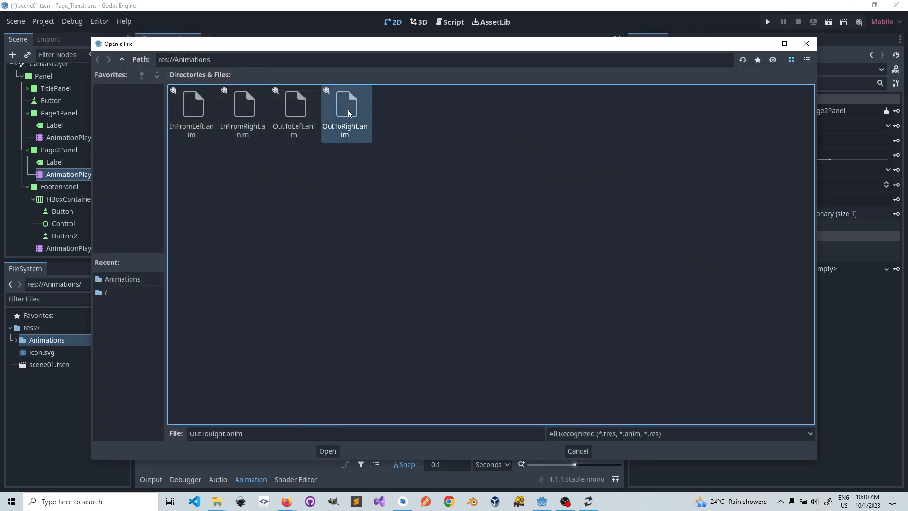
click(327, 451)
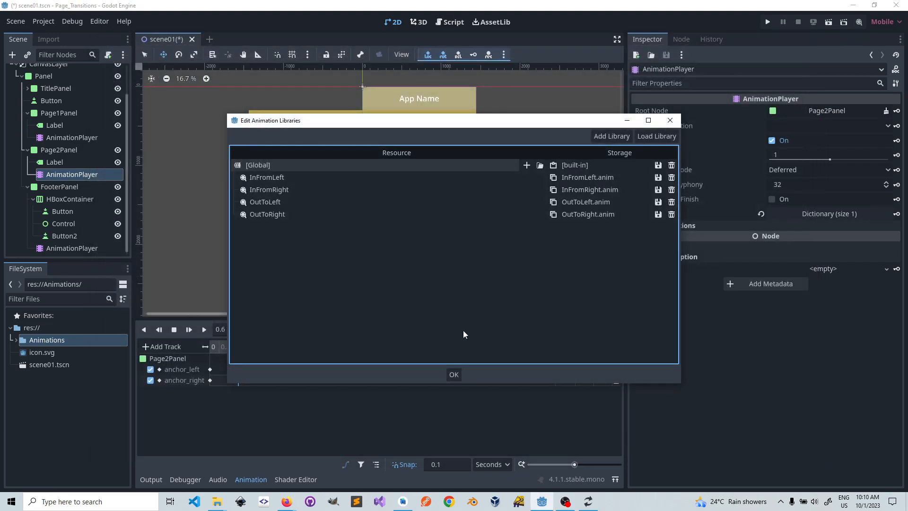
Step: Close the animation library editor and preview InFromLeft on Page2Panel from 0 seconds
click(454, 376)
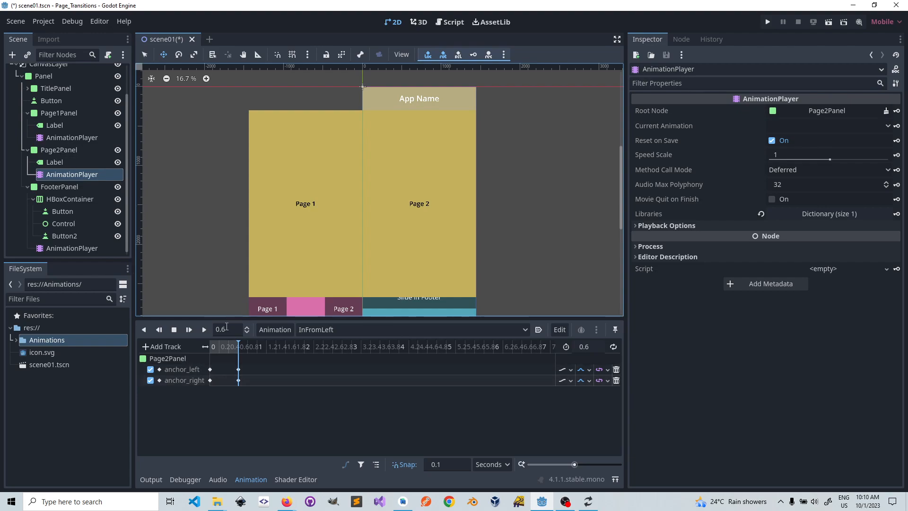
drag(237, 343, 207, 355)
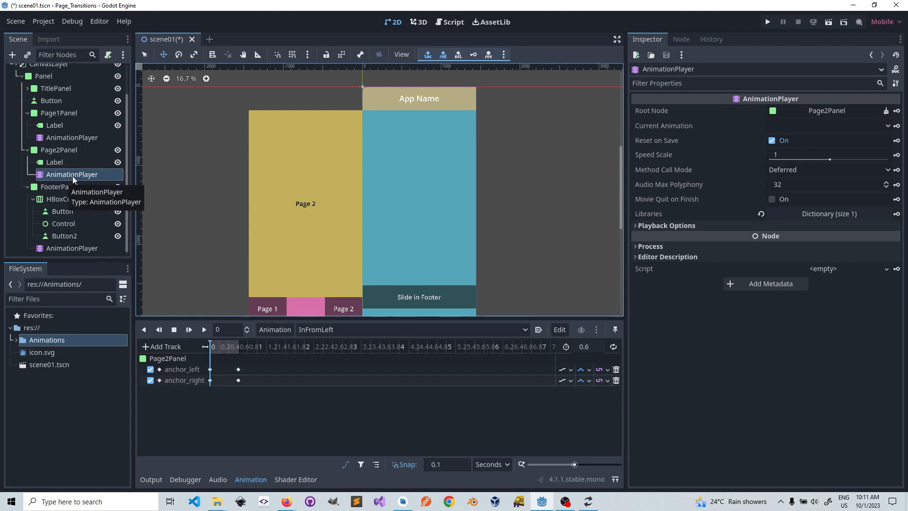
click(48, 151)
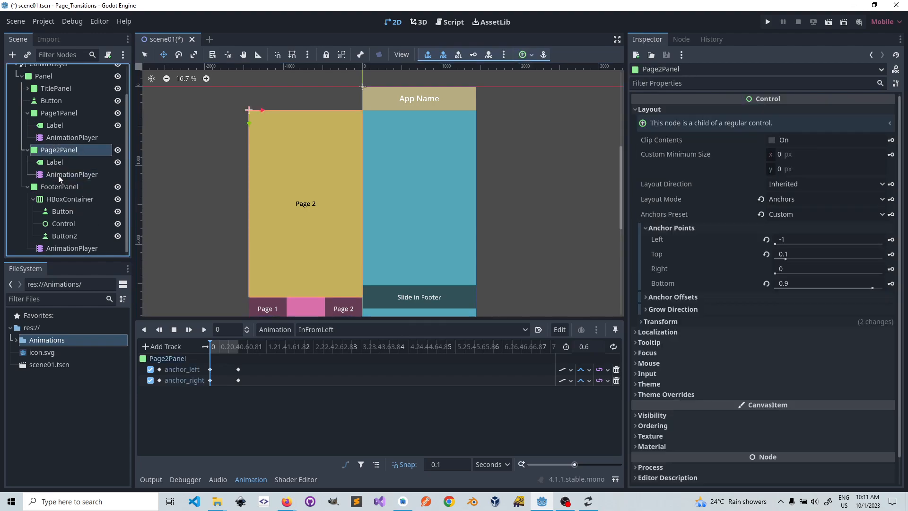
click(45, 176)
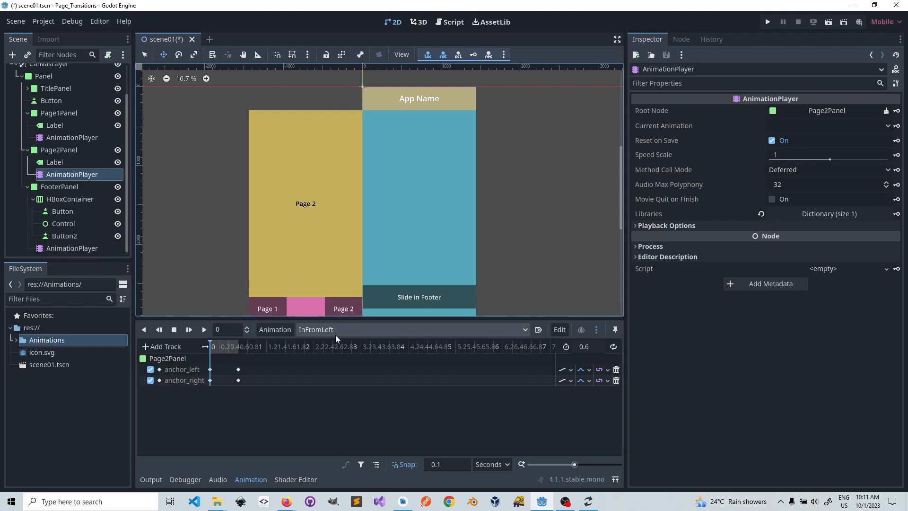
click(205, 331)
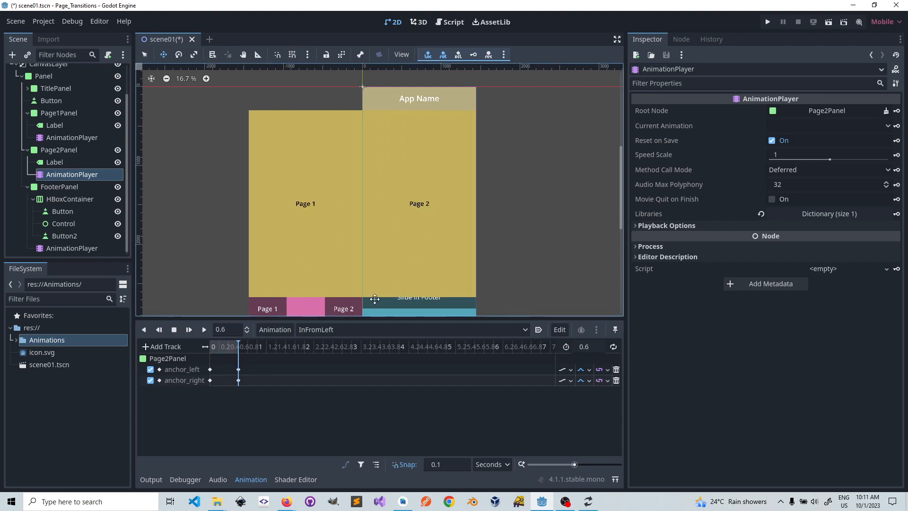
Step: Preview InFromRight on Page2Panel several times and inspect the first anchor_left key
click(333, 330)
click(330, 358)
click(204, 330)
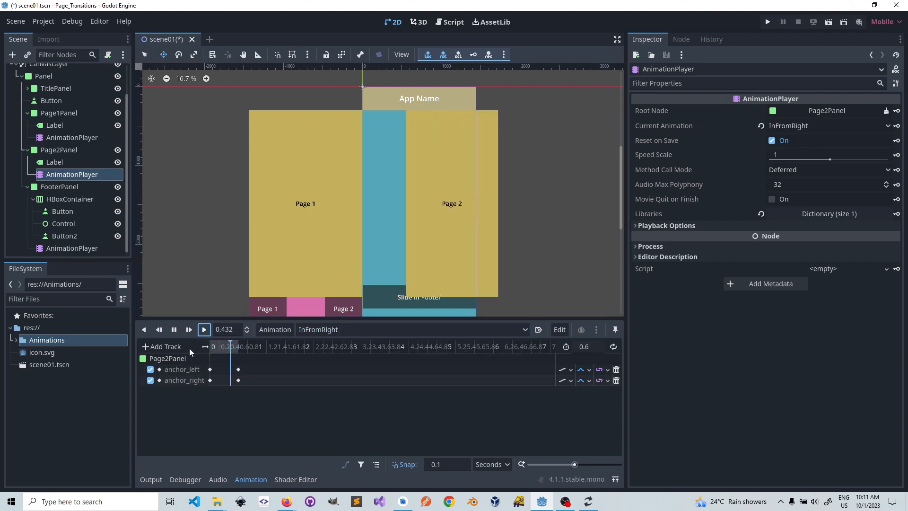
click(204, 330)
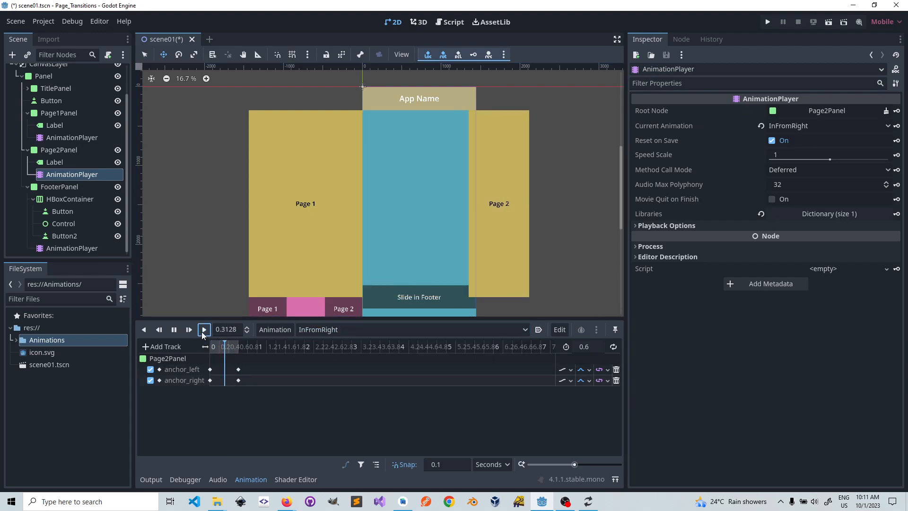
click(204, 330)
click(204, 330)
click(204, 330)
click(204, 330)
click(203, 330)
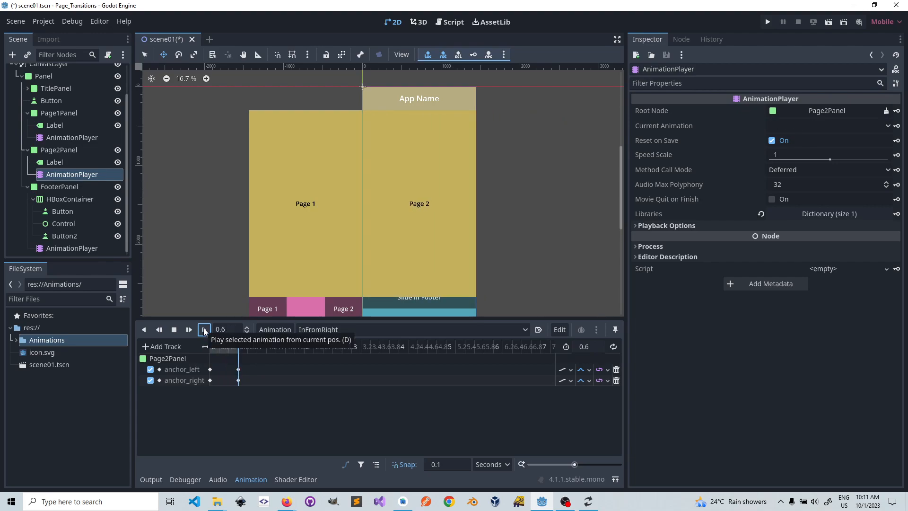
click(204, 329)
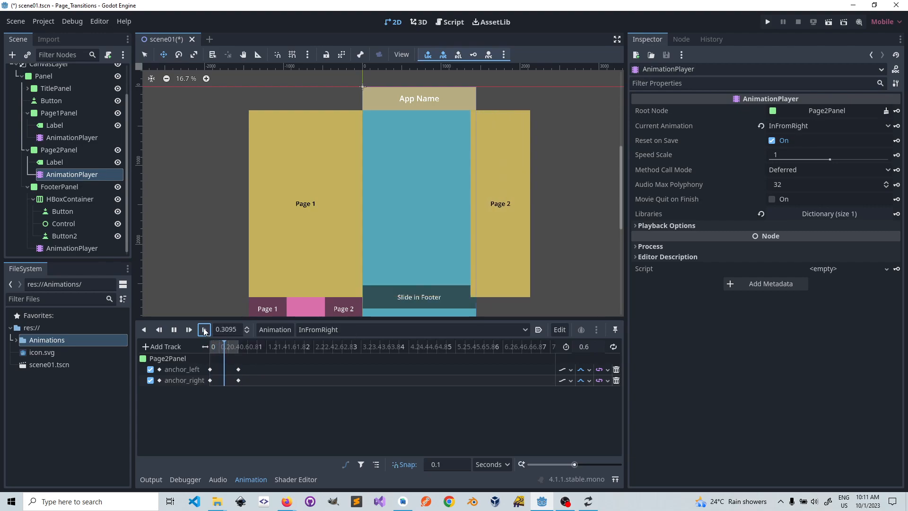
click(210, 370)
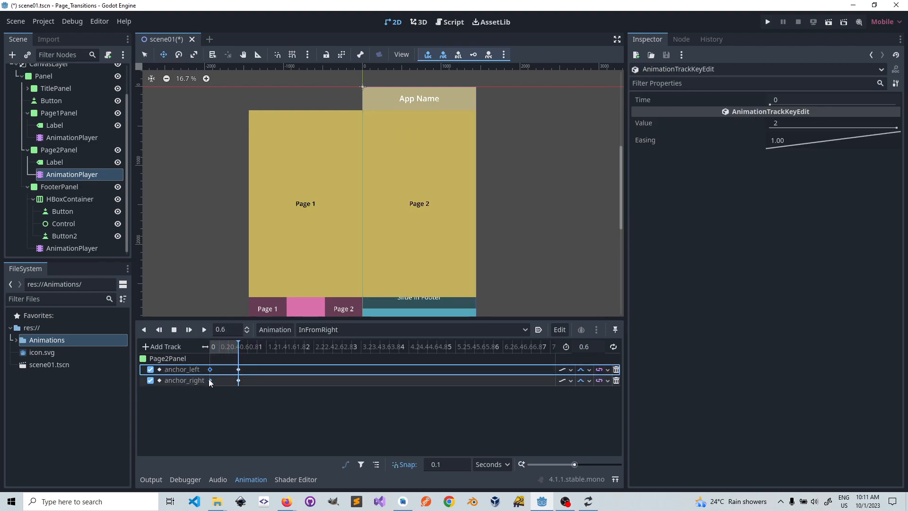
mouse_move(209, 379)
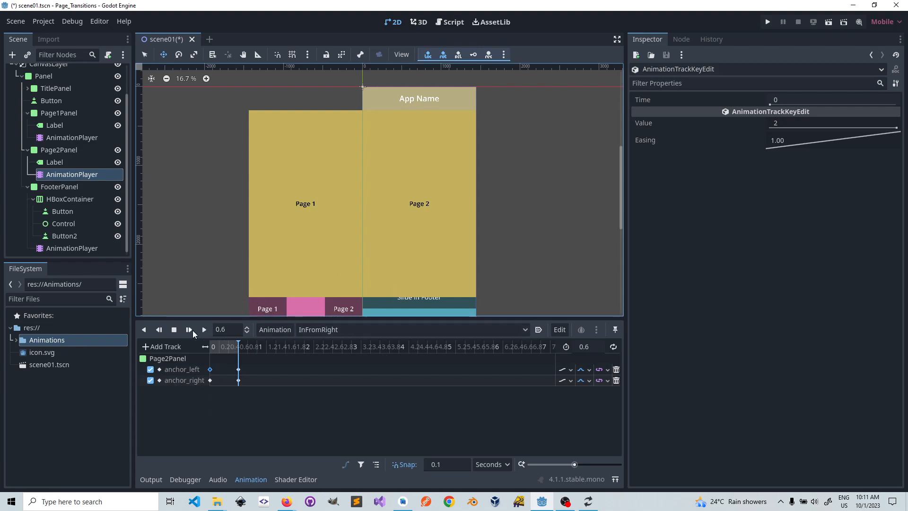
Step: Preview the OutToLeft and OutToRight animations on Page2Panel
click(351, 330)
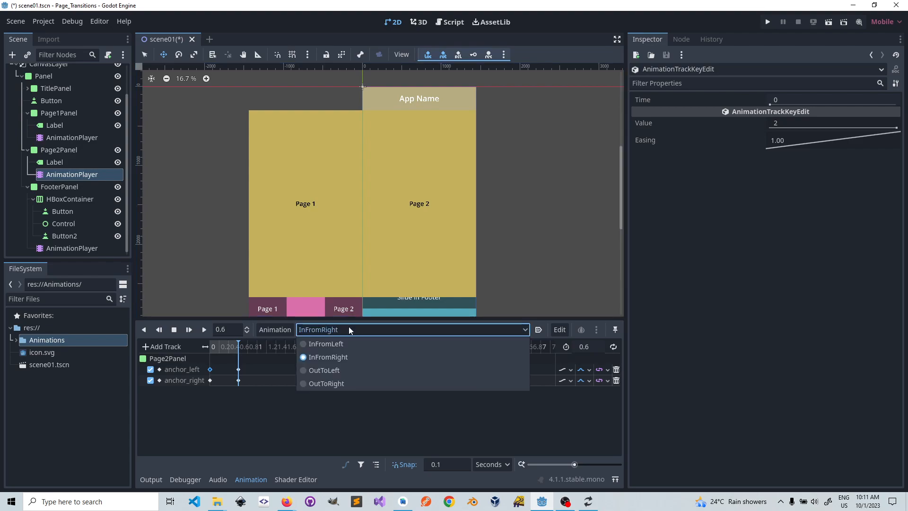
click(324, 369)
click(204, 330)
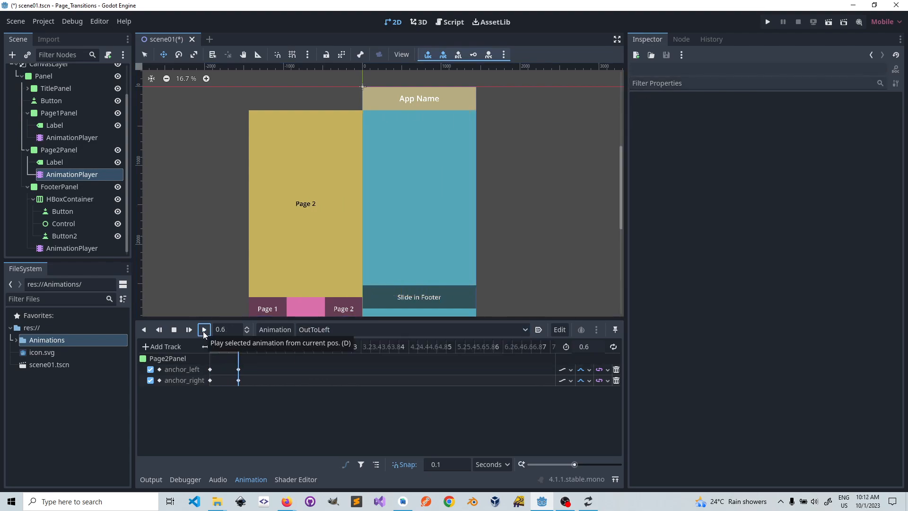
click(313, 328)
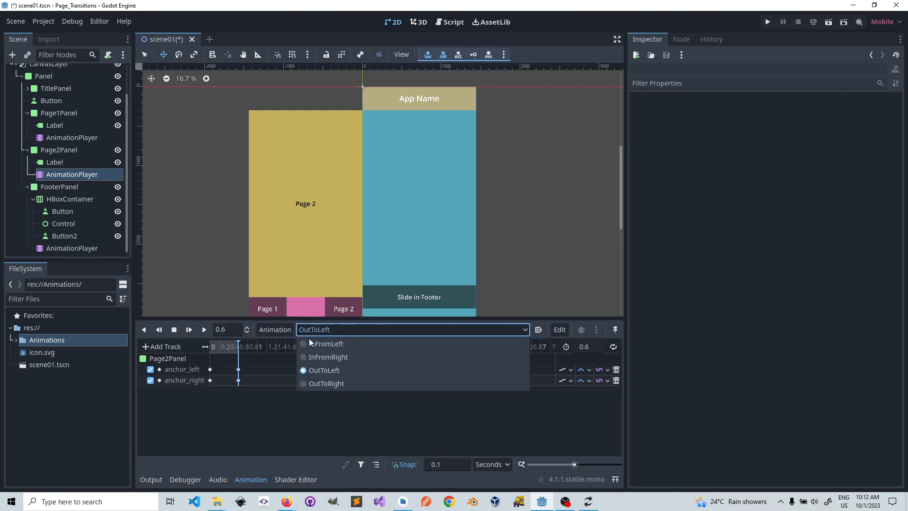
click(317, 384)
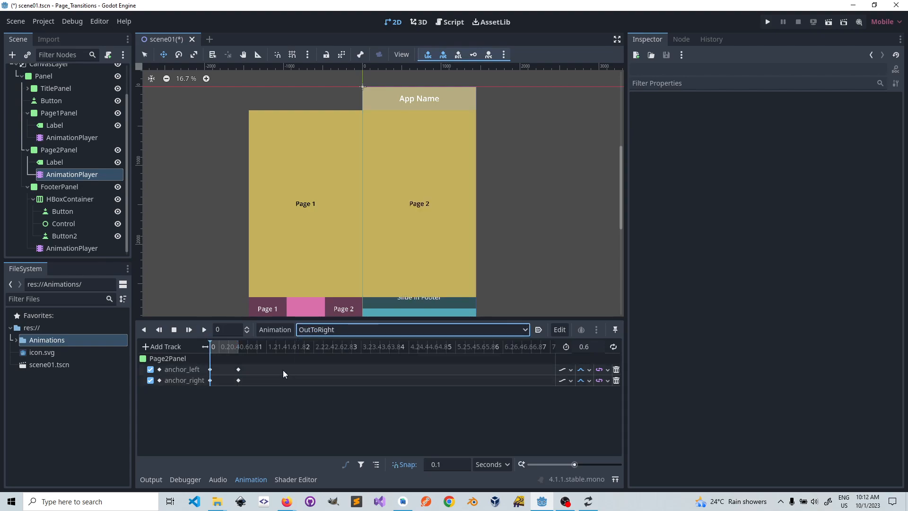
click(206, 330)
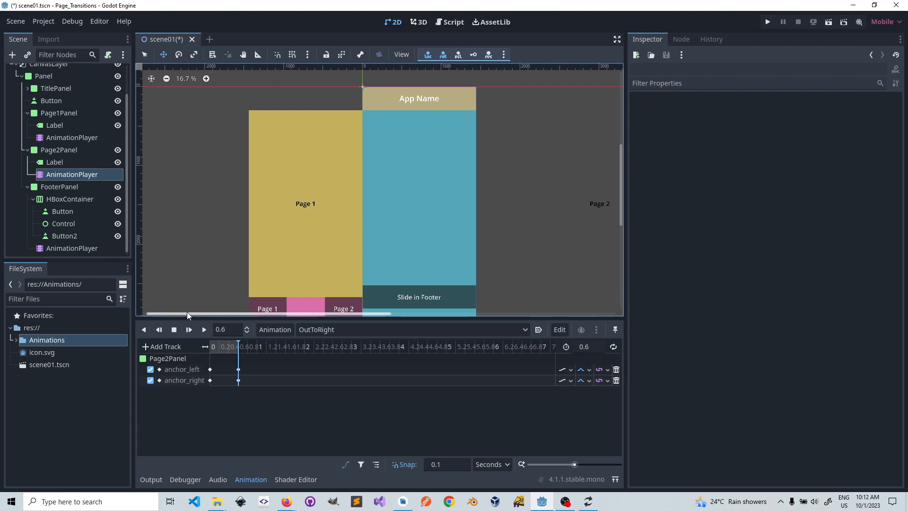
Step: Preview the InFromRight and OutToRight animations on Page1Panel for comparison
click(62, 139)
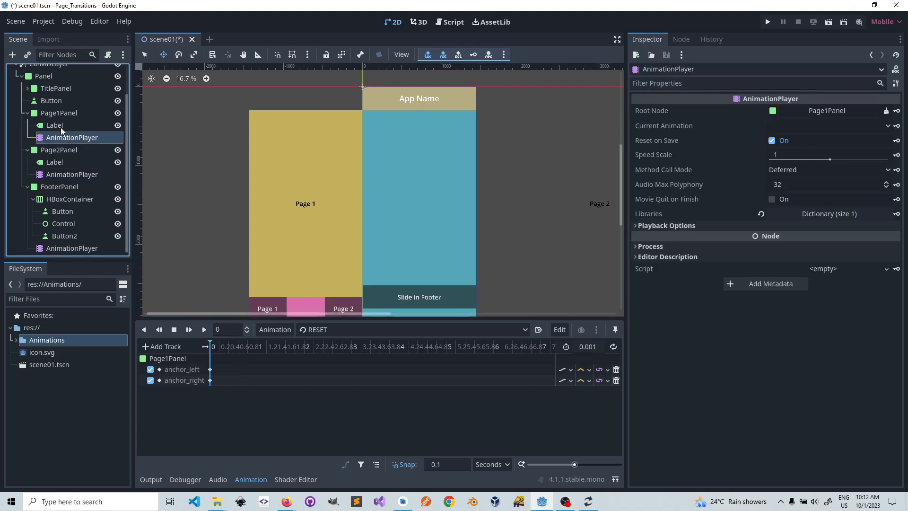
click(377, 333)
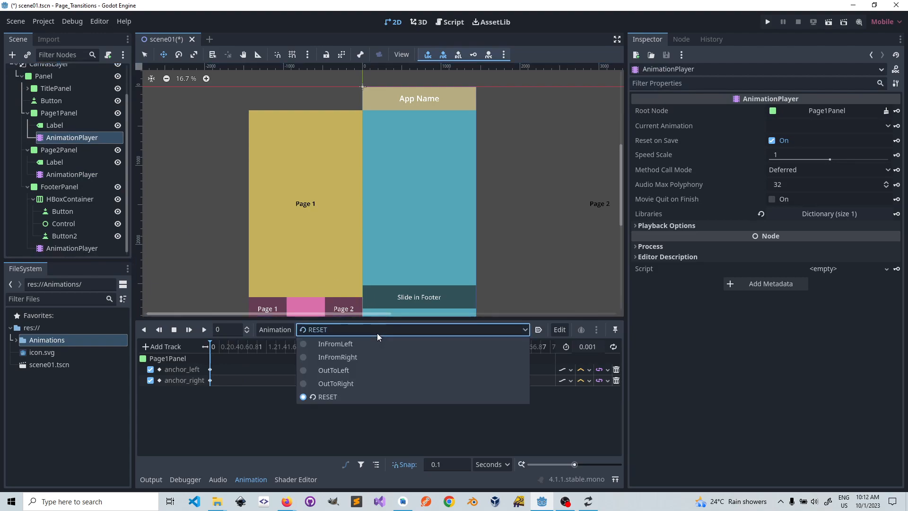
click(340, 357)
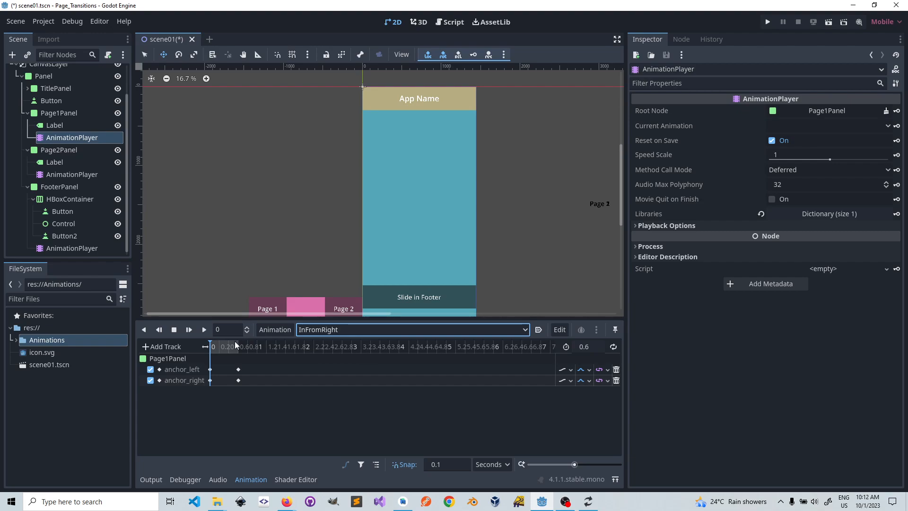
click(205, 330)
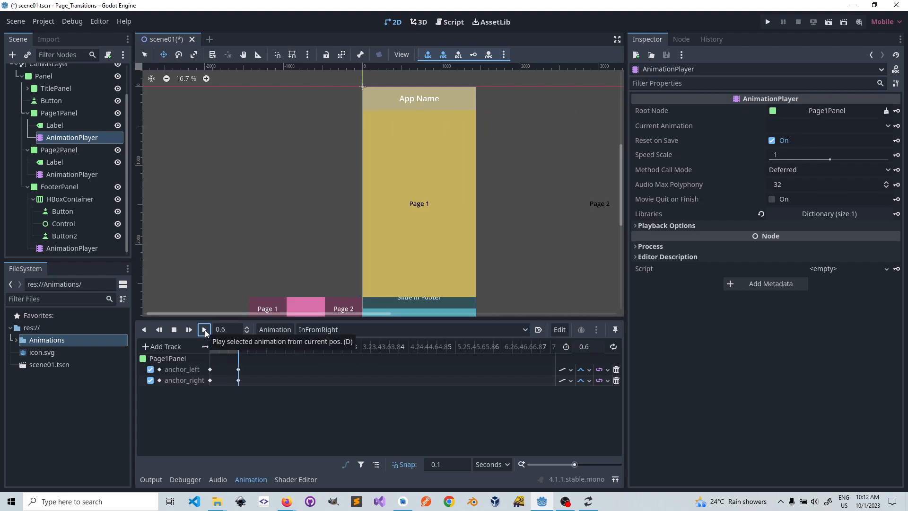
click(351, 330)
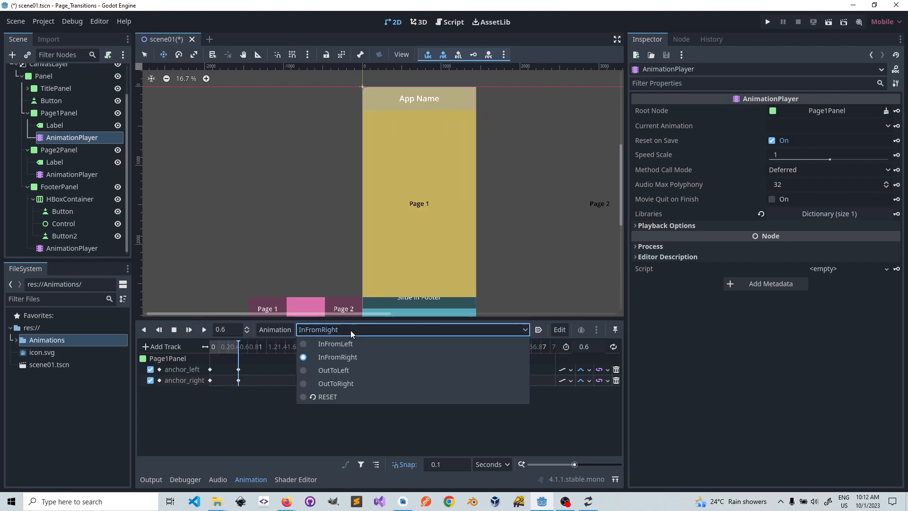
click(342, 379)
click(205, 330)
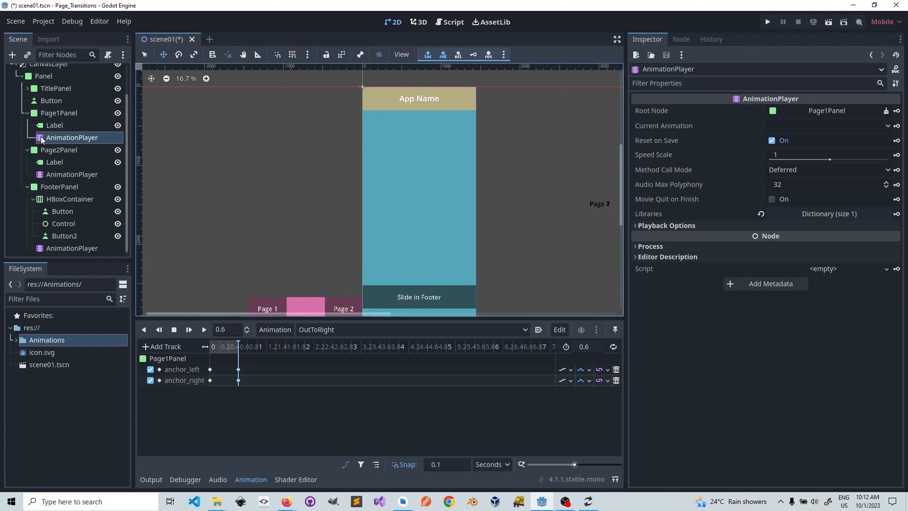
Step: Set Page1Panel's left anchor key to 1 at 0 seconds of the InFromRight animation
click(346, 329)
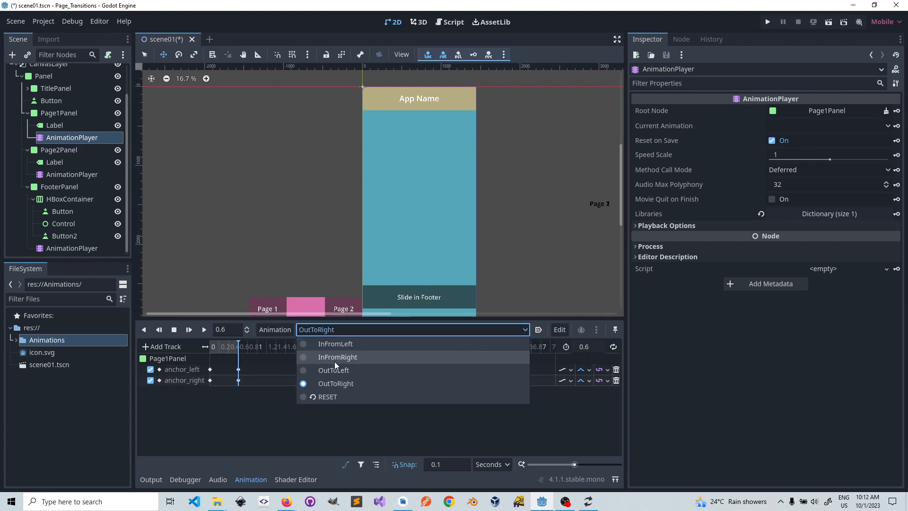
click(336, 359)
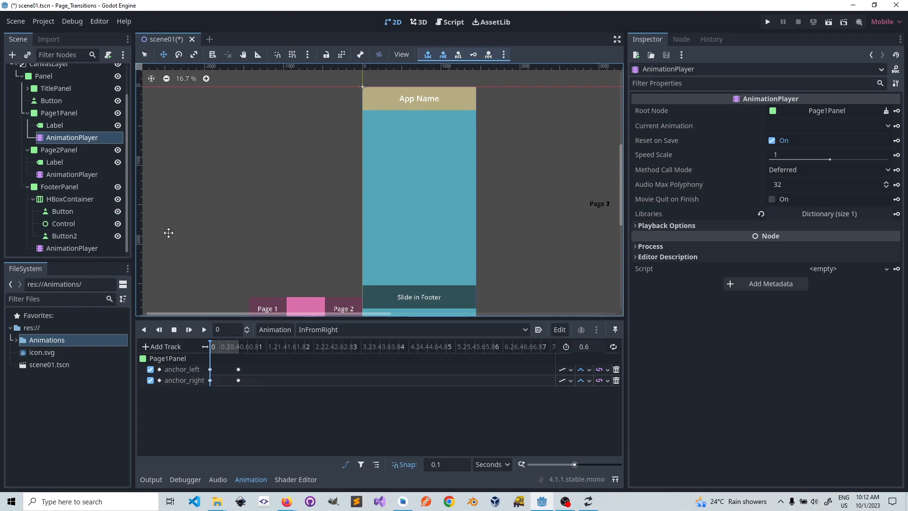
click(56, 114)
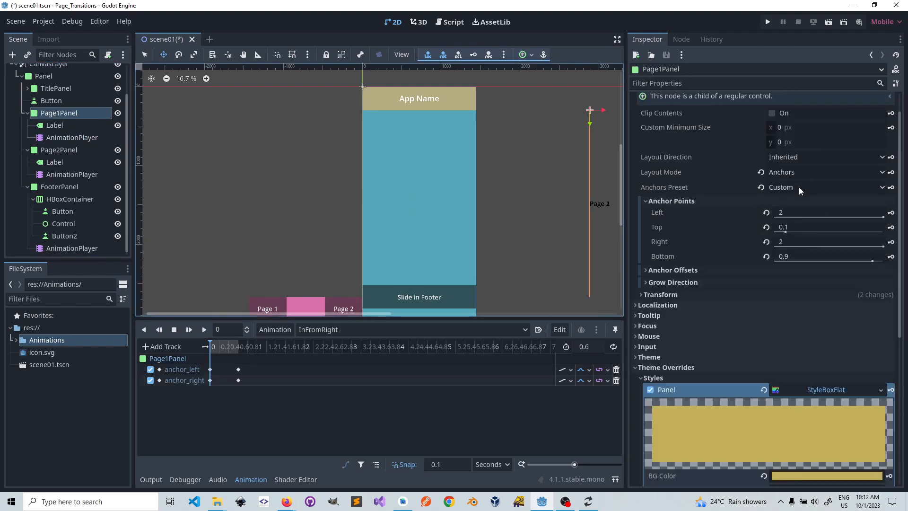
click(783, 211)
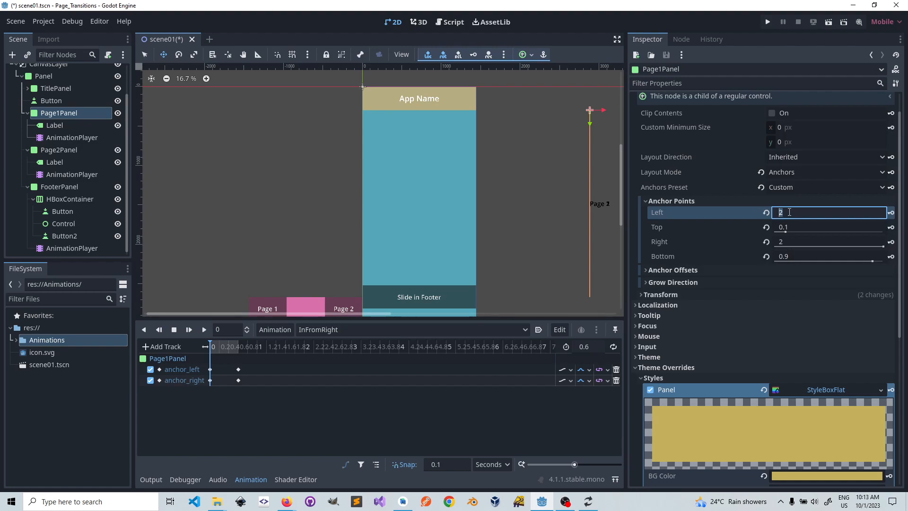
text(1)
key(Return)
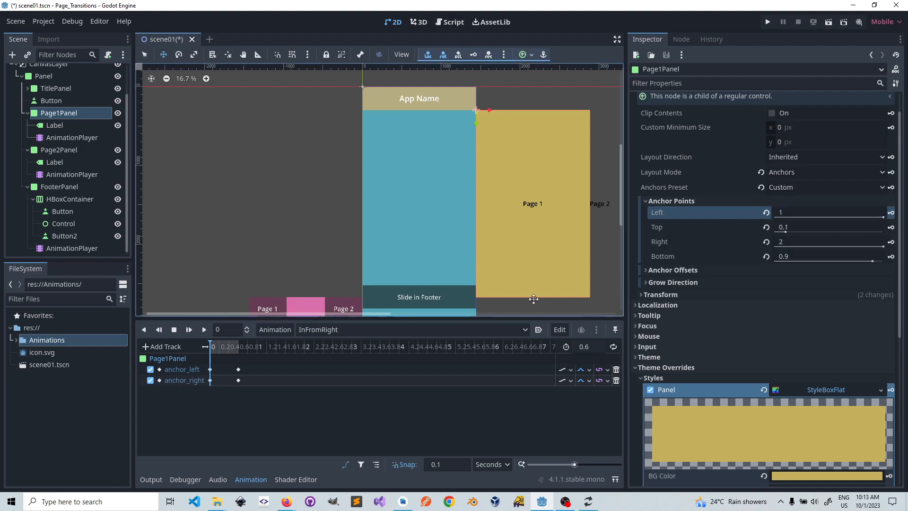
Step: Set Page1Panel's left anchor key to 1 at 0.6 seconds of the OutToRight animation
click(342, 329)
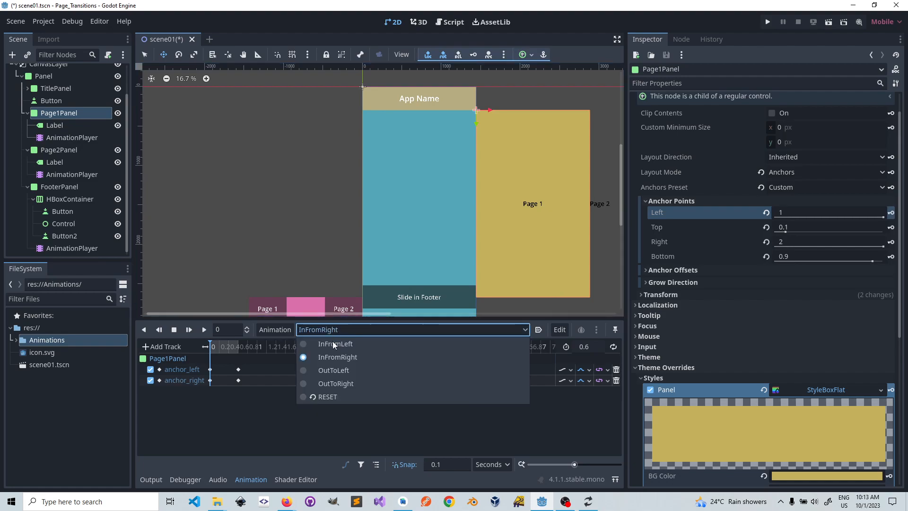
click(333, 384)
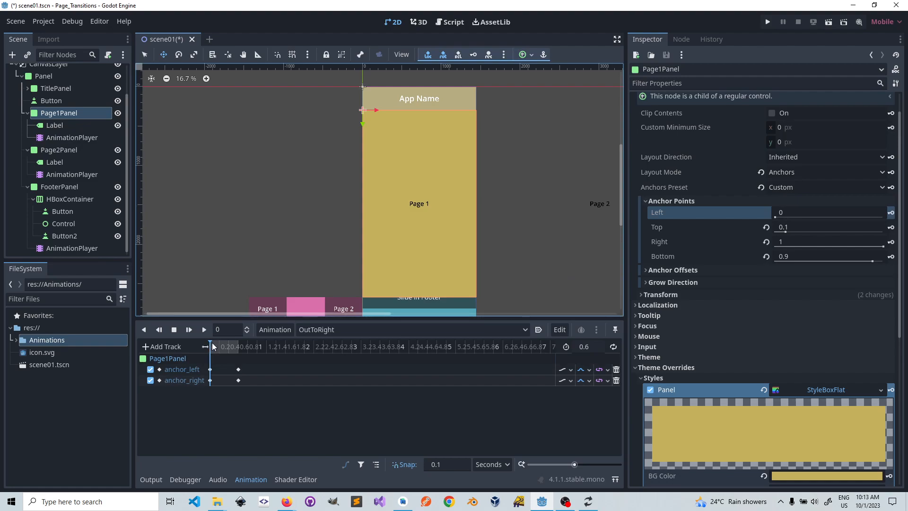
click(229, 347)
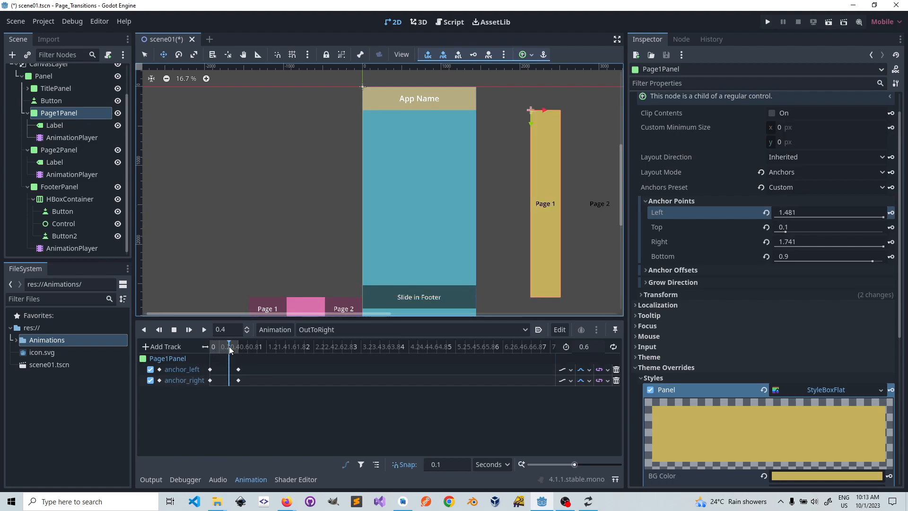
drag(229, 347, 240, 349)
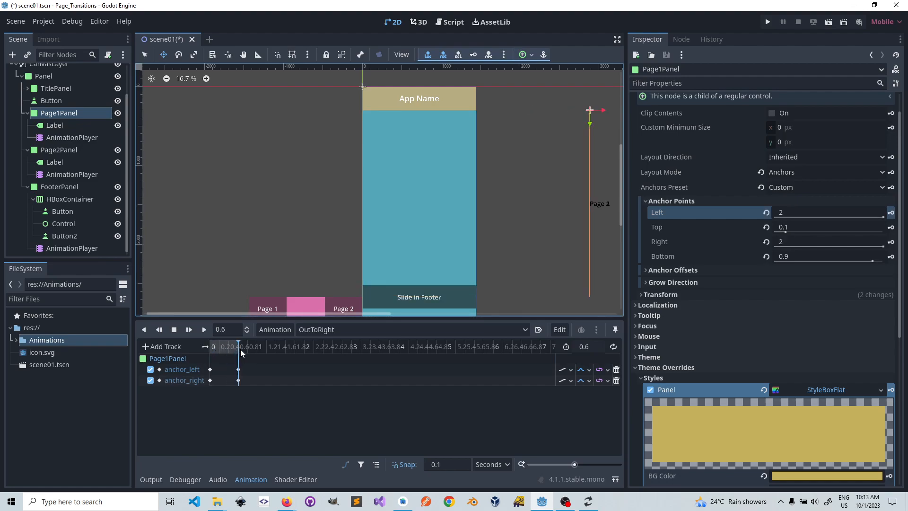
click(786, 213)
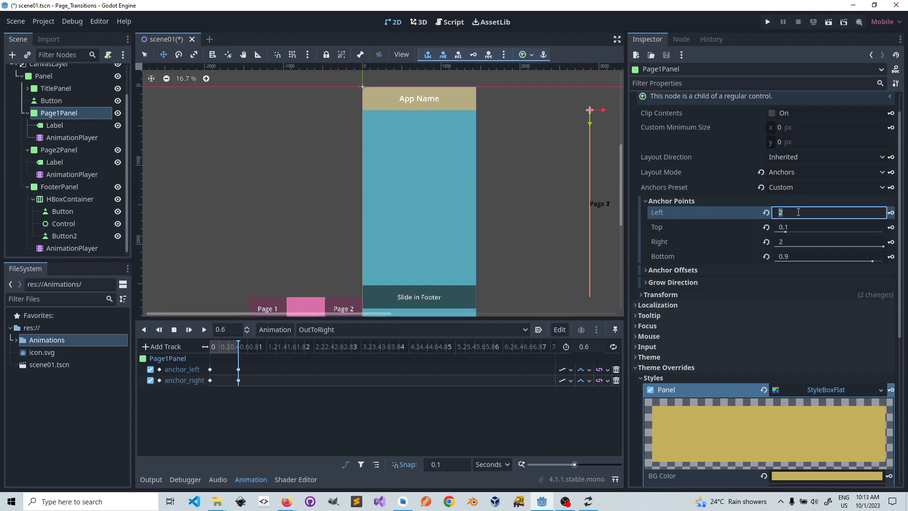
text(1)
key(Return)
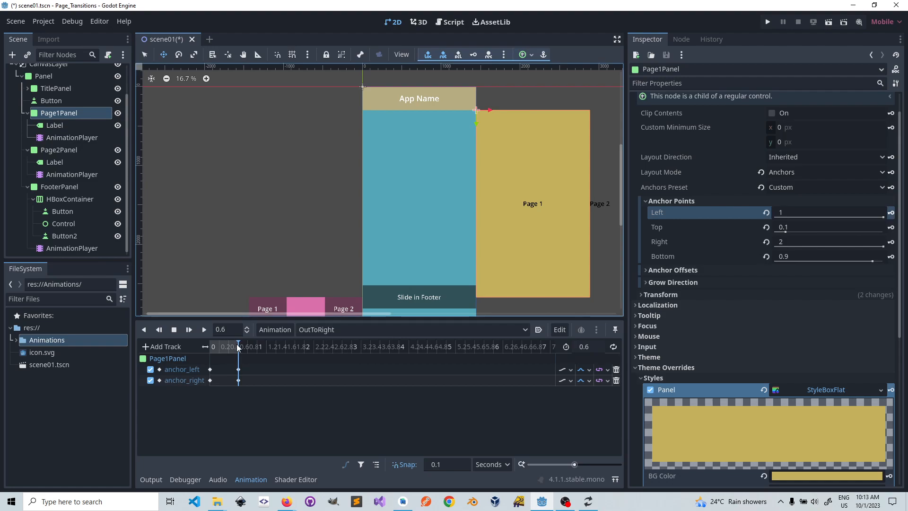
Step: Return Page1Panel's OutToRight animation to 0 seconds and preview OutToRight on Page2Panel
drag(238, 346, 210, 357)
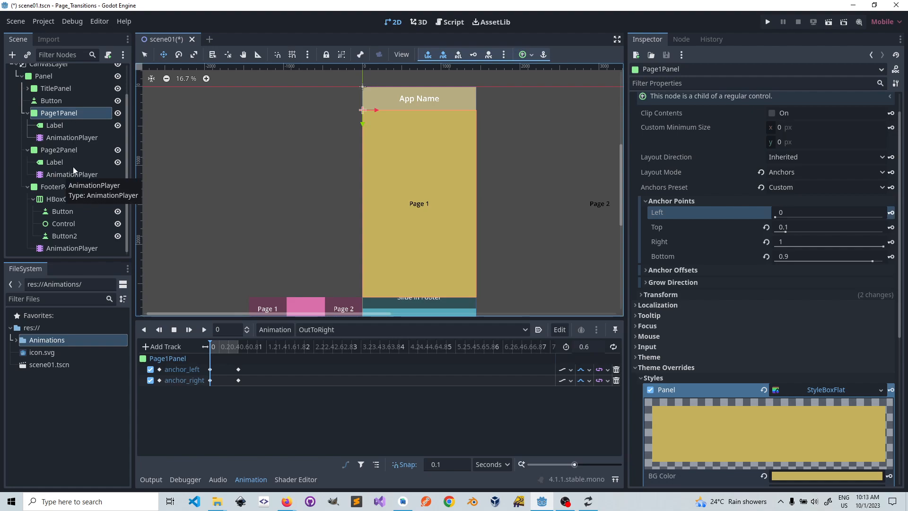
click(63, 174)
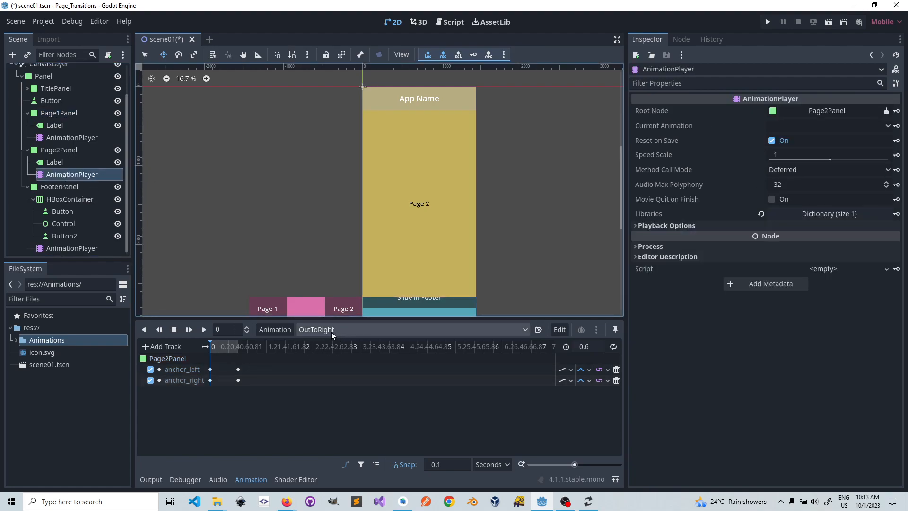
click(205, 329)
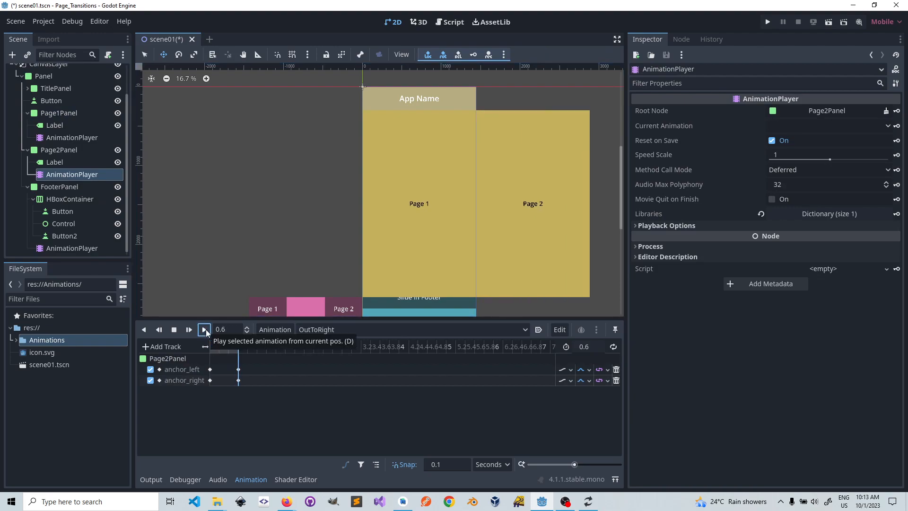
click(205, 331)
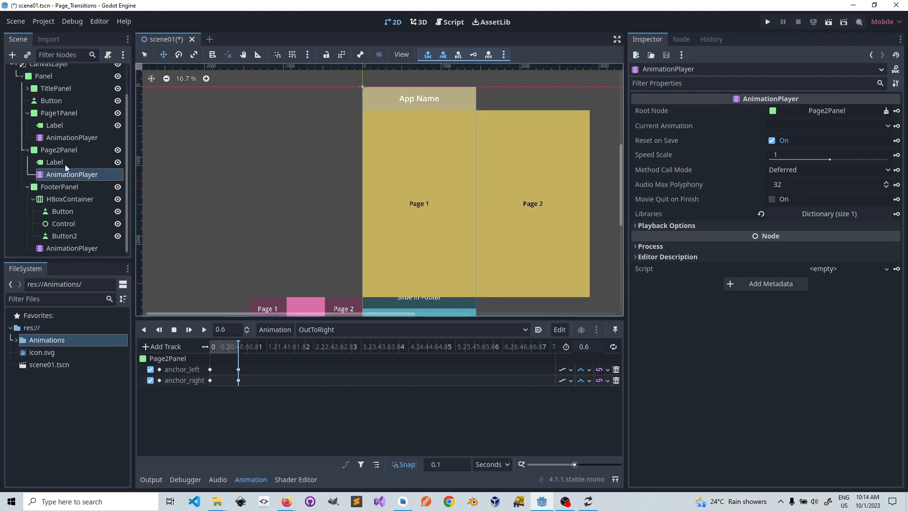
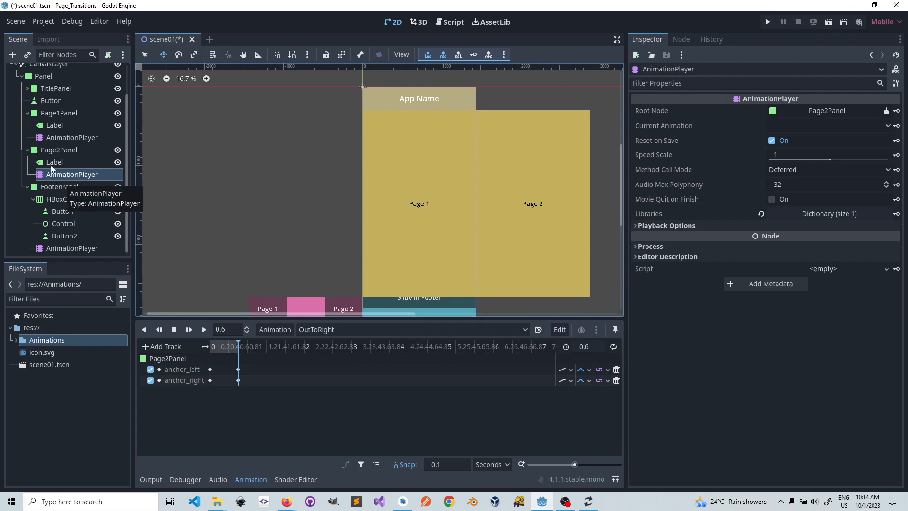
Step: Return Page2Panel's OutToRight animation to 0 seconds and select FooterPanel's AnimationPlayer
click(71, 137)
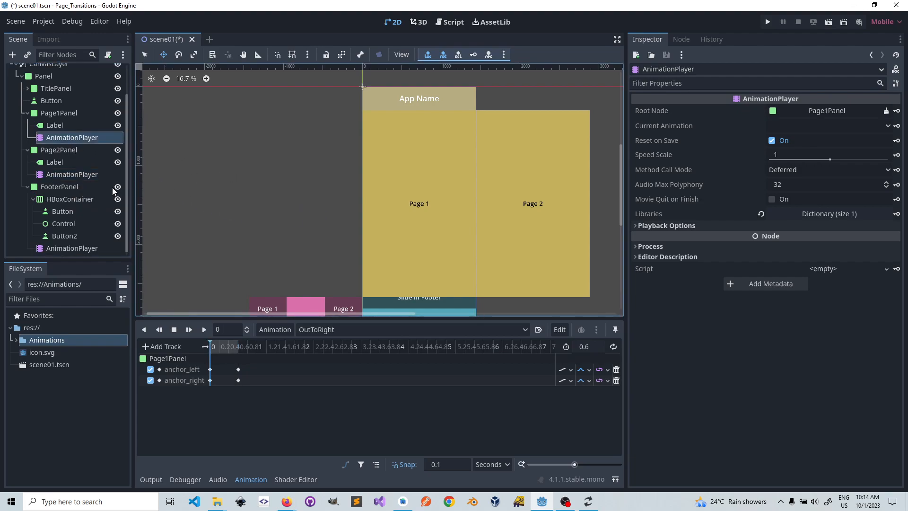
click(80, 175)
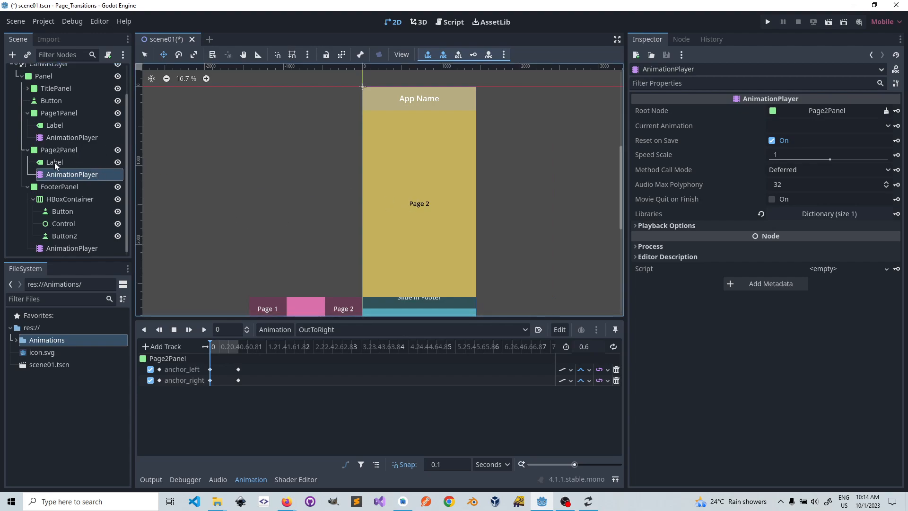
click(74, 248)
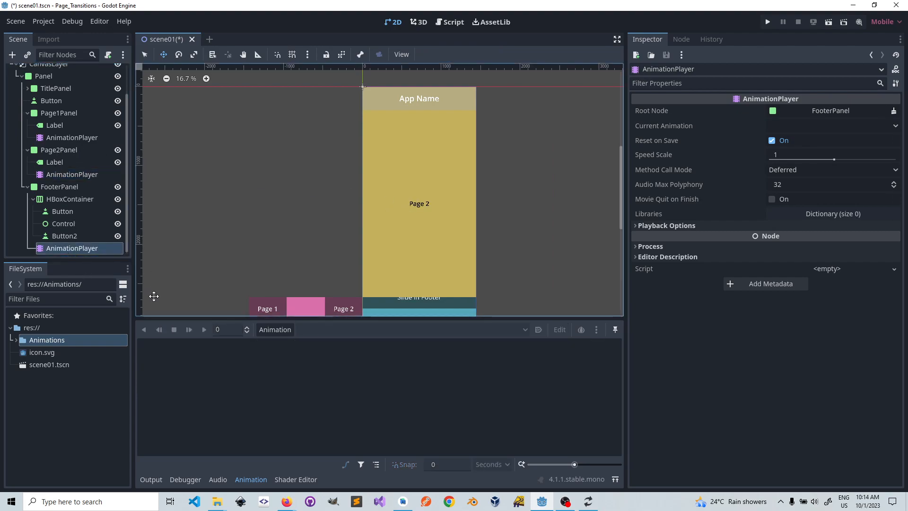
click(284, 329)
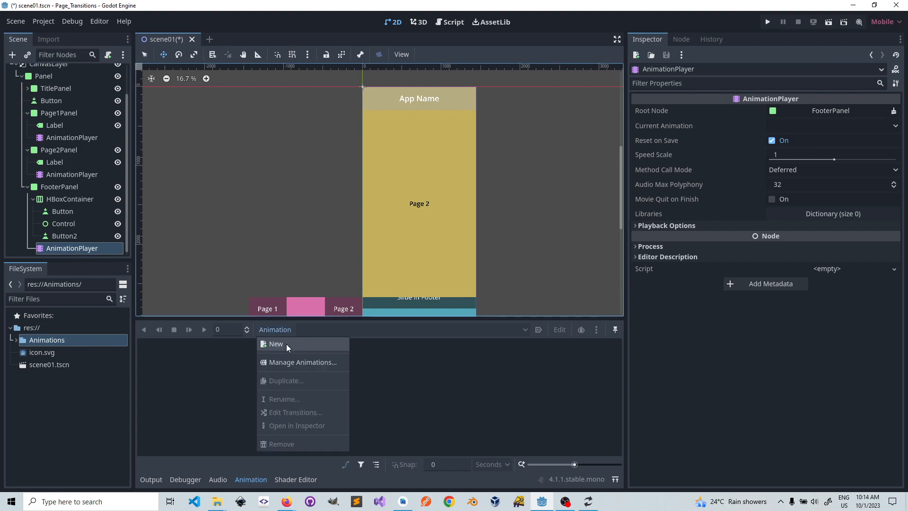
click(305, 362)
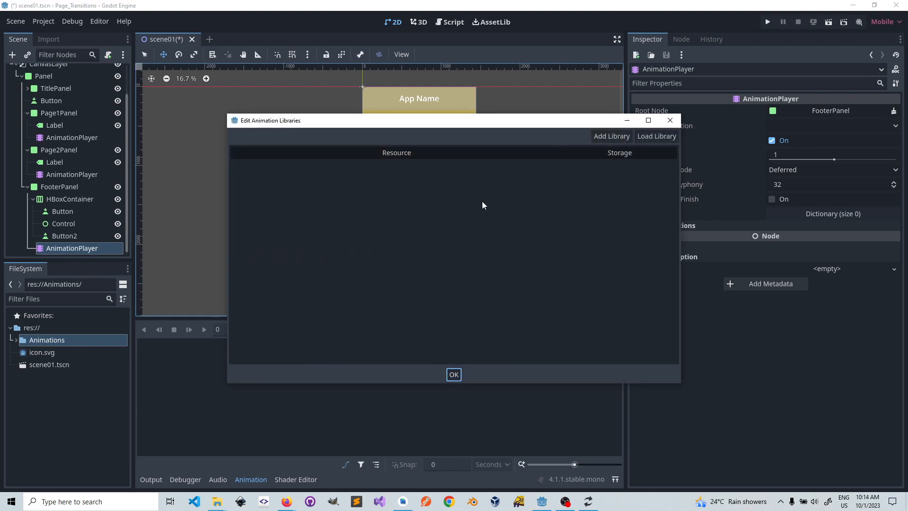
click(513, 157)
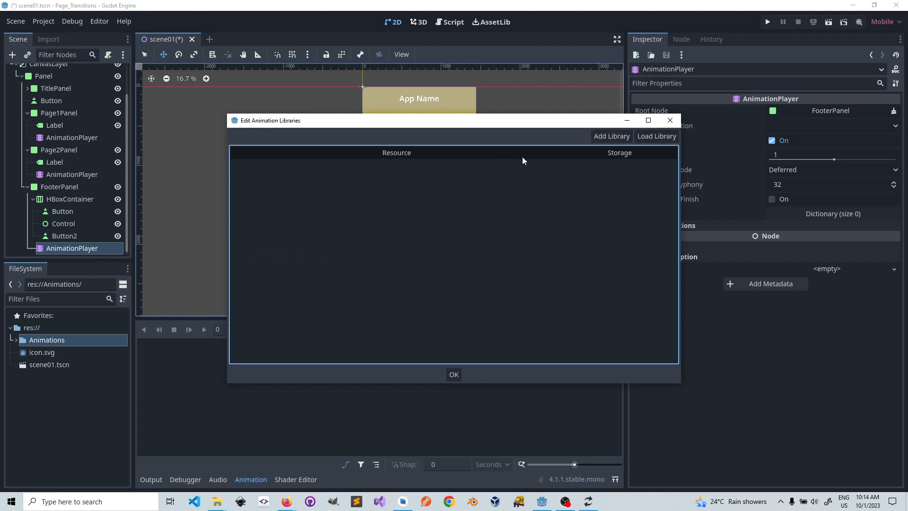
click(659, 137)
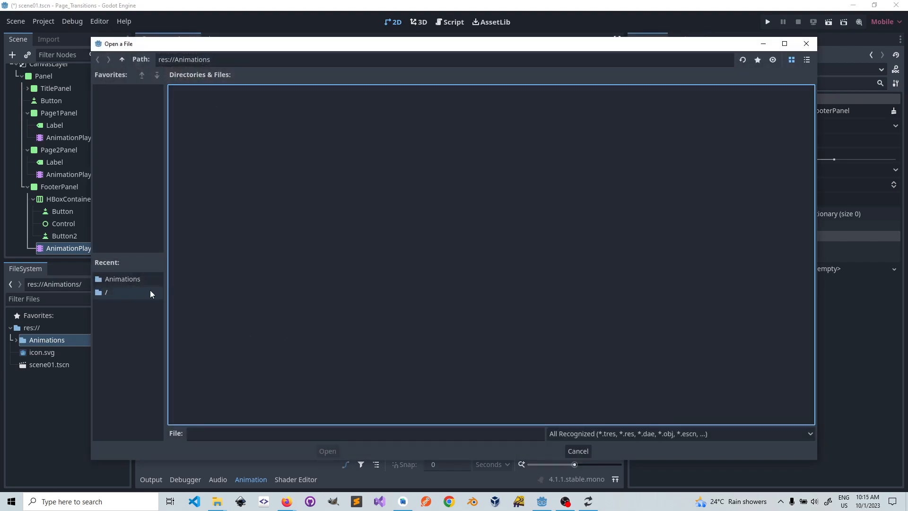
click(128, 279)
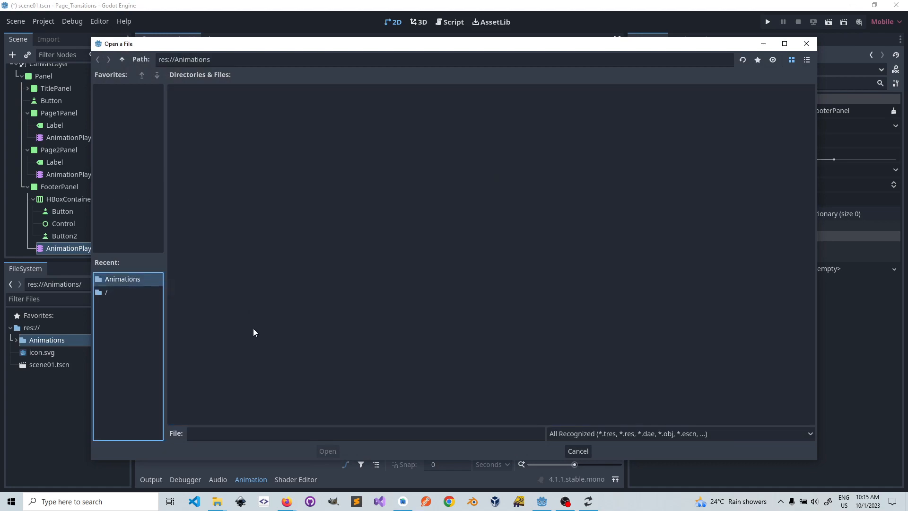
click(578, 450)
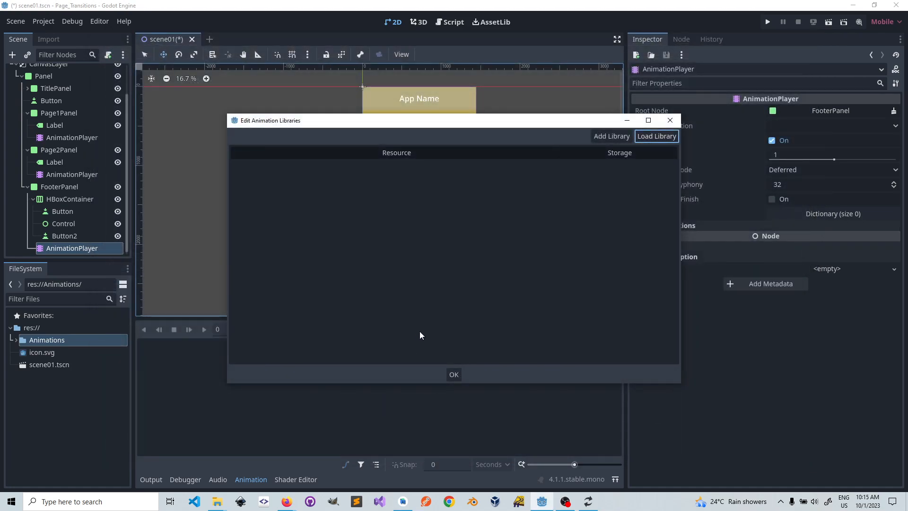
click(670, 120)
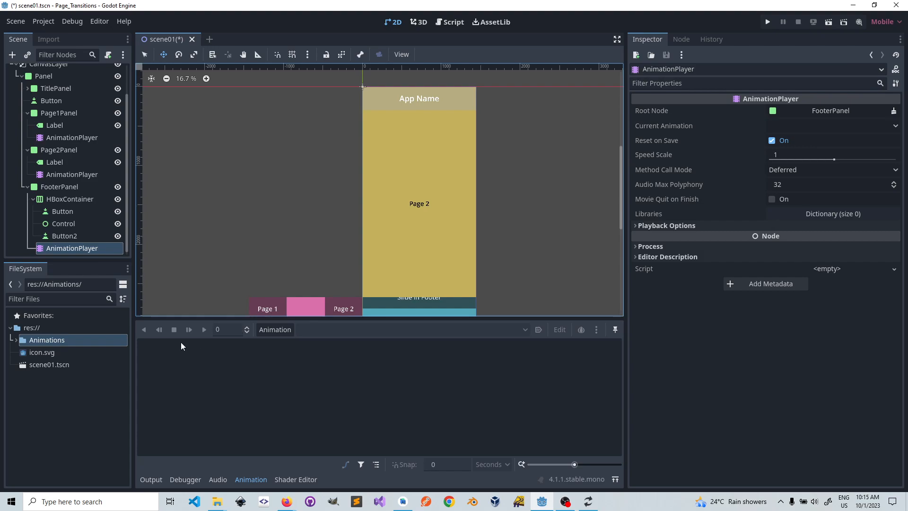
Step: Create an animation named new_animation in FooterPanel's AnimationPlayer
click(281, 333)
click(284, 345)
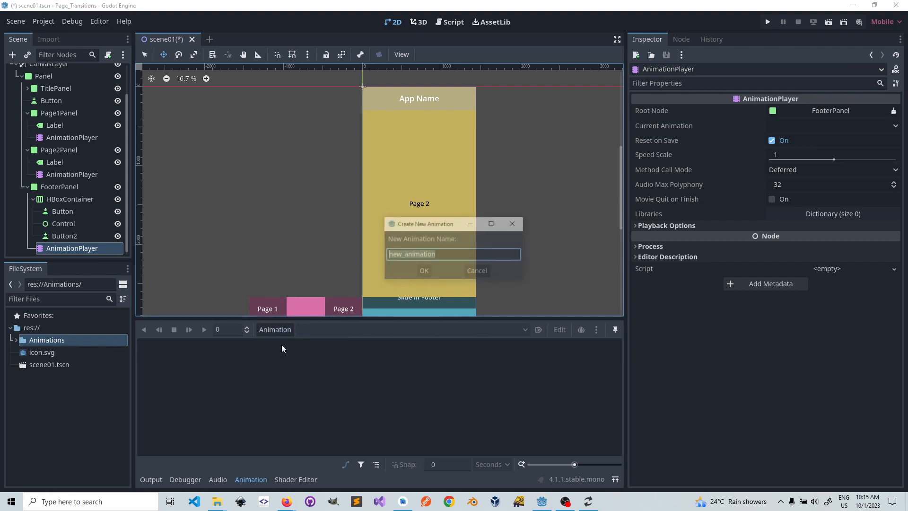
click(423, 273)
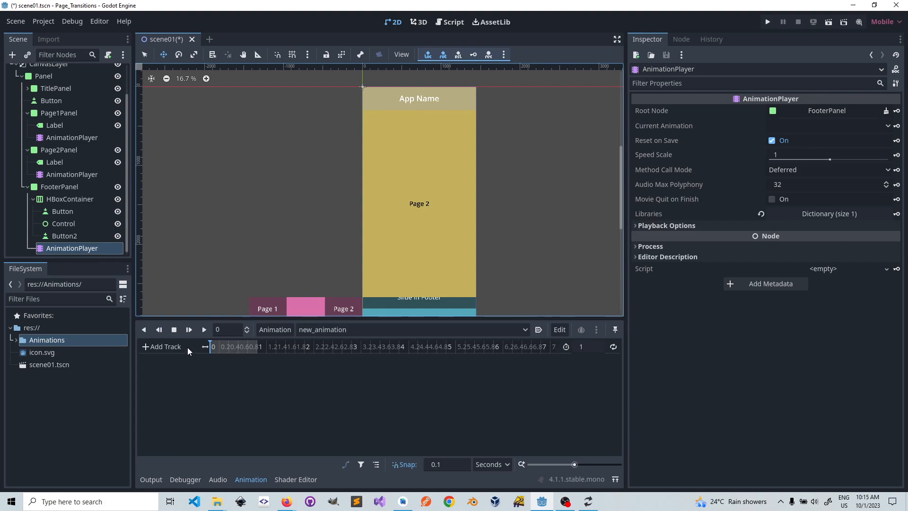
click(523, 329)
click(523, 330)
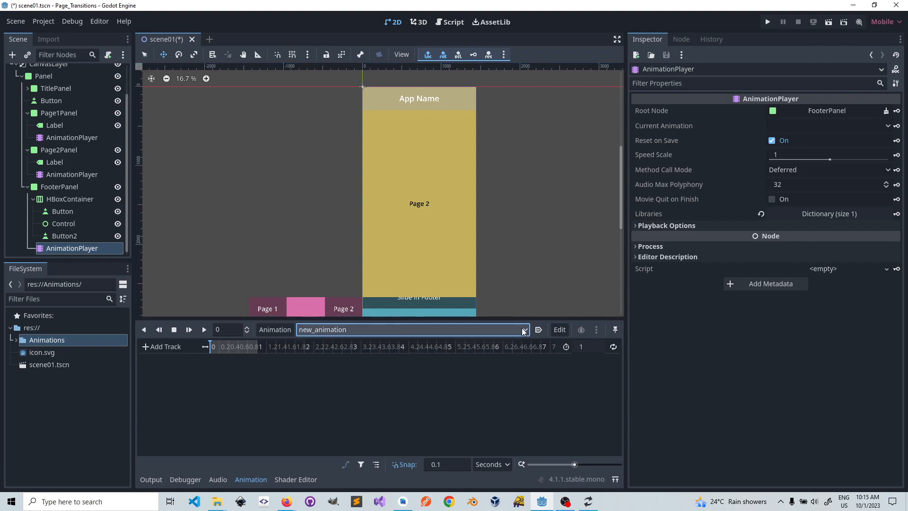
click(558, 329)
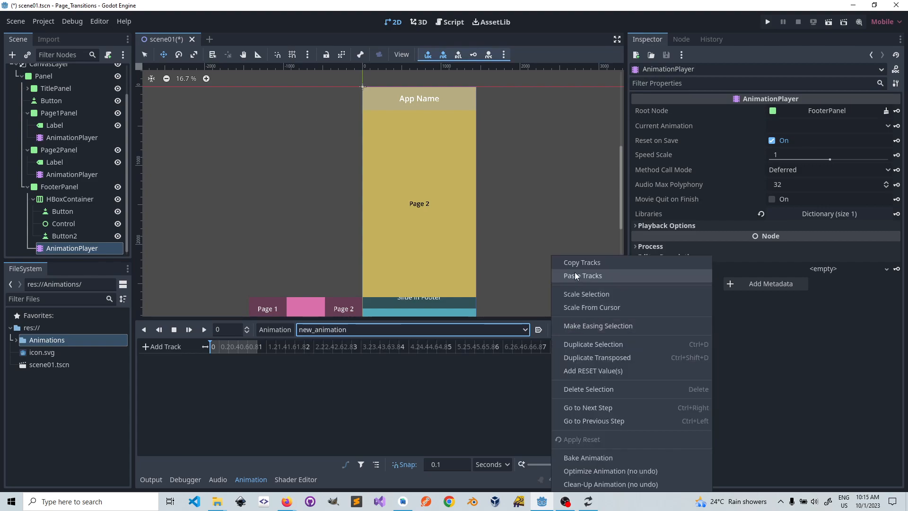
click(588, 388)
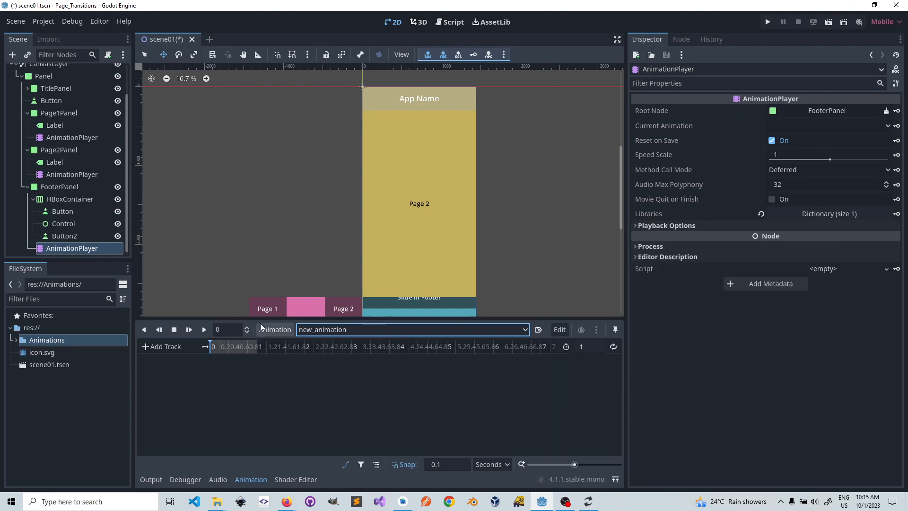
Step: Delete new_animation from the Global library of FooterPanel's AnimationPlayer, keeping the library itself
click(275, 330)
click(283, 361)
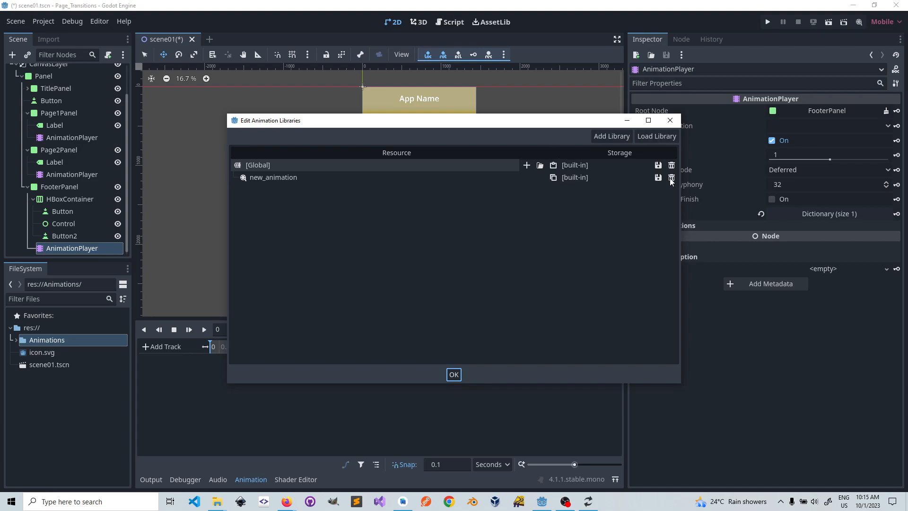
click(672, 178)
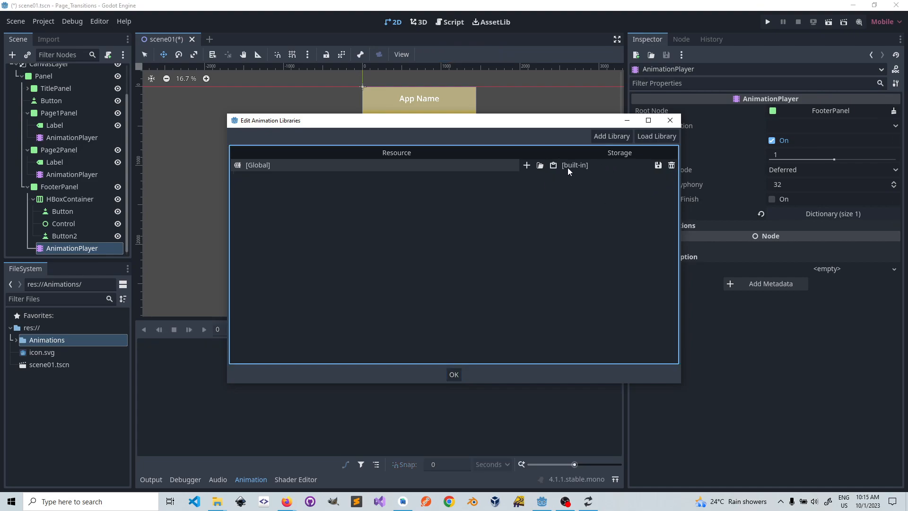
Step: Load InFromLeft.anim and OutToLeft.anim from res://Animations into the Global library of FooterPanel's AnimationPlayer
click(541, 166)
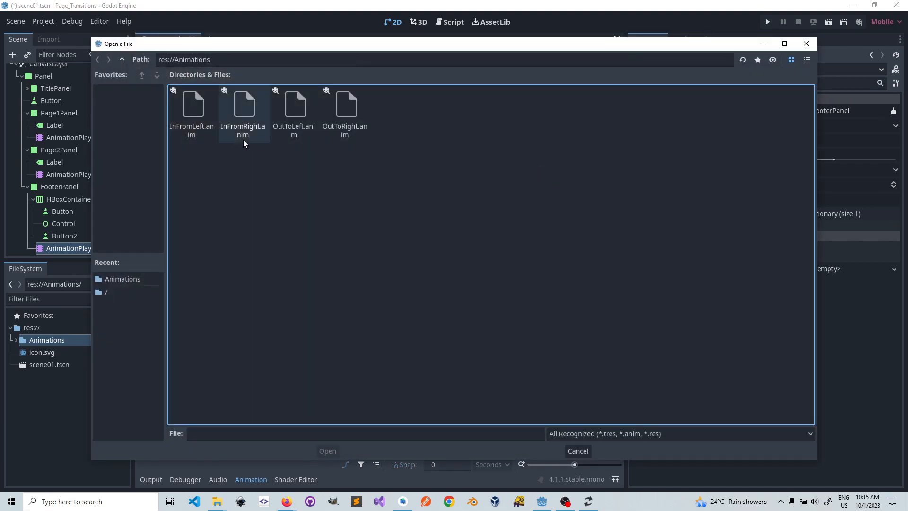
click(193, 110)
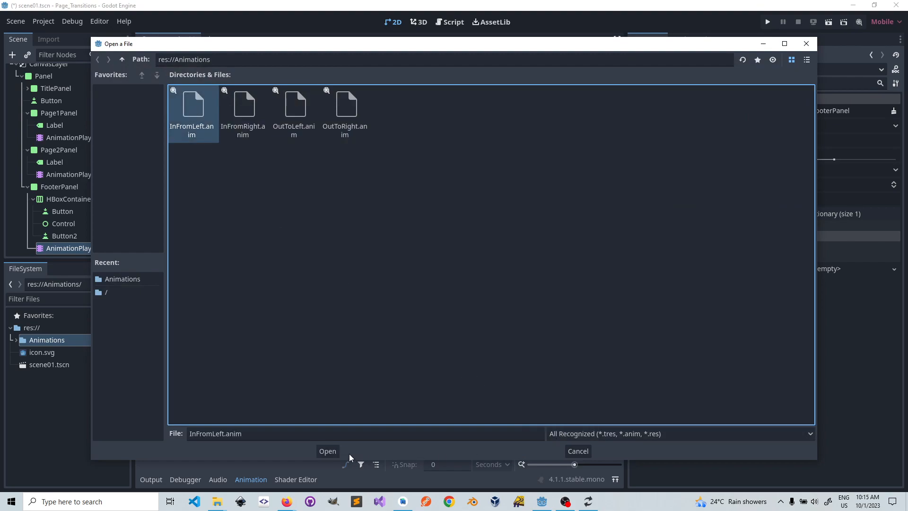
click(328, 452)
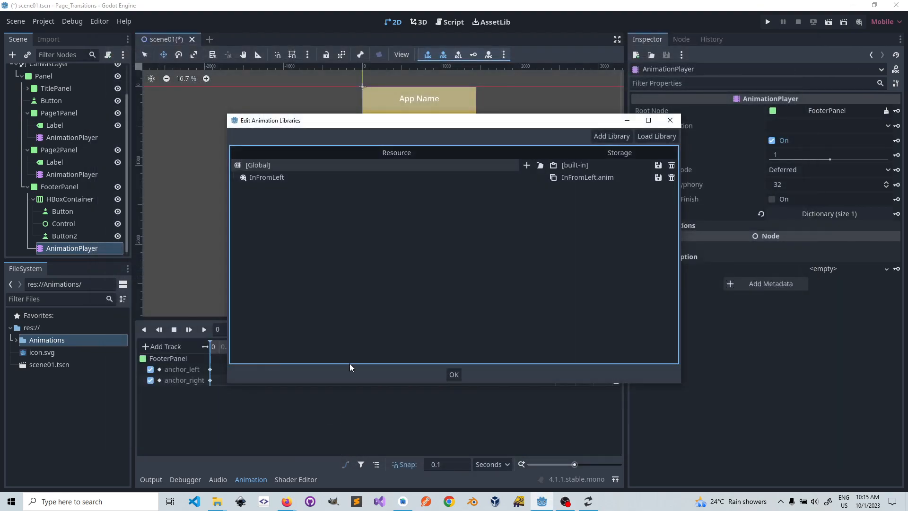
click(539, 166)
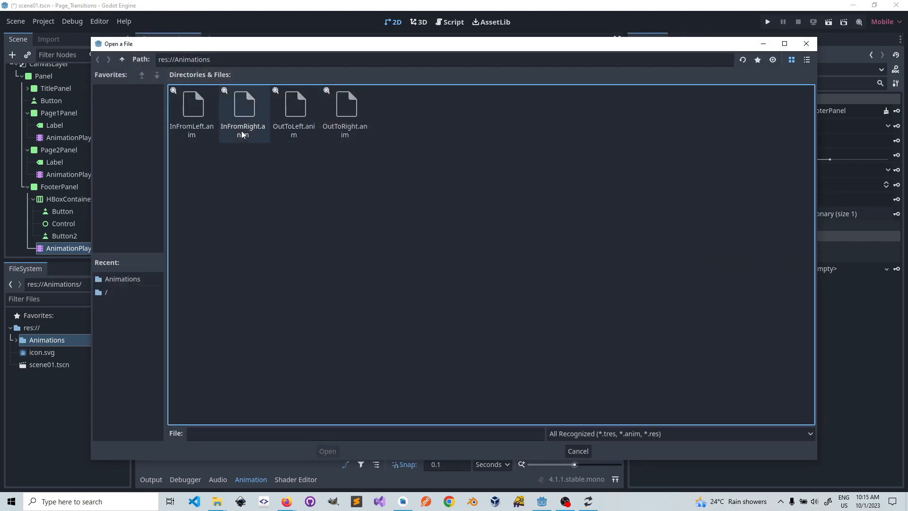
click(293, 113)
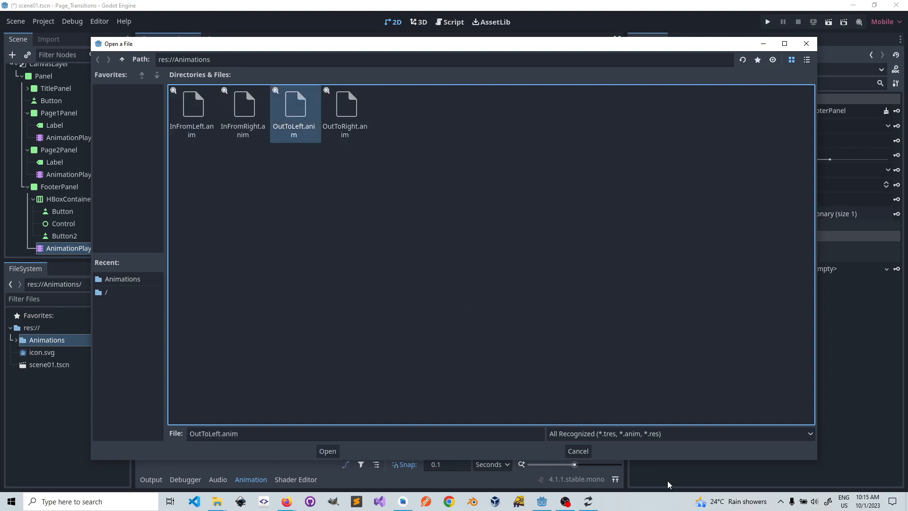
click(328, 450)
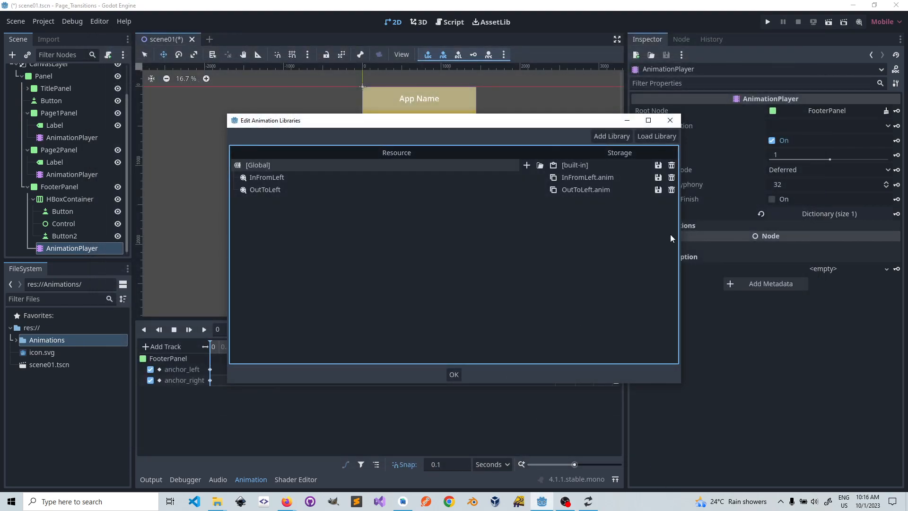
click(670, 120)
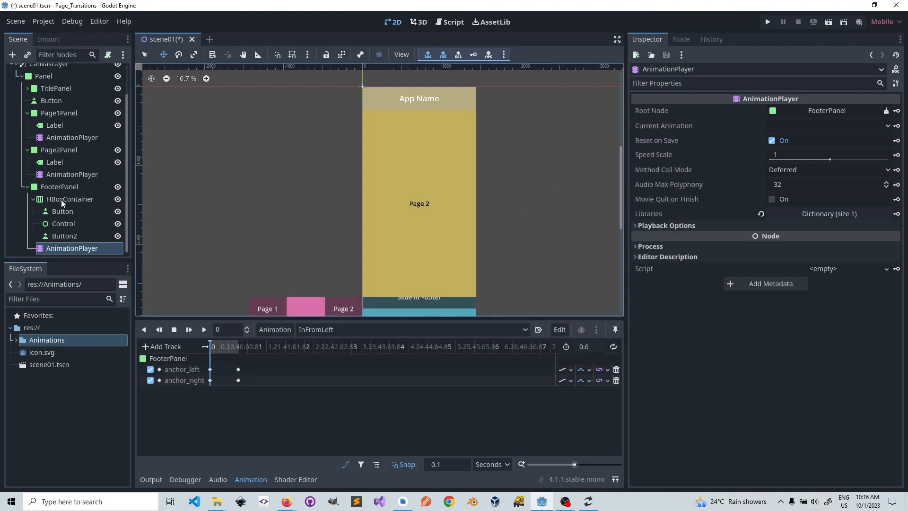
Step: Preview the InFromLeft animation on FooterPanel, return it to 0 seconds, and preview OutToLeft
click(70, 186)
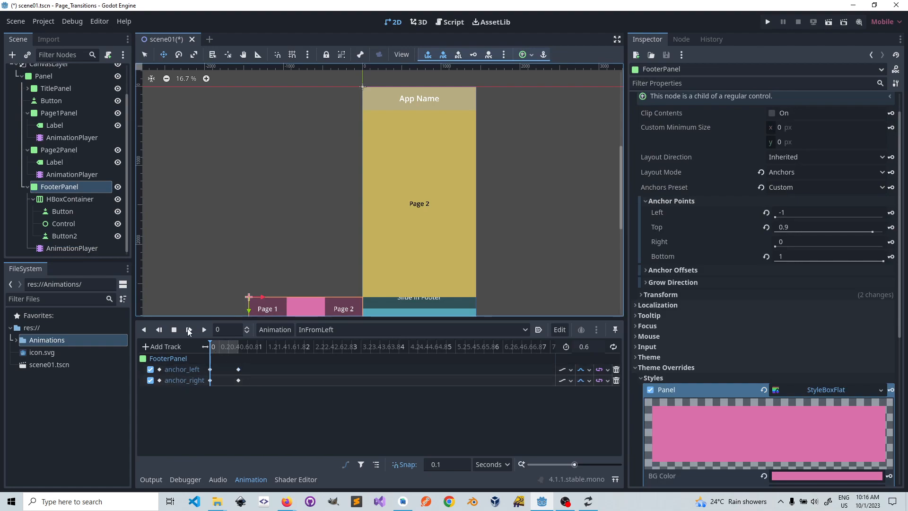
click(76, 250)
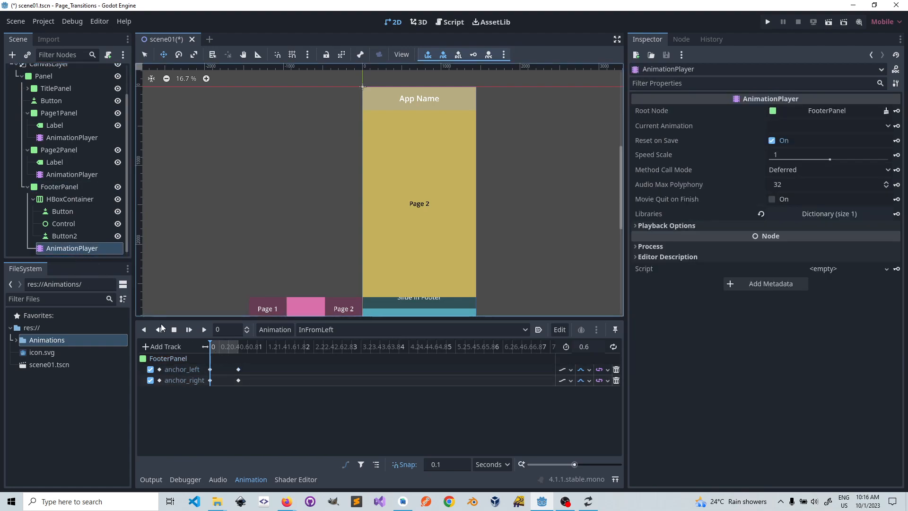
click(203, 330)
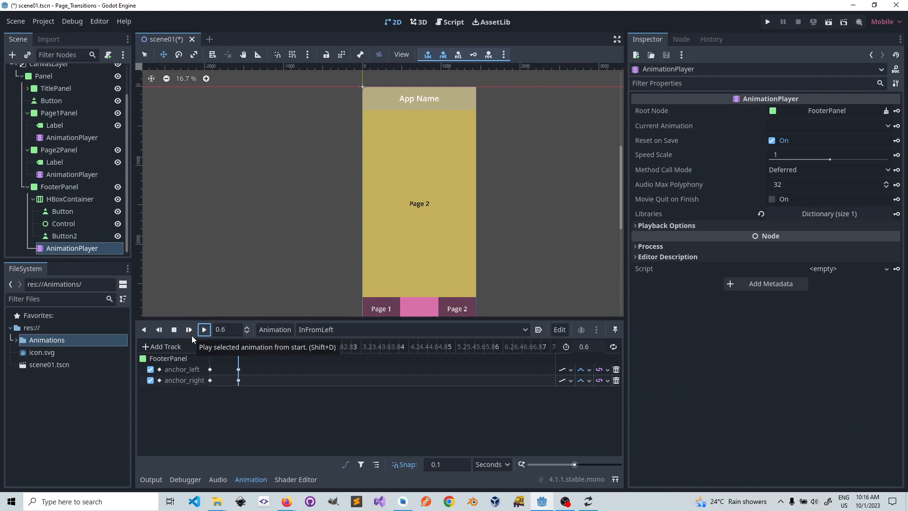
click(174, 330)
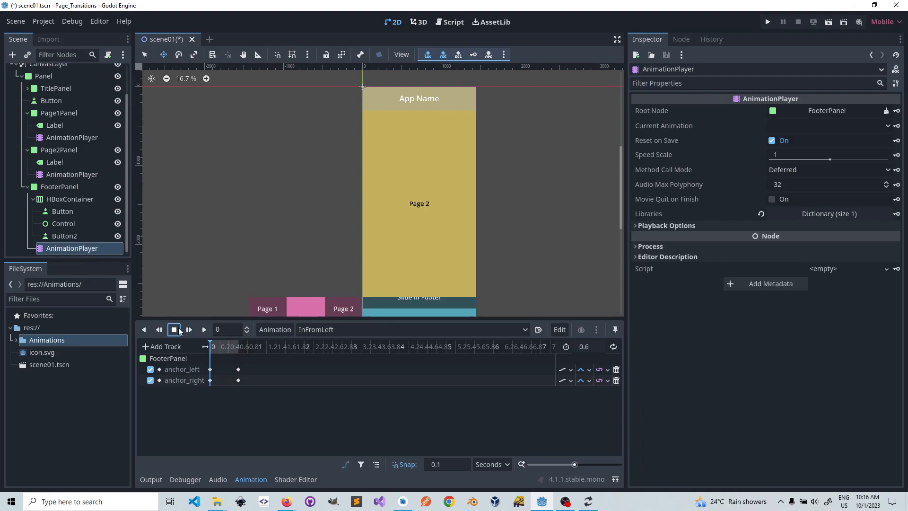
click(329, 329)
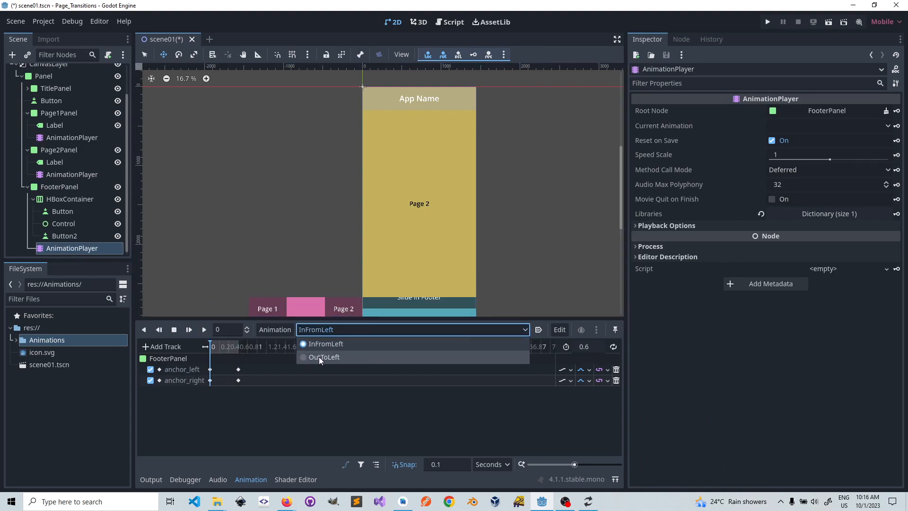
click(319, 357)
click(207, 330)
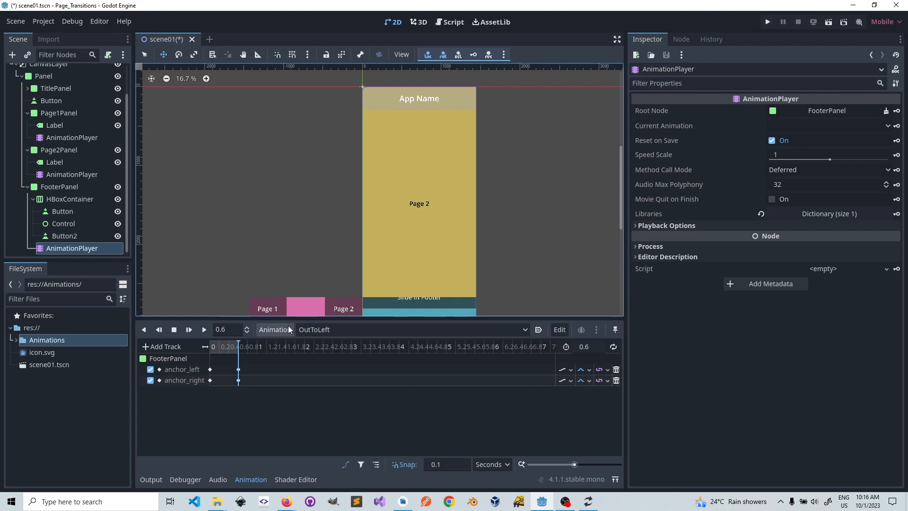
Step: Switch FooterPanel's AnimationPlayer back to InFromLeft and play it from the start
click(308, 326)
click(303, 345)
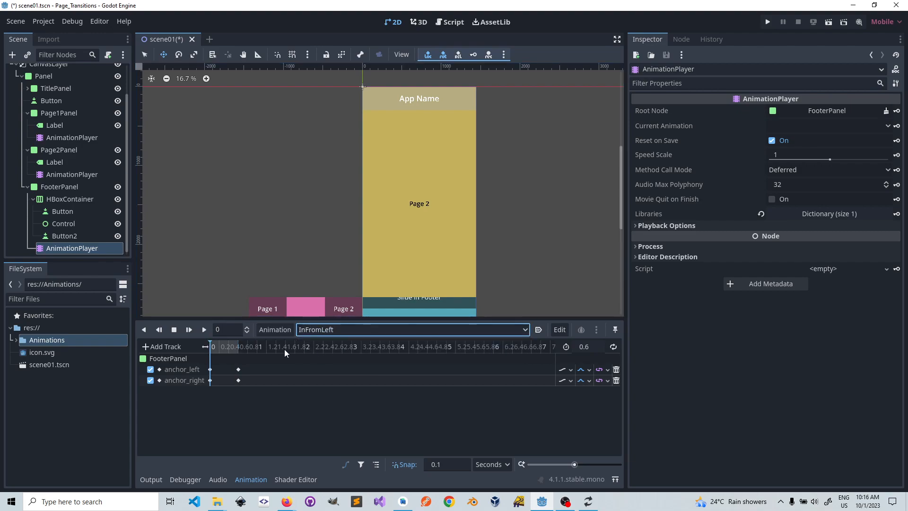
click(203, 330)
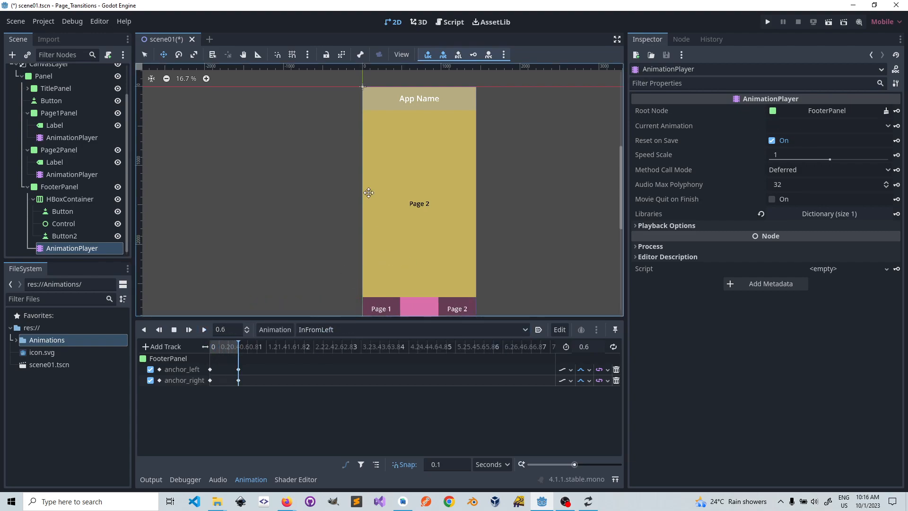